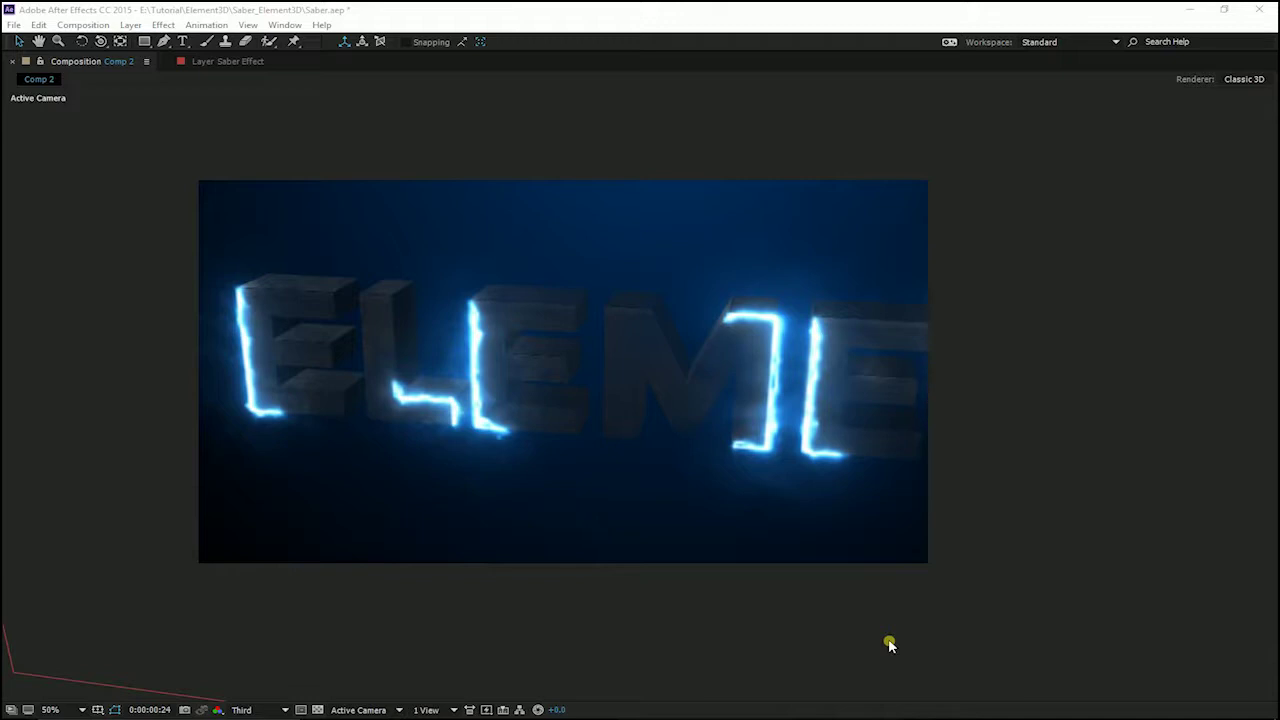
Step: Preview the finished Comp 2 Saber title animation, then restore the full workspace around the viewer
key(space)
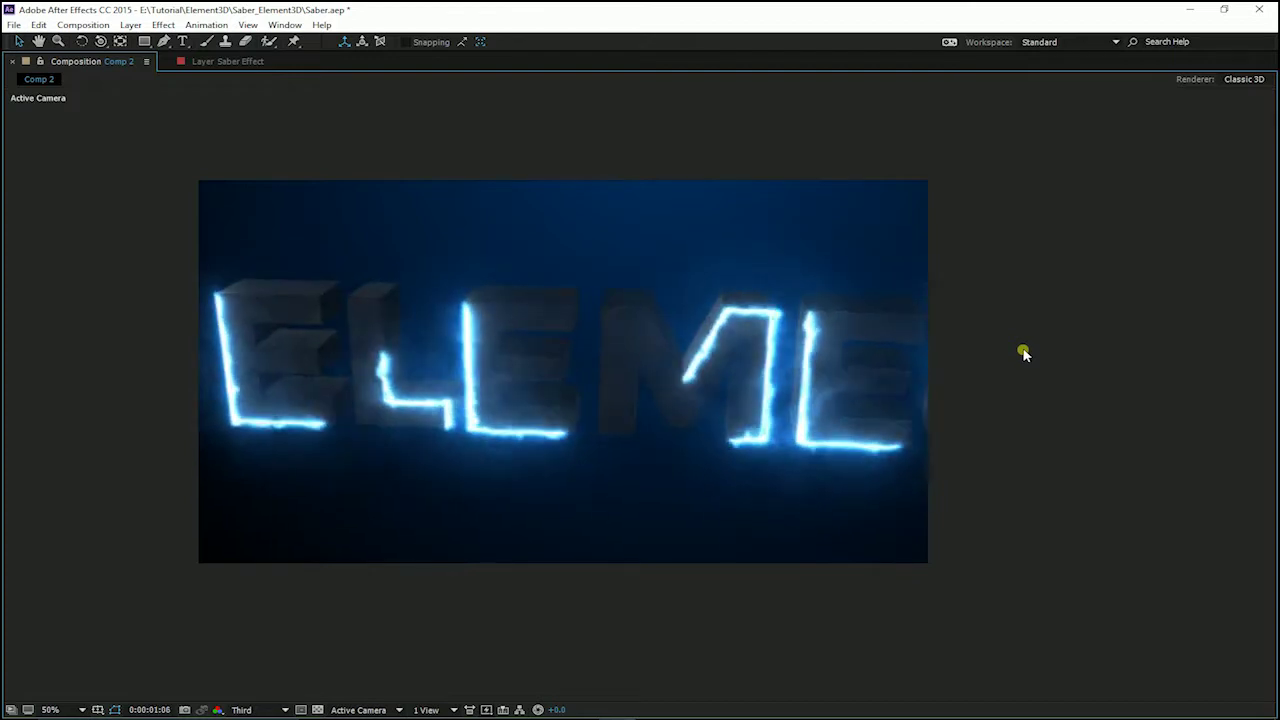
key(grave)
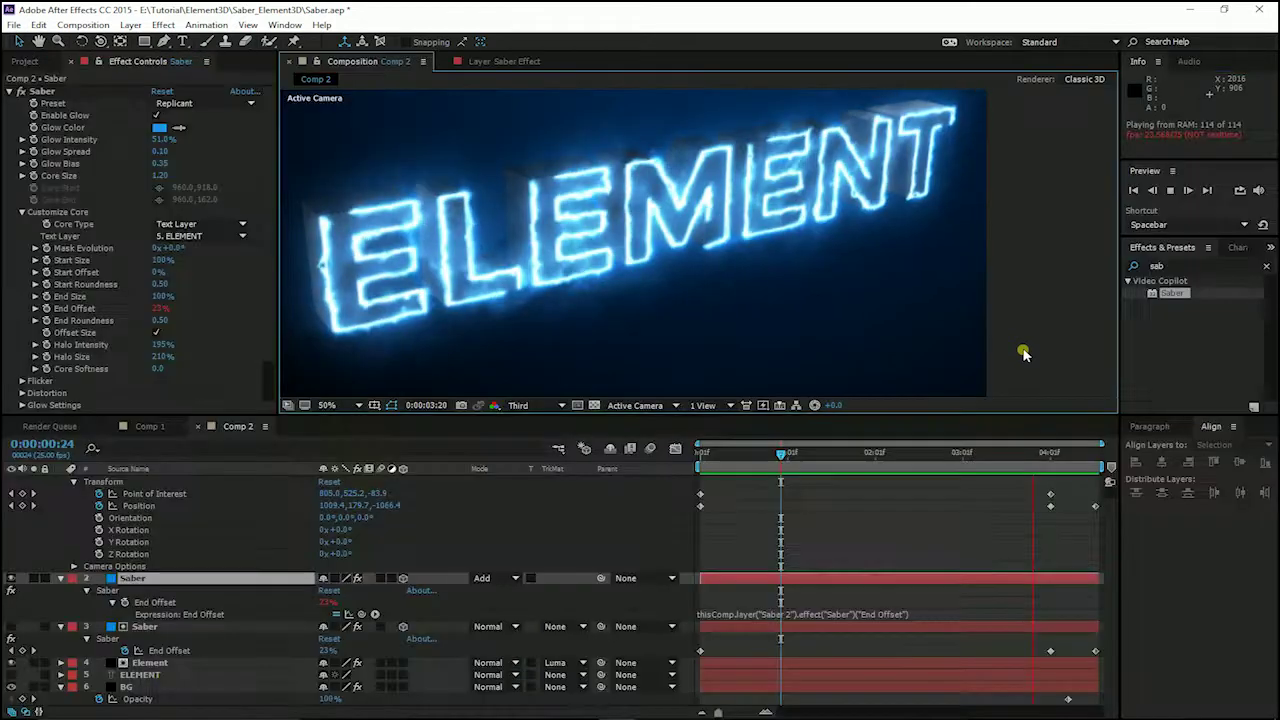
click(82, 24)
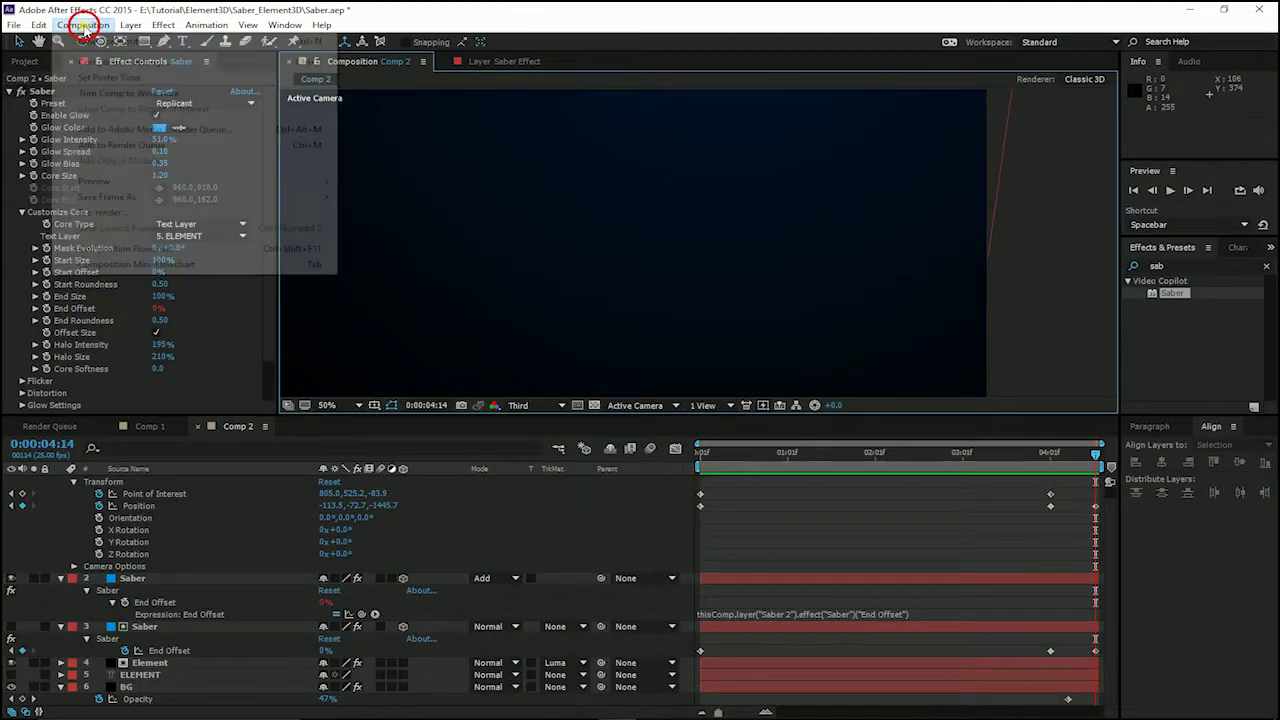
click(95, 41)
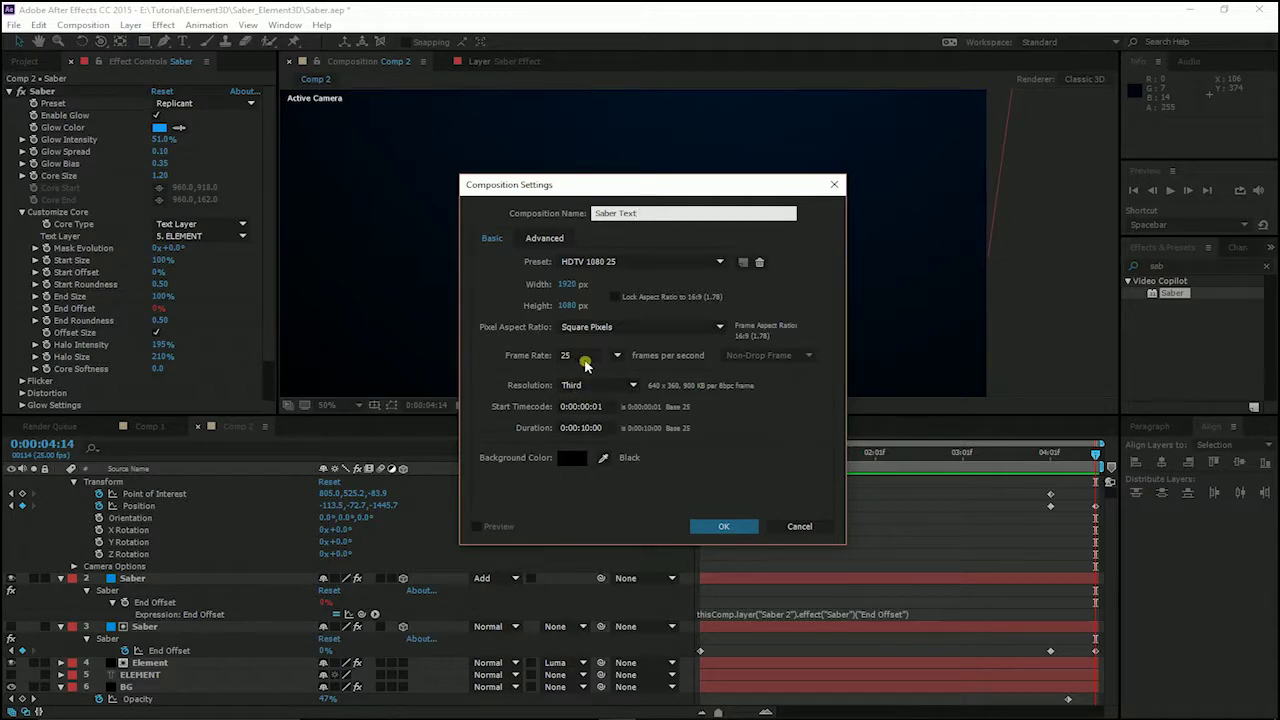
click(590, 428)
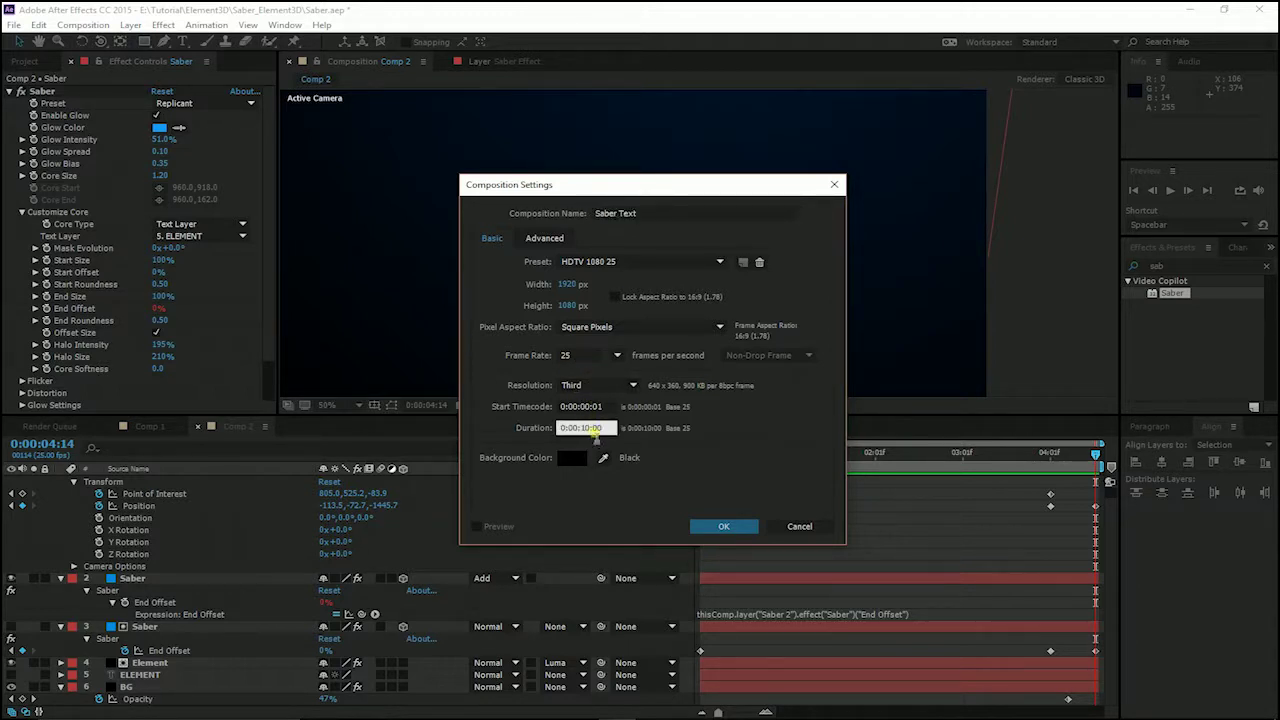
click(723, 526)
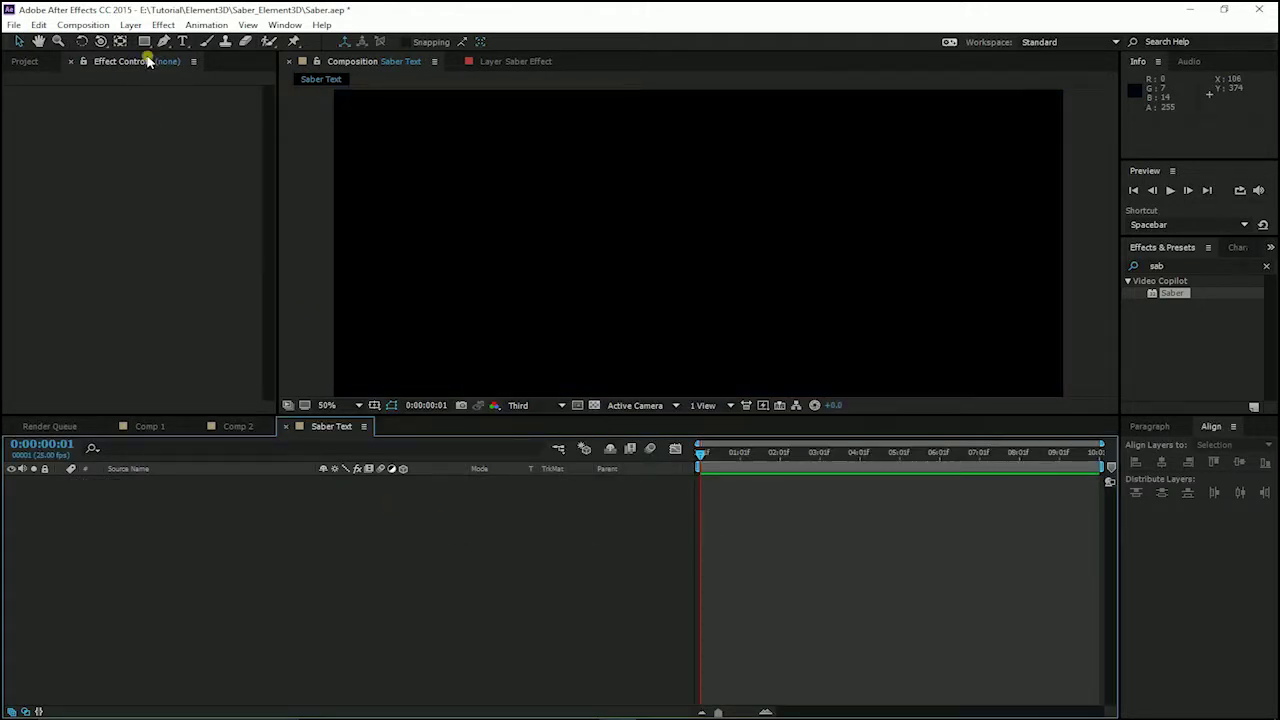
Step: Add a new text layer reading ELEMENT and return to the Selection tool
click(130, 25)
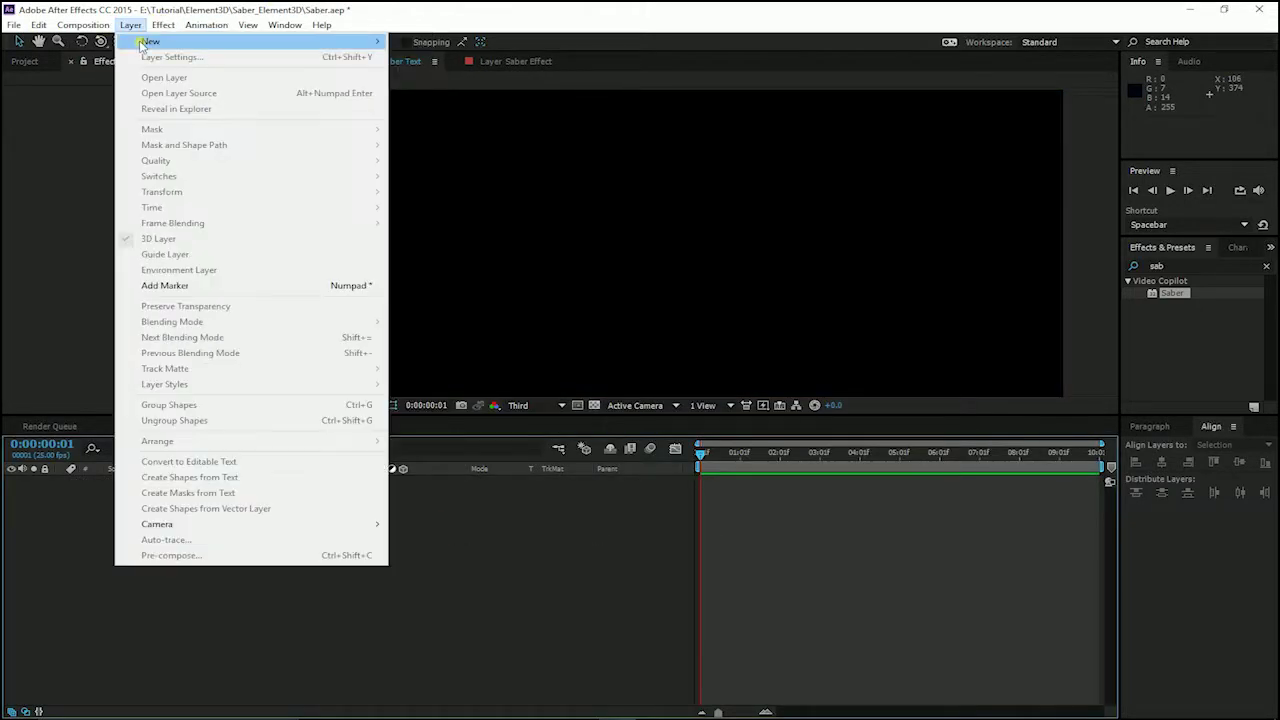
mouse_move(142, 43)
click(410, 42)
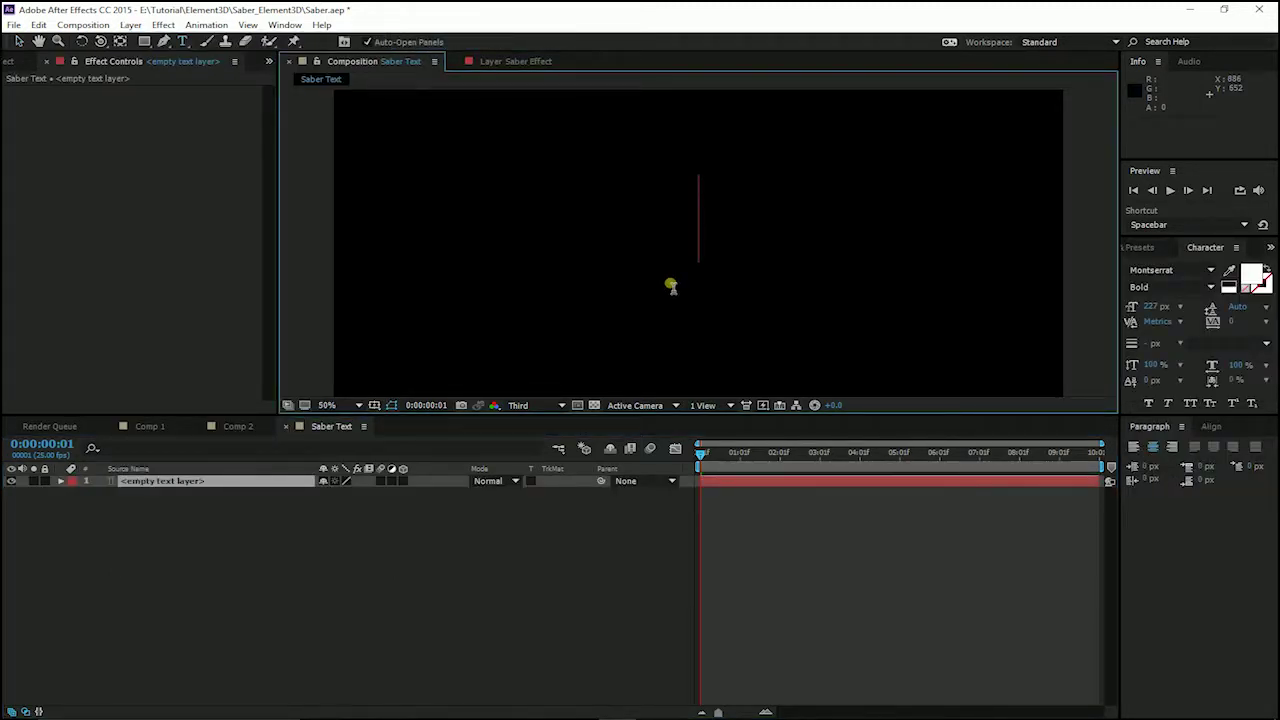
text(ELEMENT)
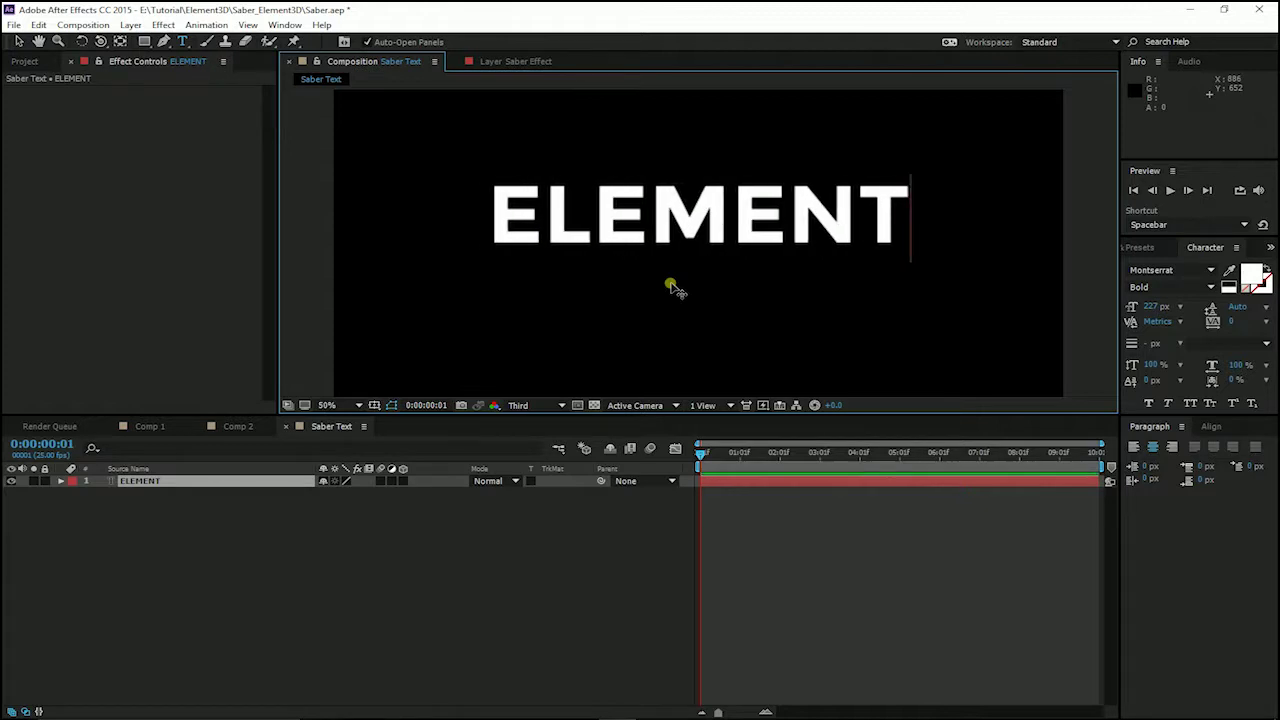
key(KP_Enter)
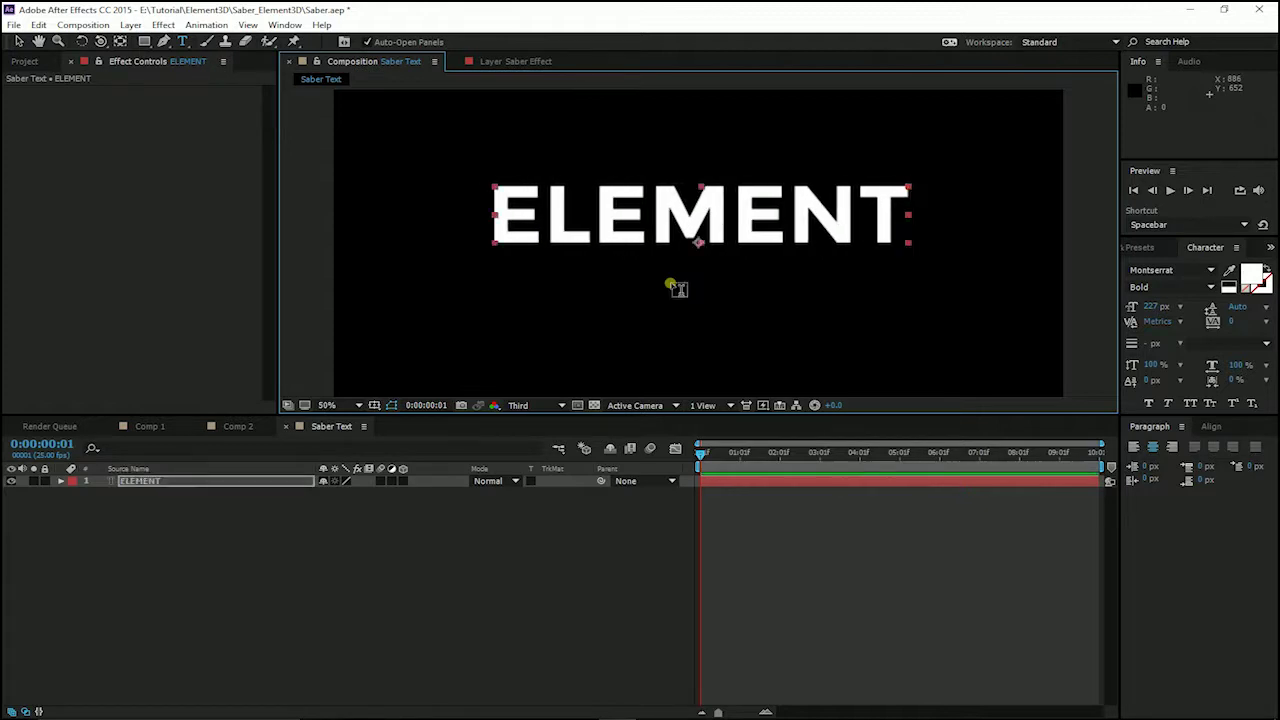
click(18, 41)
scroll(640, 255, down, 6)
scroll(650, 262, up, 4)
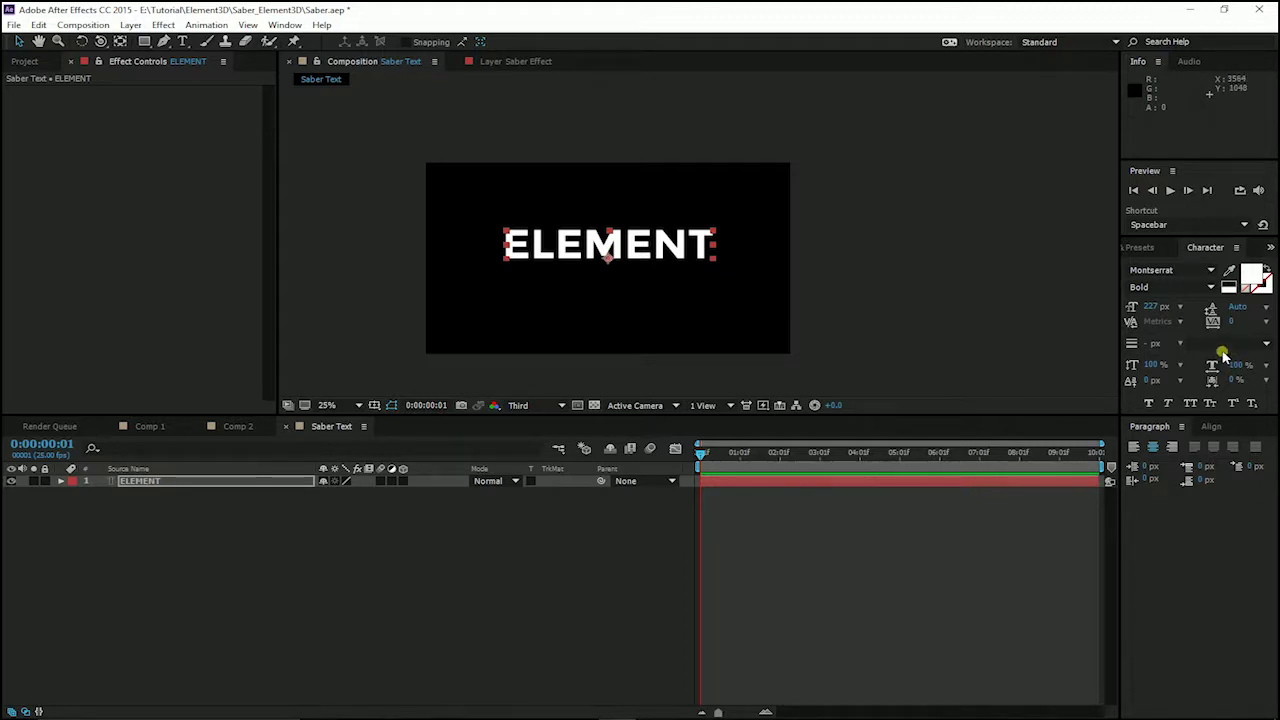
Step: Centre the ELEMENT text layer vertically and horizontally in the composition
click(1210, 427)
click(1161, 461)
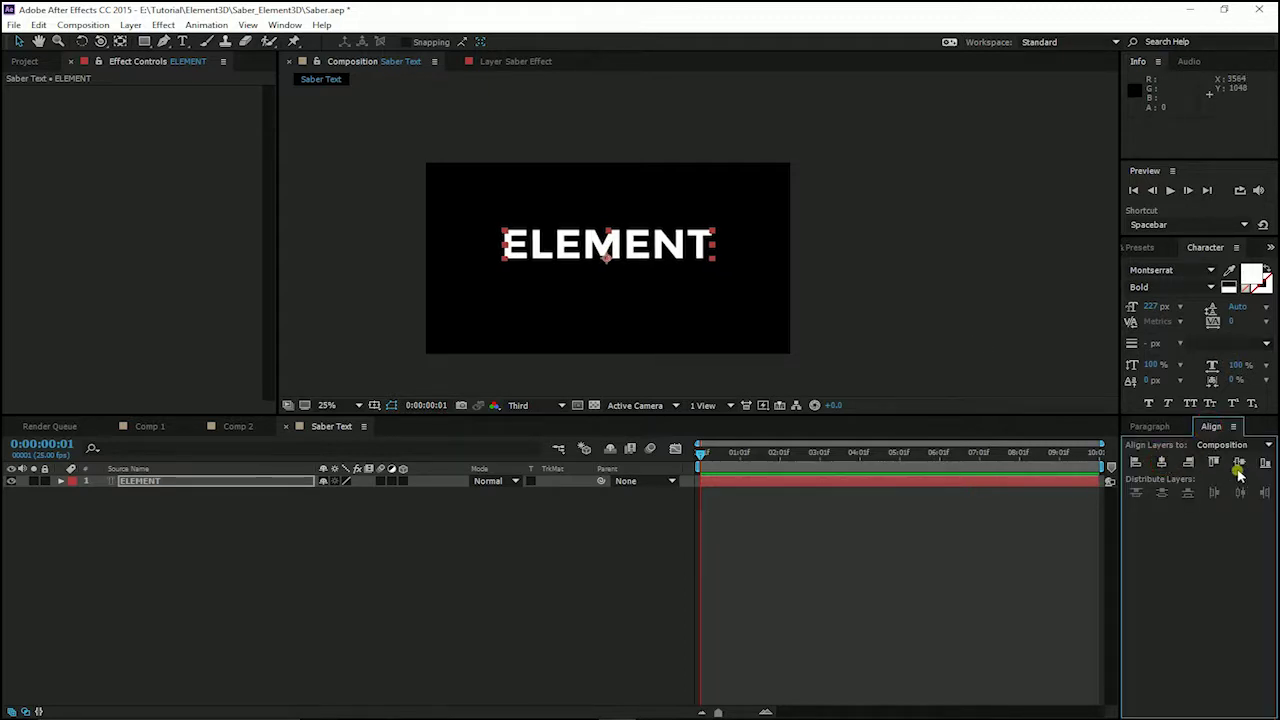
click(1239, 461)
click(575, 287)
Step: Select and deselect the ELEMENT layer, leaving the timeline as the active panel
click(575, 287)
click(990, 300)
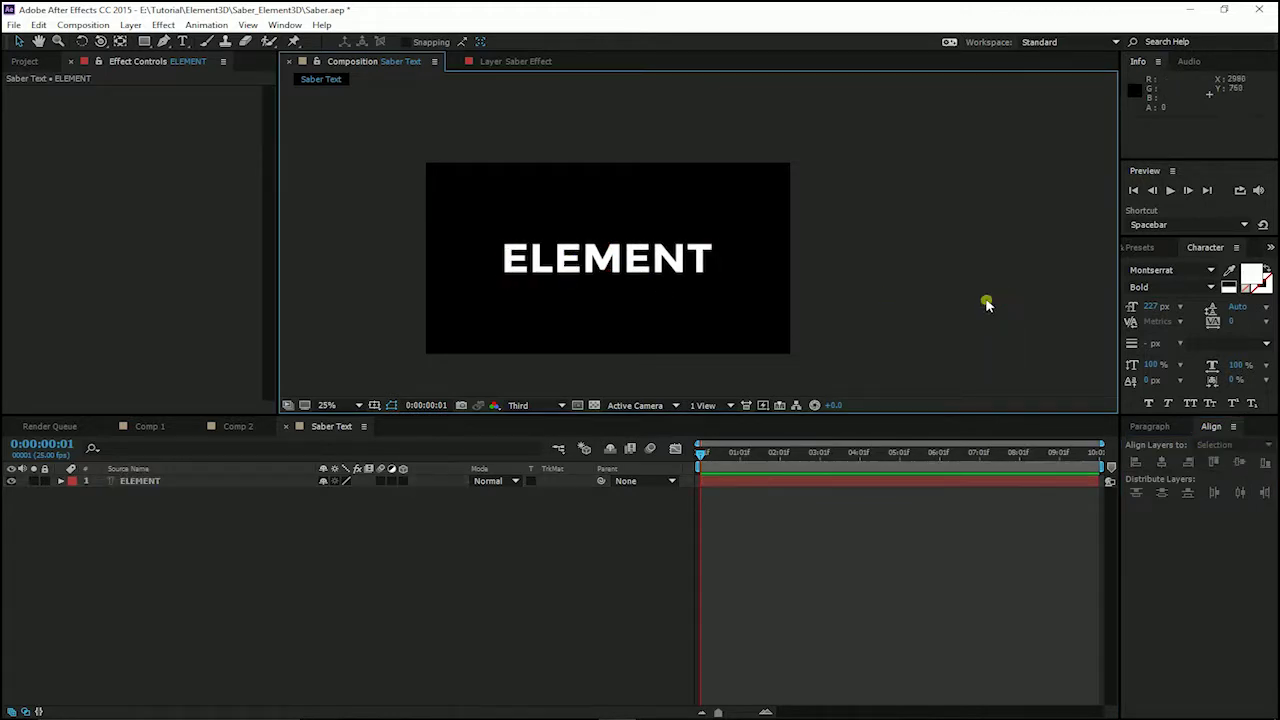
click(752, 270)
click(901, 276)
click(352, 546)
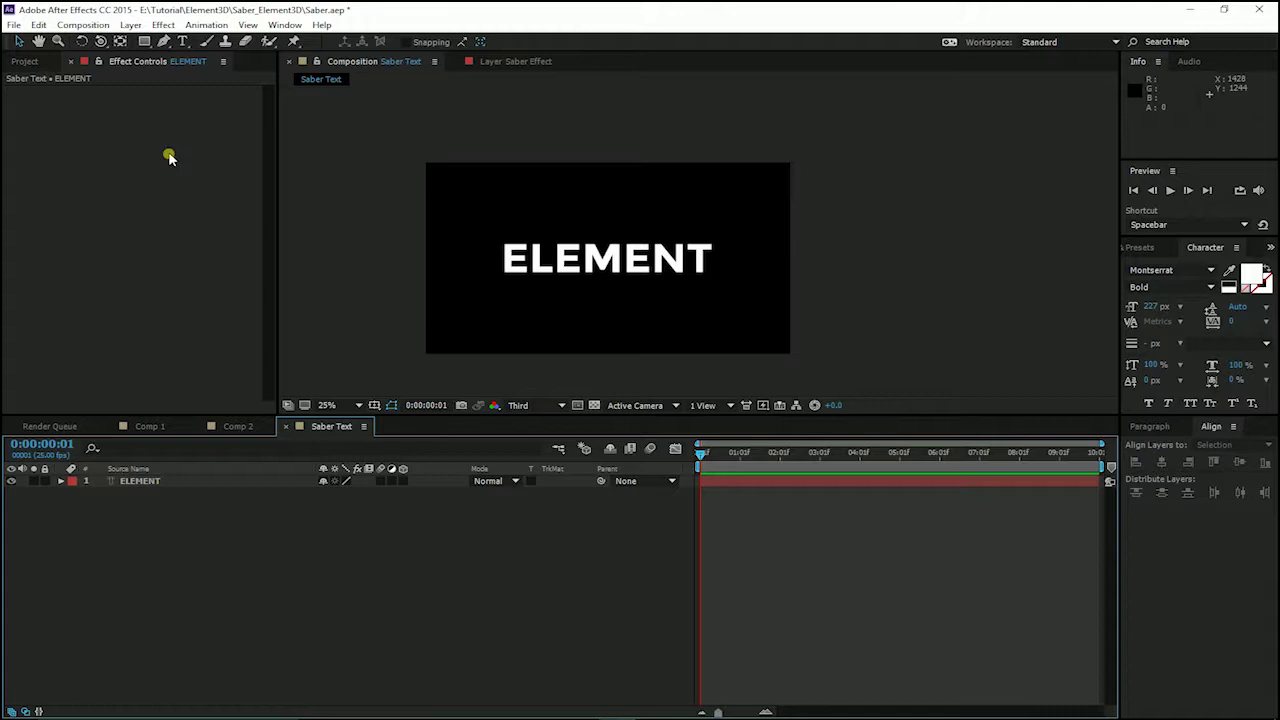
Step: Add a full-frame bright blue (#059CEB) solid named Saber
click(130, 24)
mouse_move(150, 38)
click(449, 51)
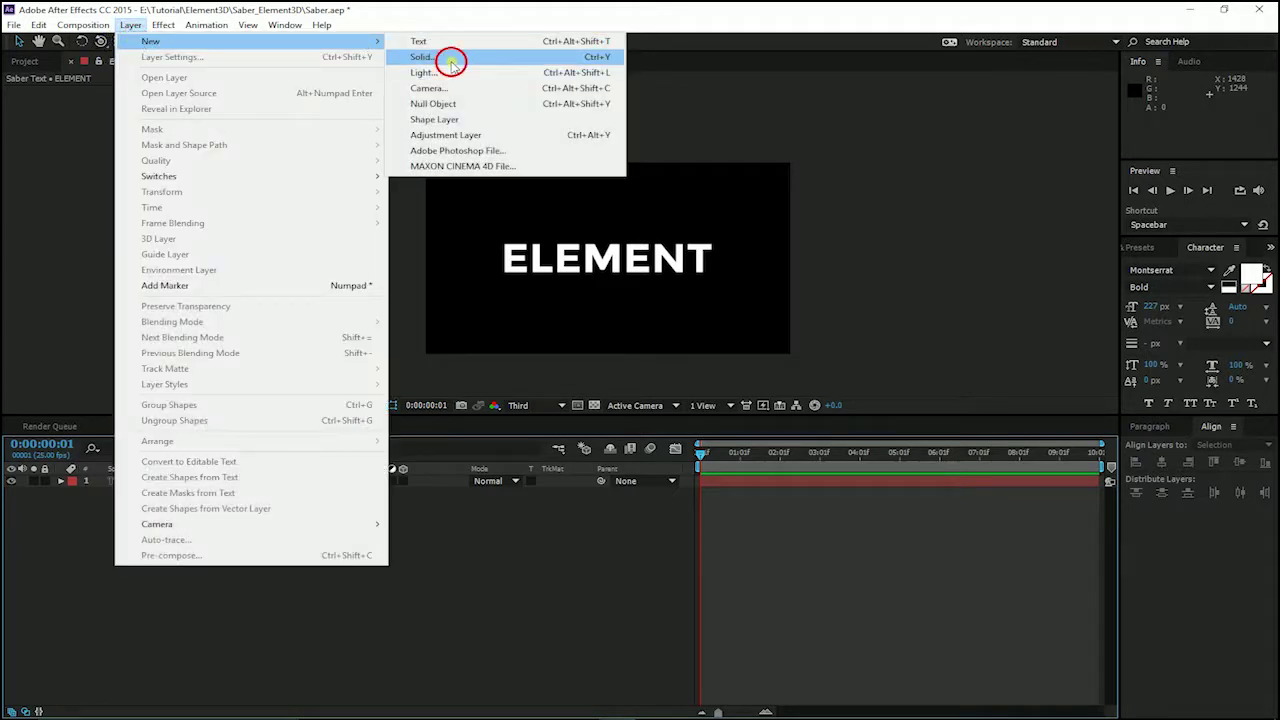
drag(678, 364, 718, 320)
text(AS)
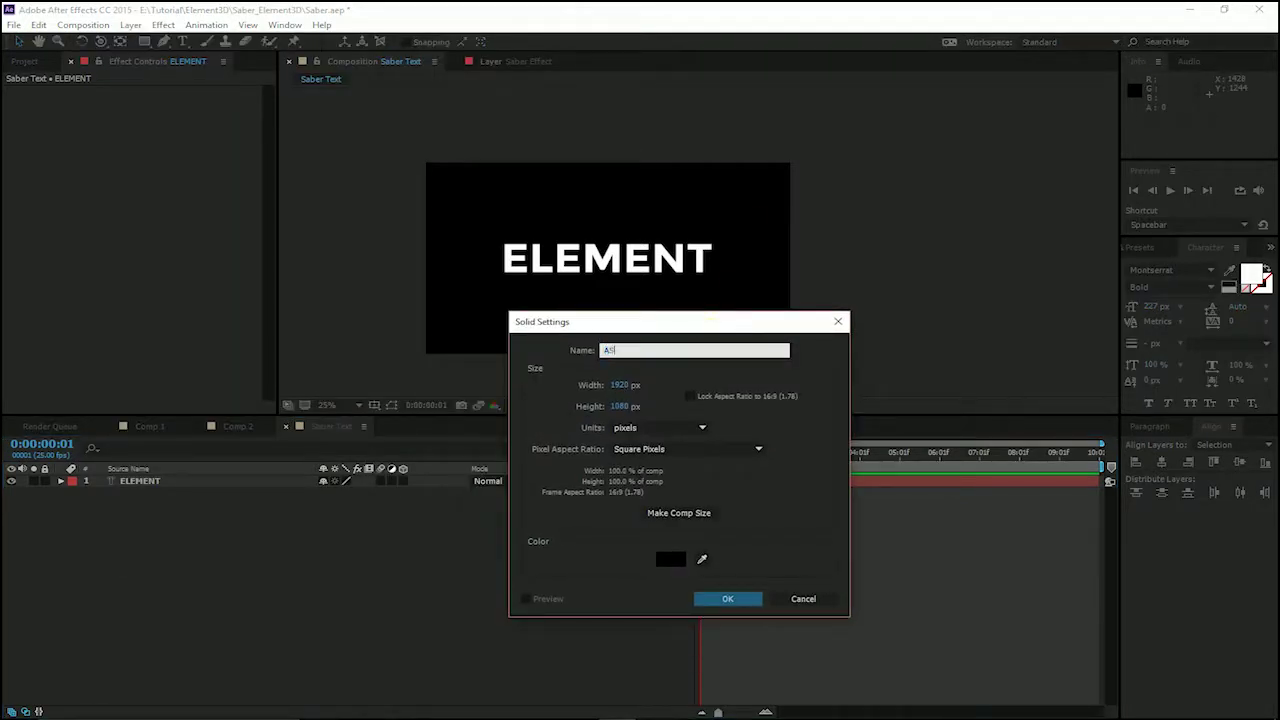
text(ber)
click(668, 562)
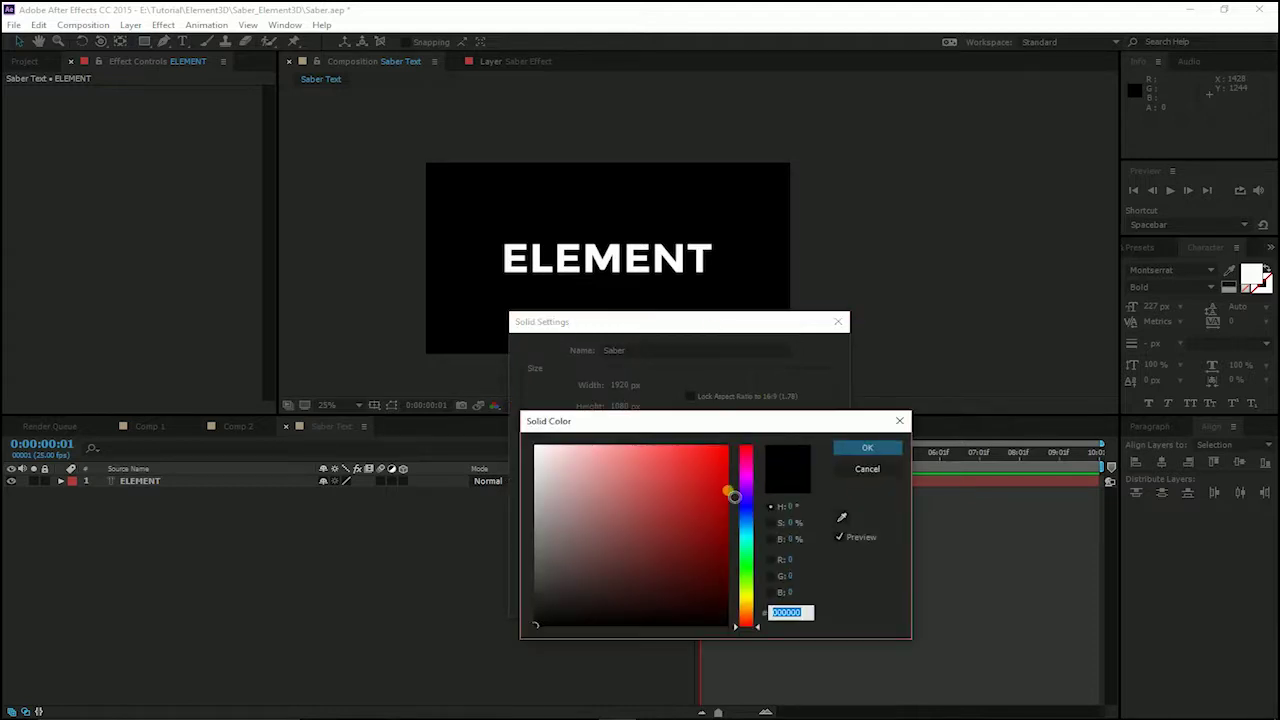
drag(744, 497, 750, 530)
click(722, 482)
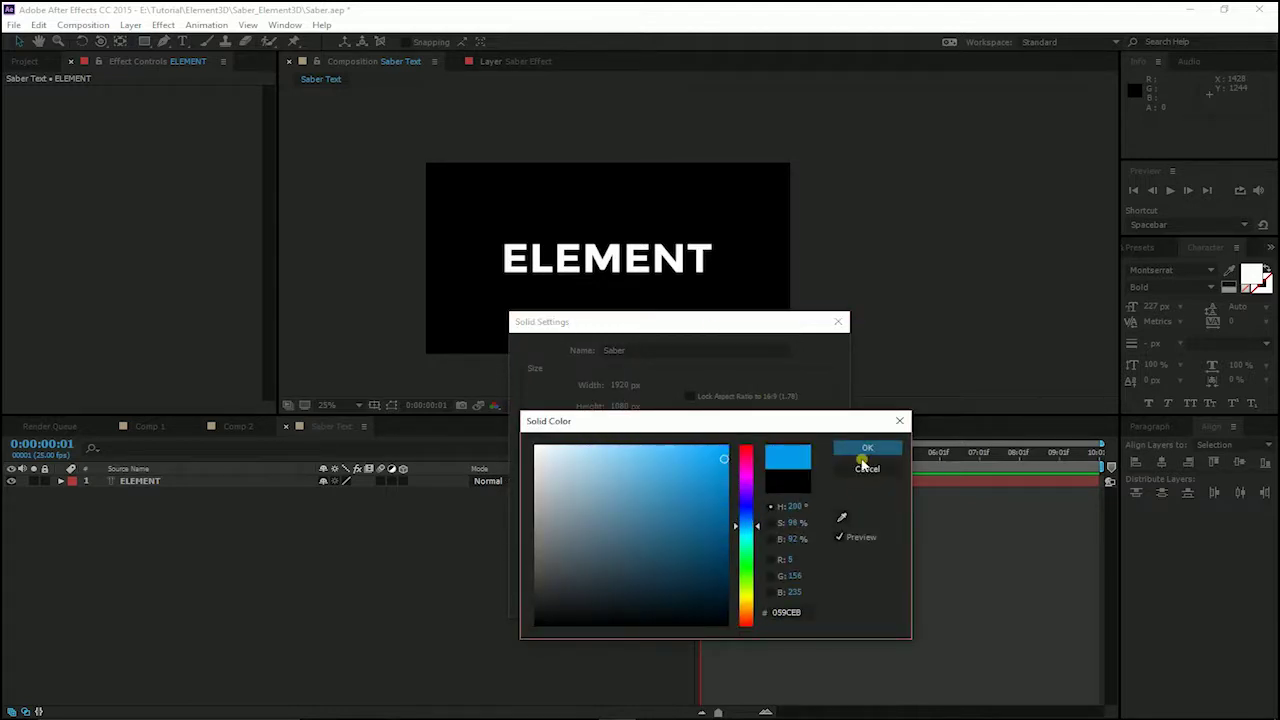
click(867, 447)
click(733, 599)
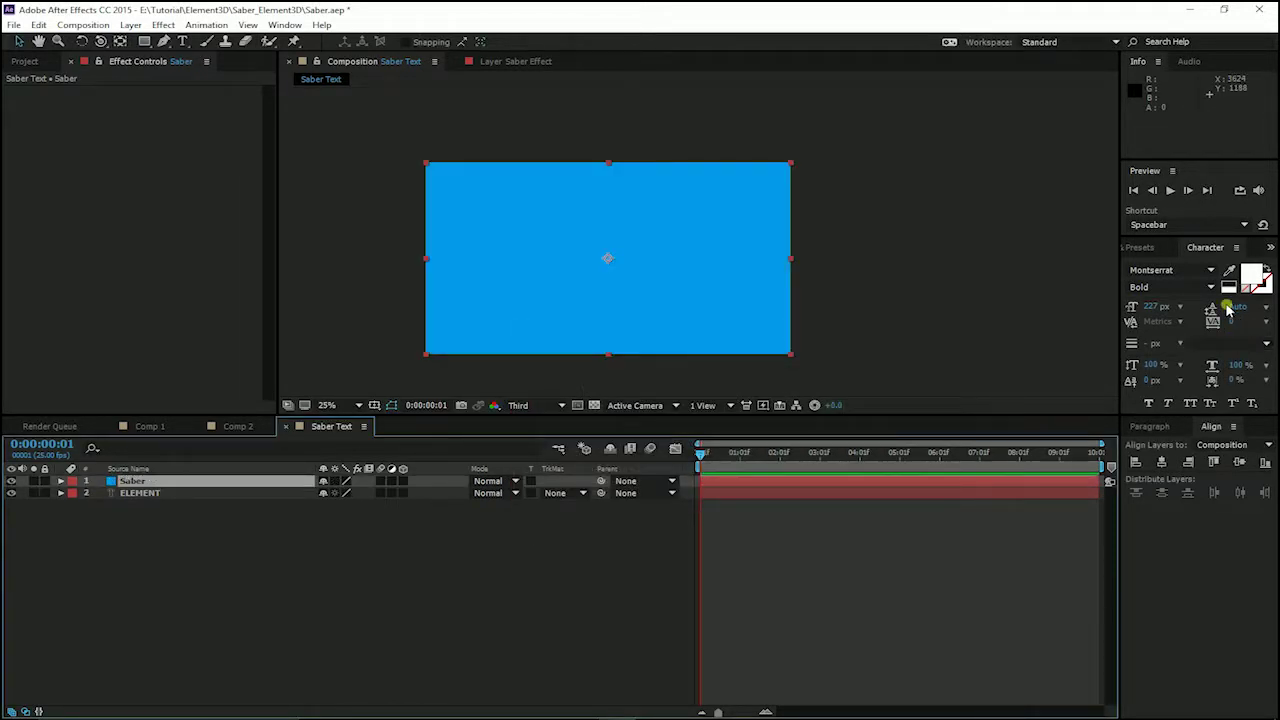
Step: Find the Saber effect in Effects & Presets and apply it to the Saber solid
click(1142, 247)
text(sab)
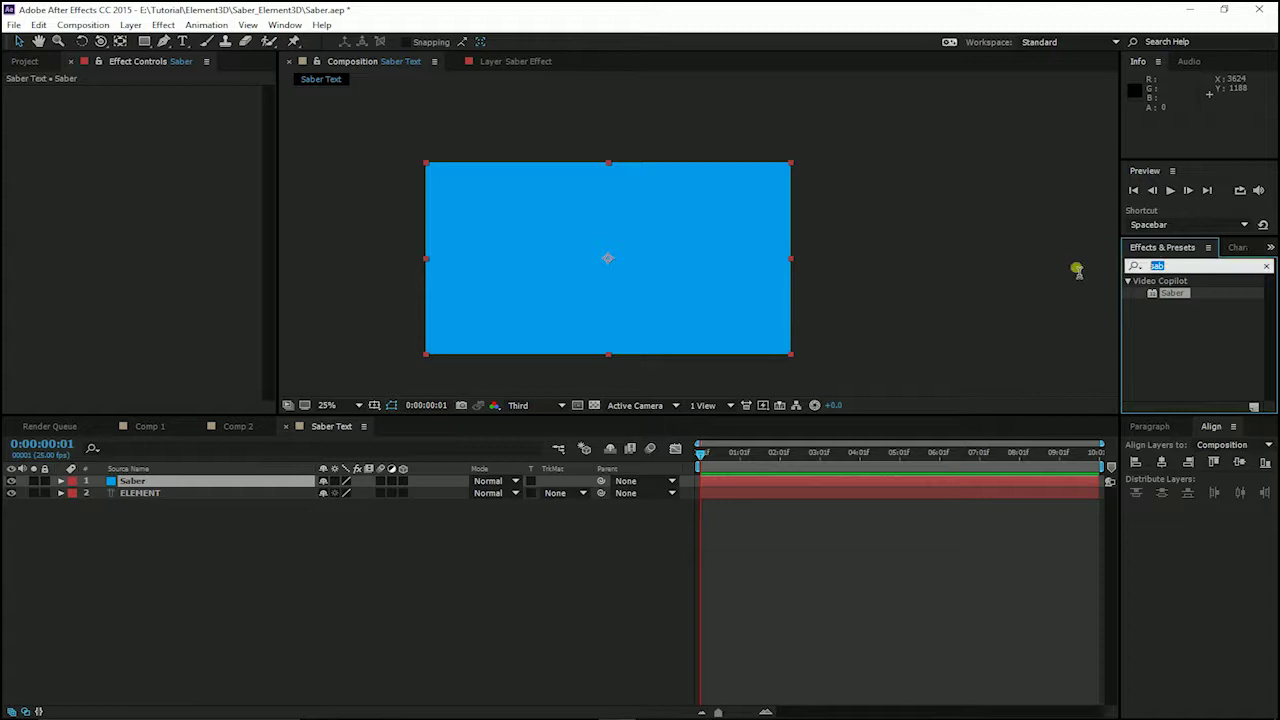
text(er)
click(1160, 293)
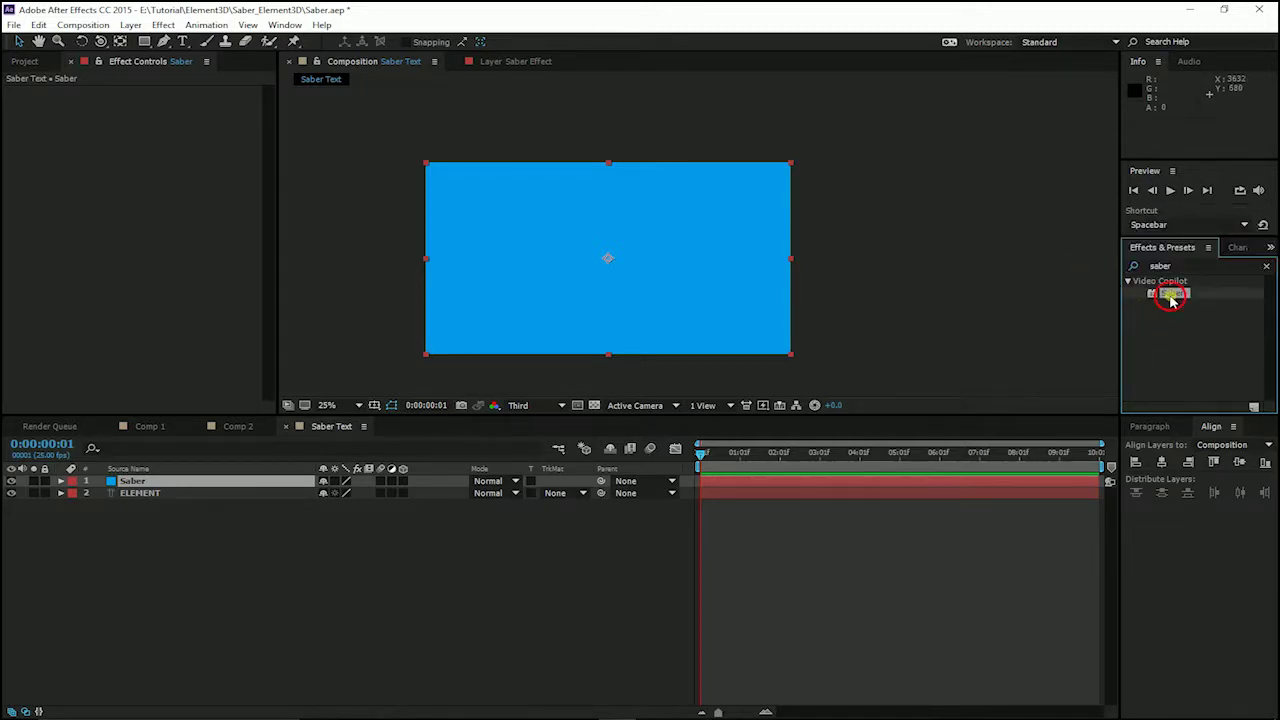
drag(1170, 302, 150, 486)
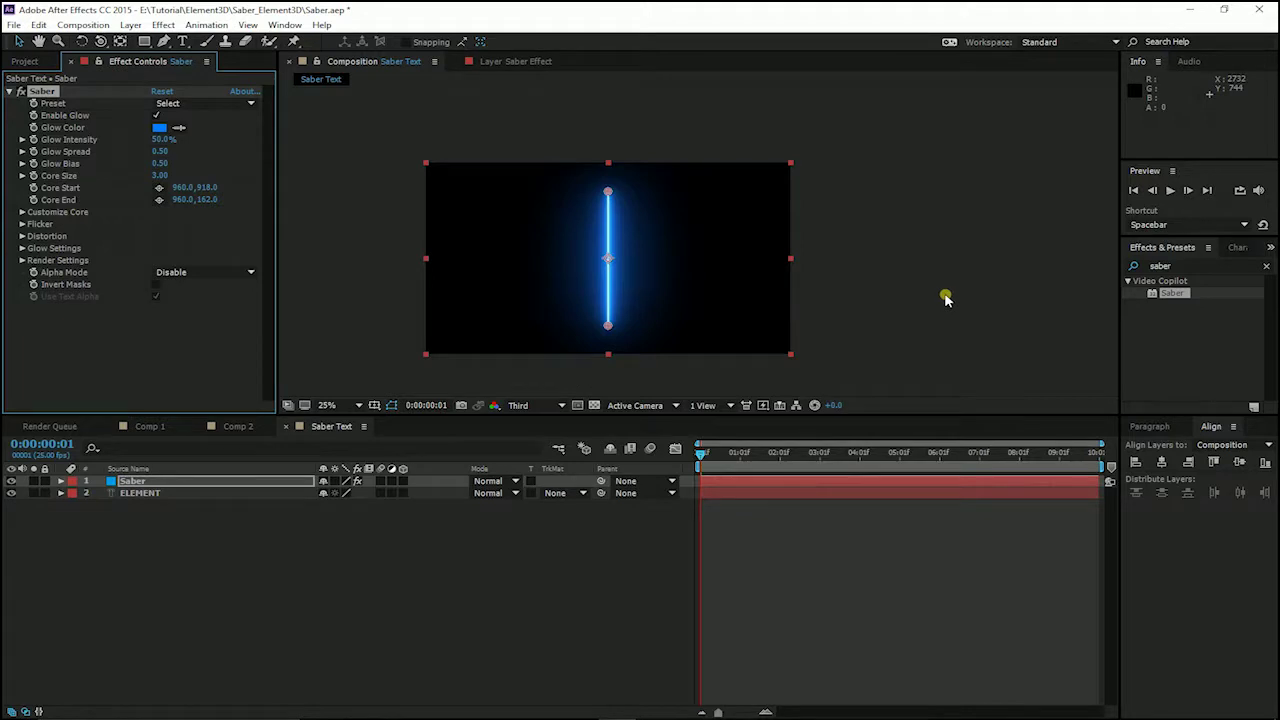
Step: Under Customize Core, set Core Type to Text Layer and Text Layer to ELEMENT
click(21, 213)
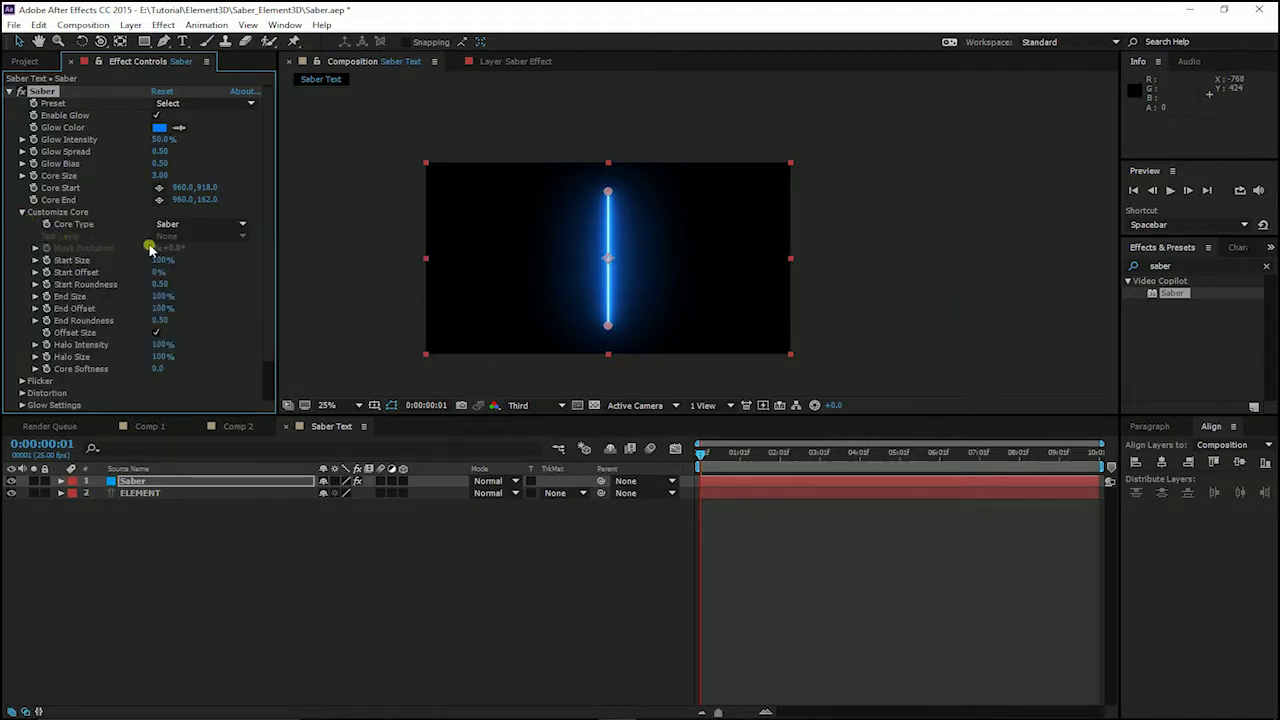
click(186, 225)
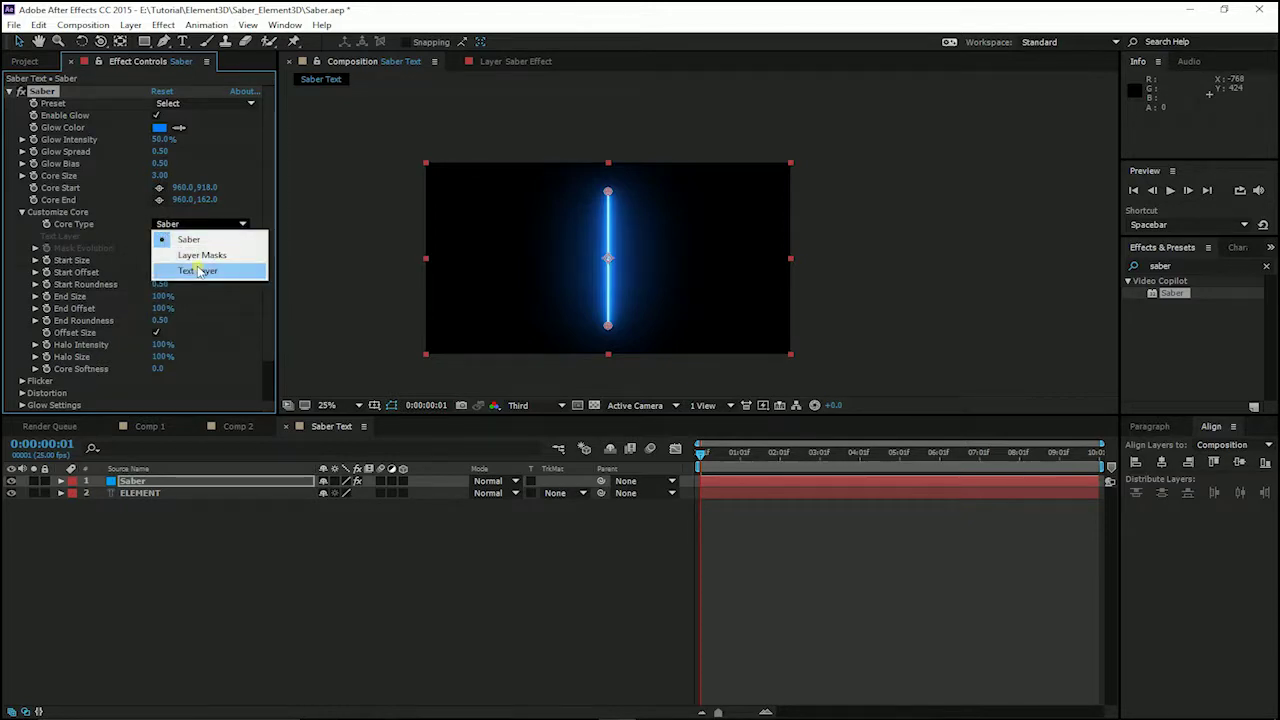
click(200, 274)
click(186, 236)
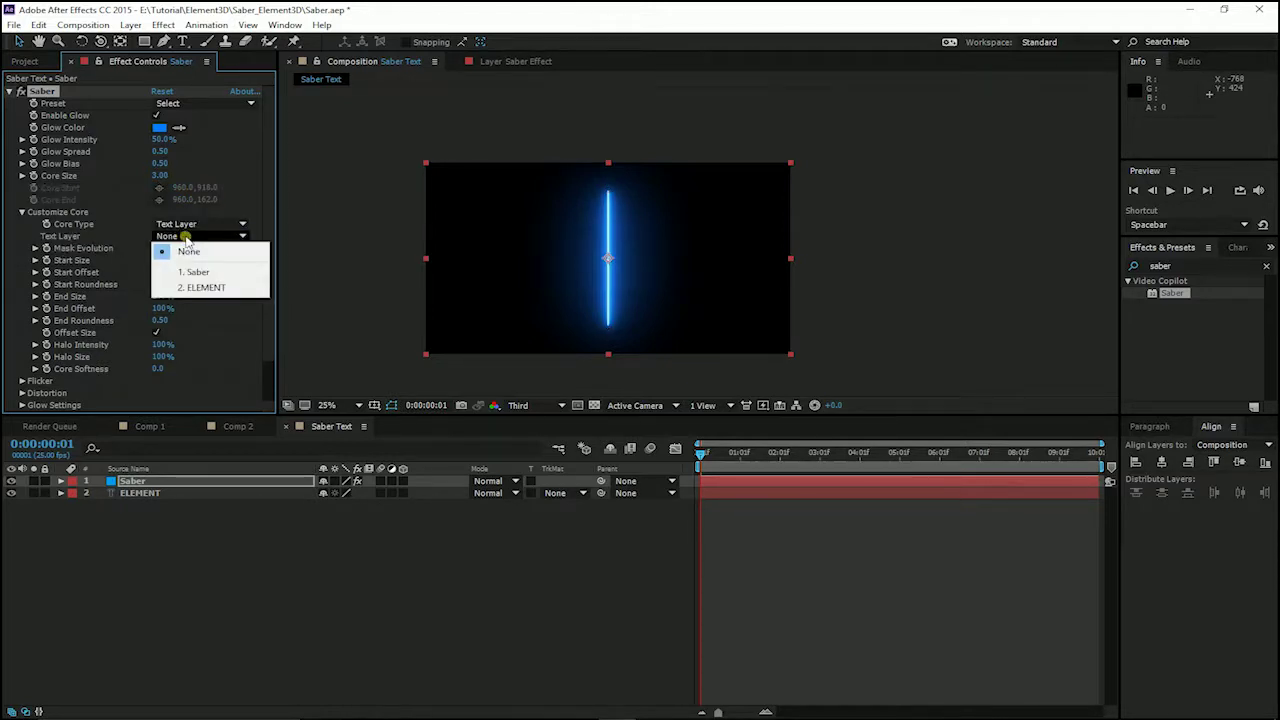
click(212, 288)
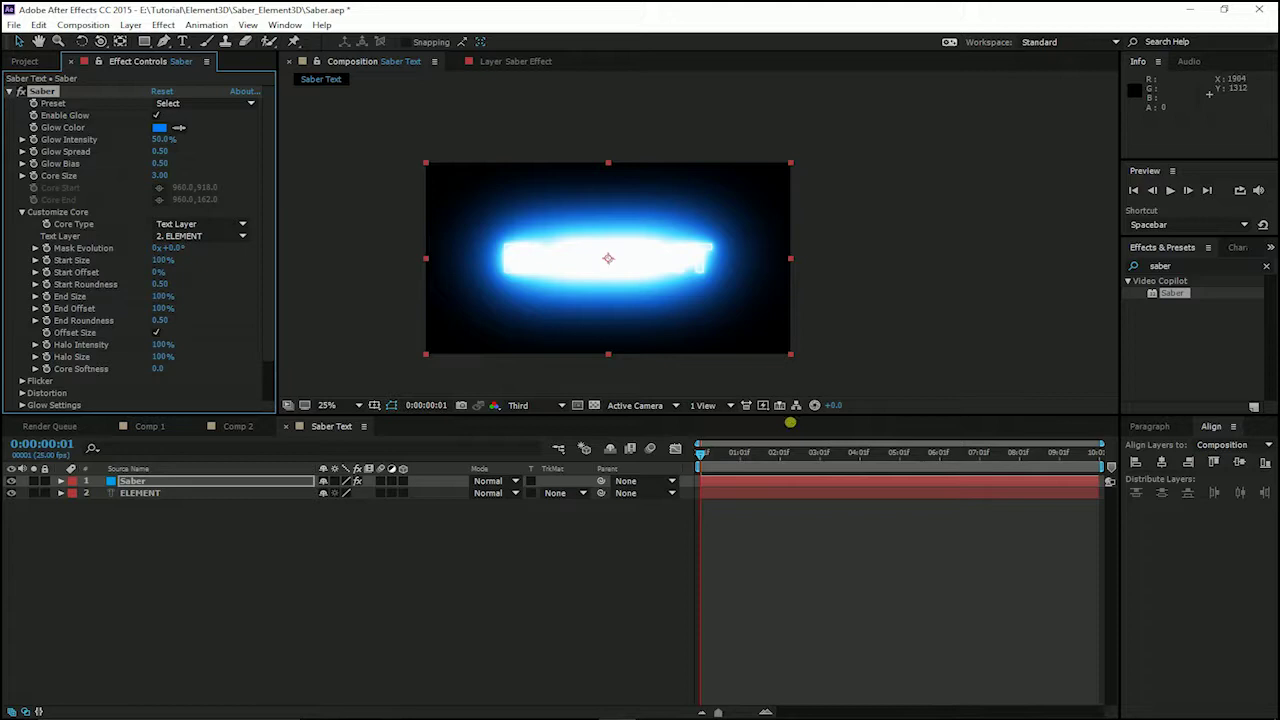
Step: Try the Fire, Fusion and Hard Core Saber presets, then settle on Replicant
key(space)
key(space)
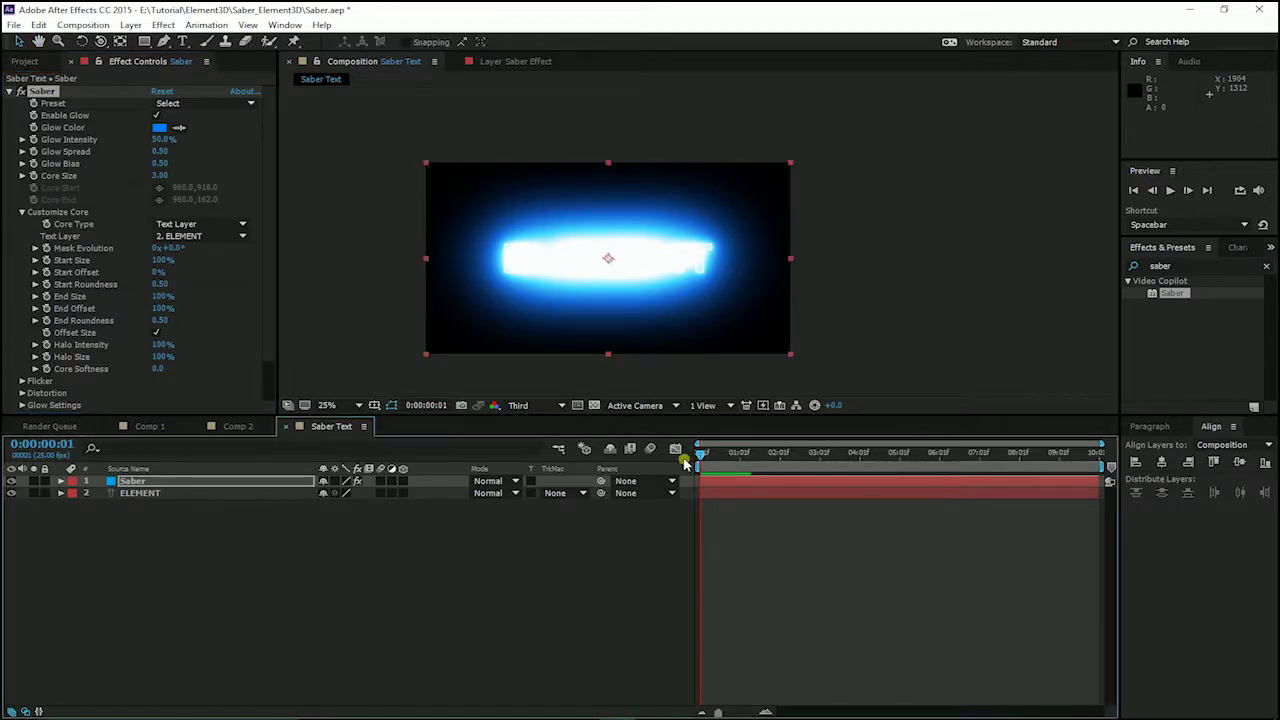
click(362, 286)
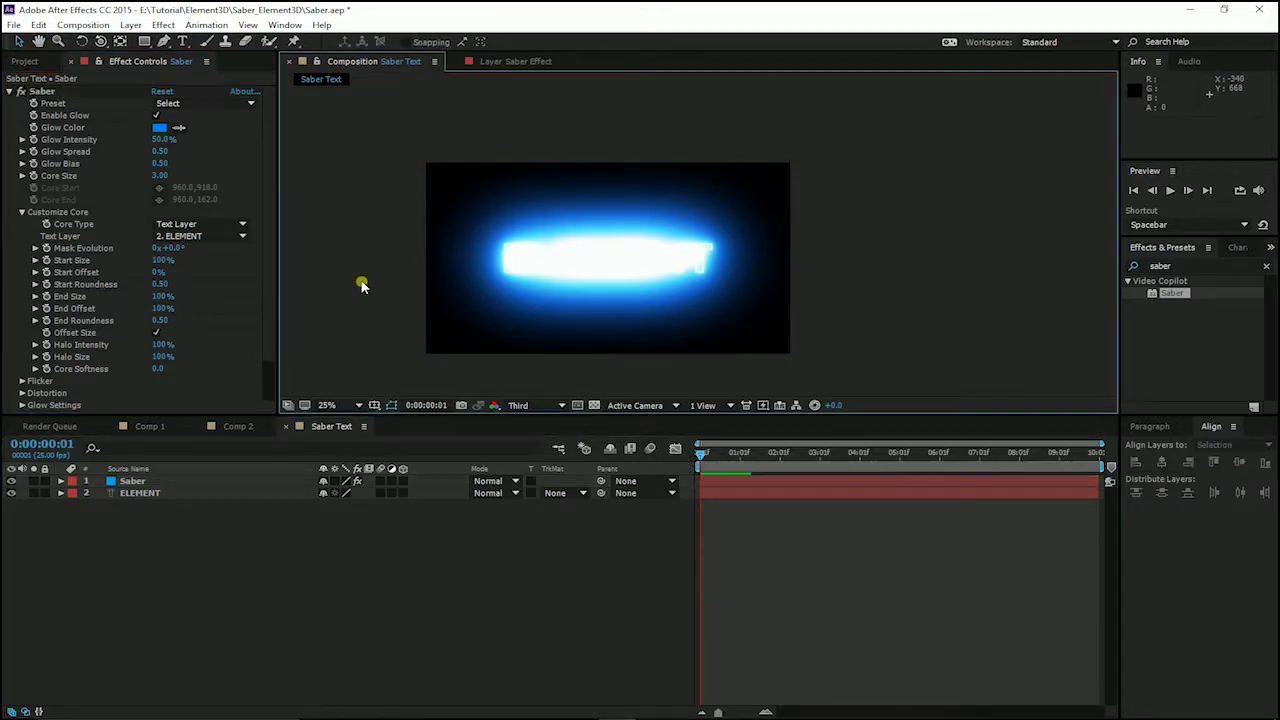
click(132, 481)
click(199, 104)
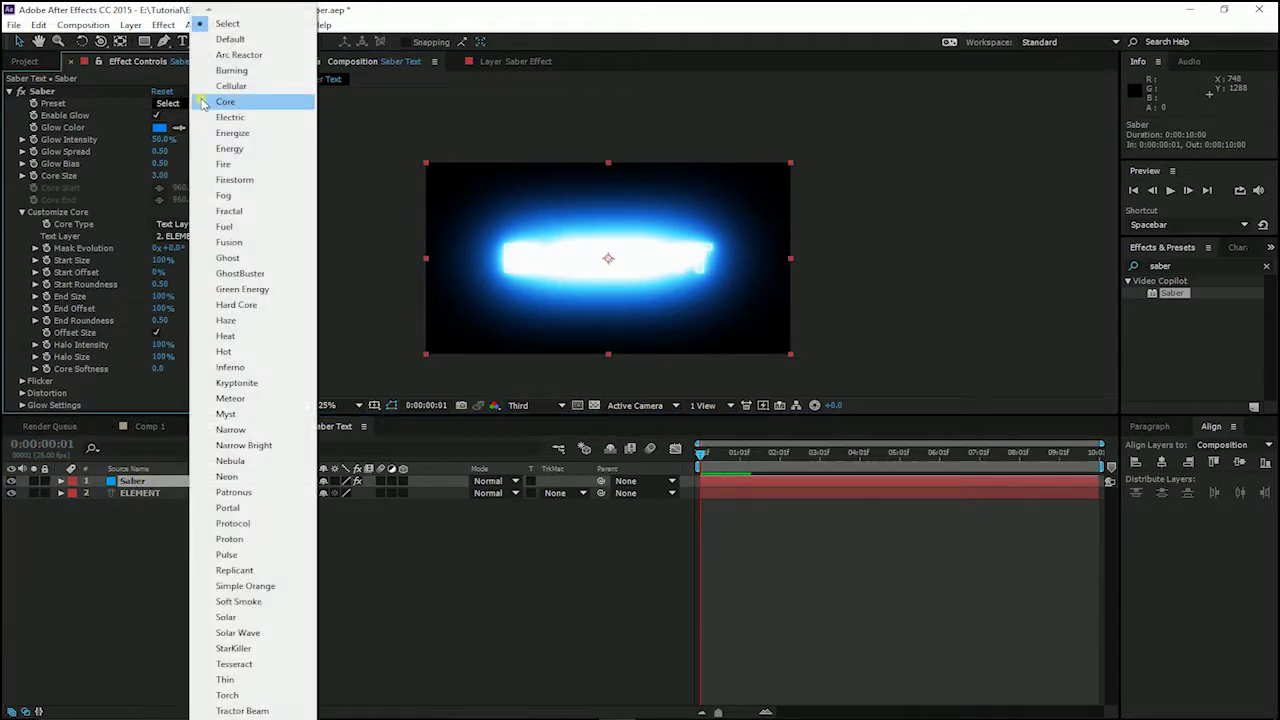
click(250, 164)
click(200, 104)
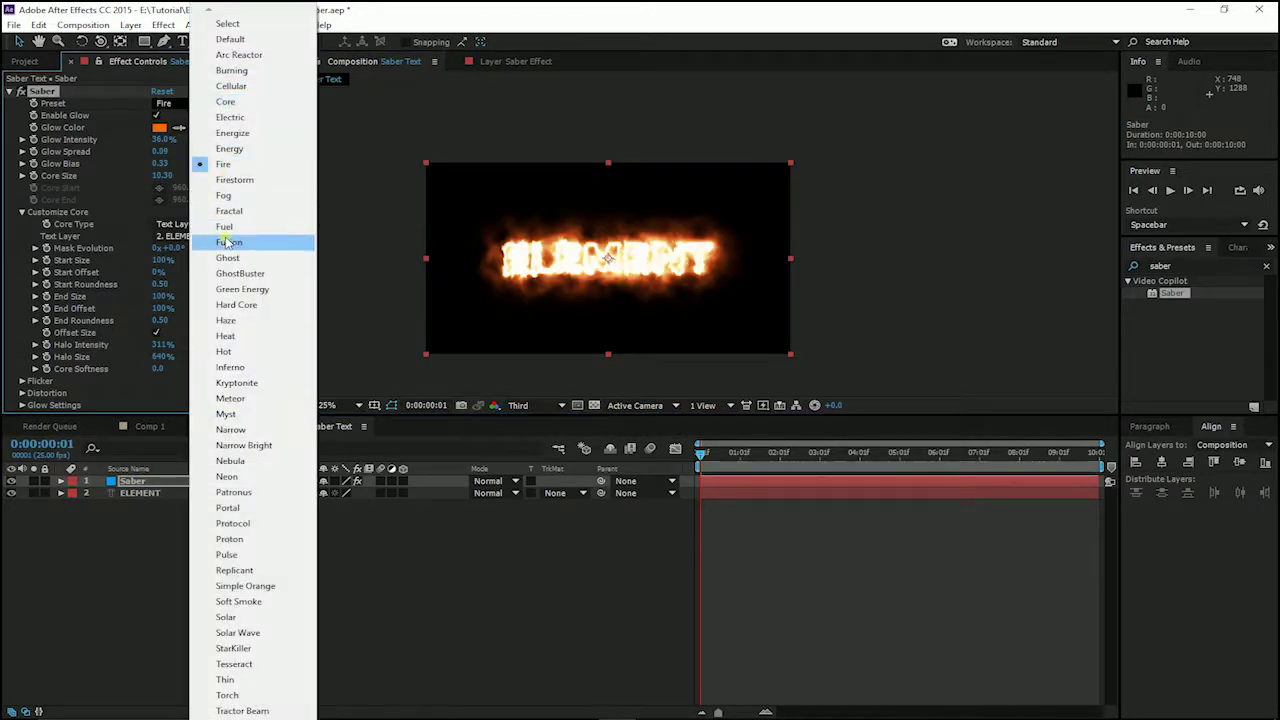
click(228, 239)
click(199, 104)
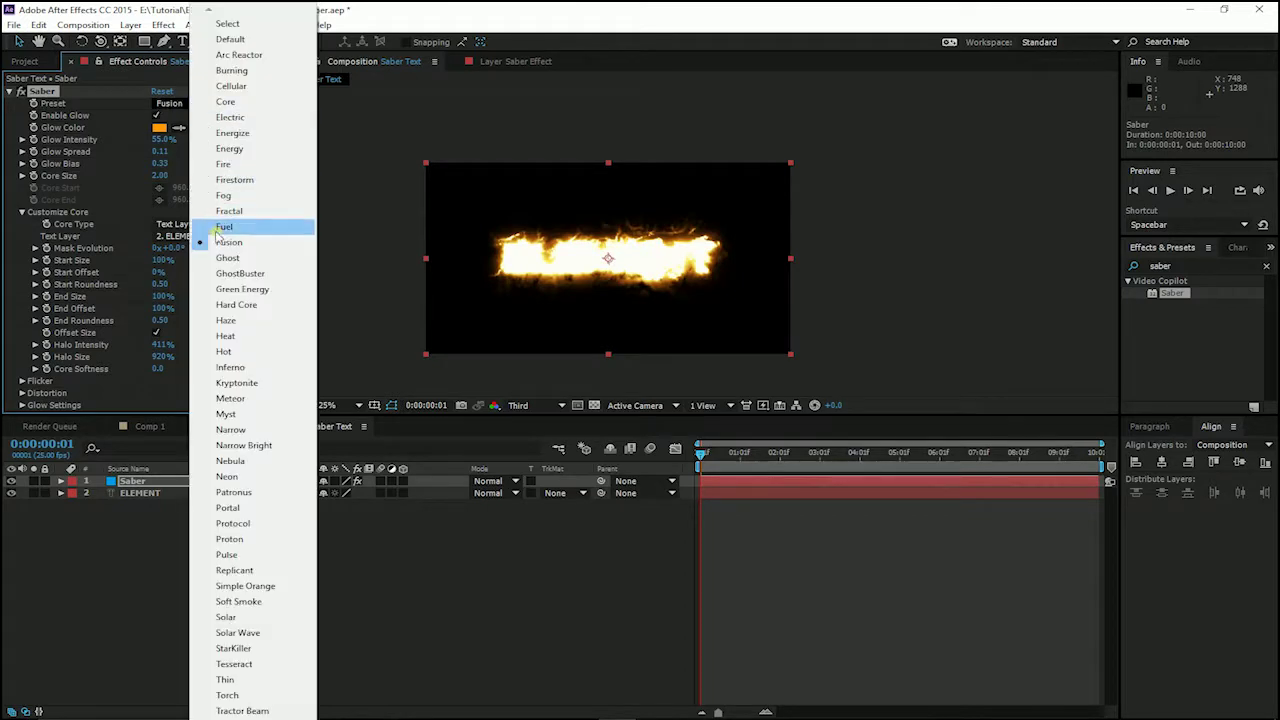
click(250, 279)
click(200, 104)
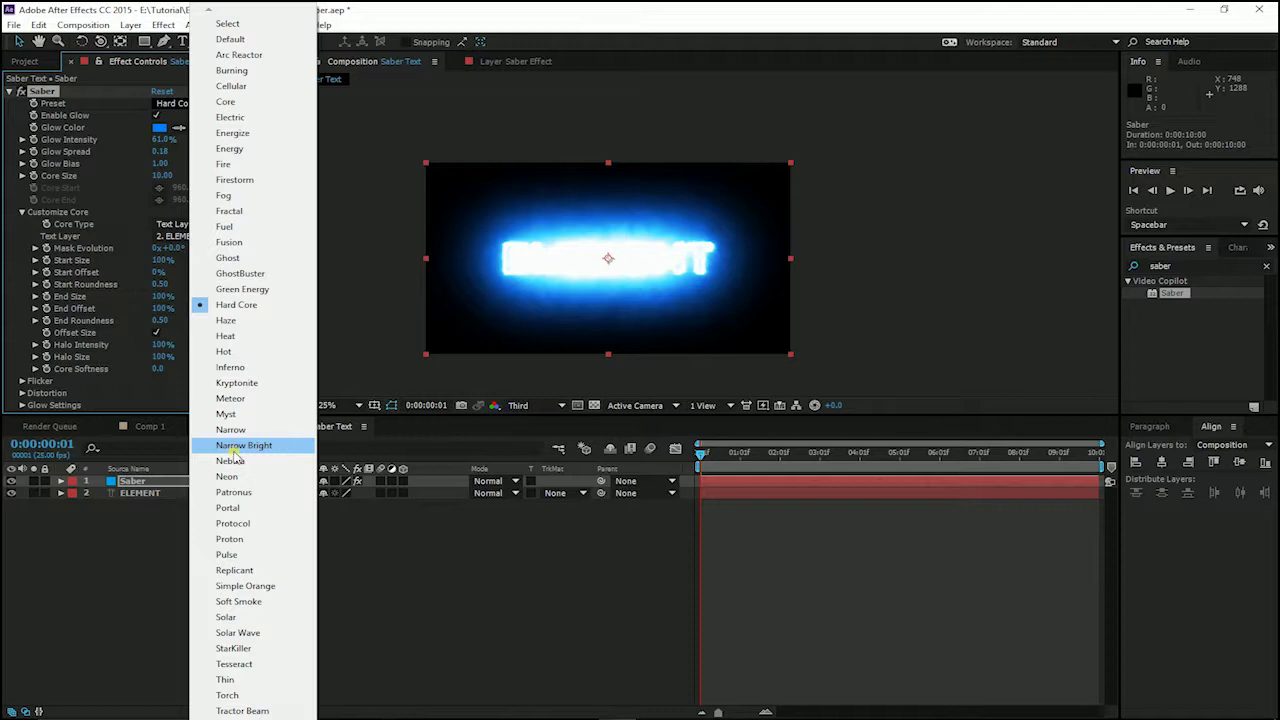
click(256, 570)
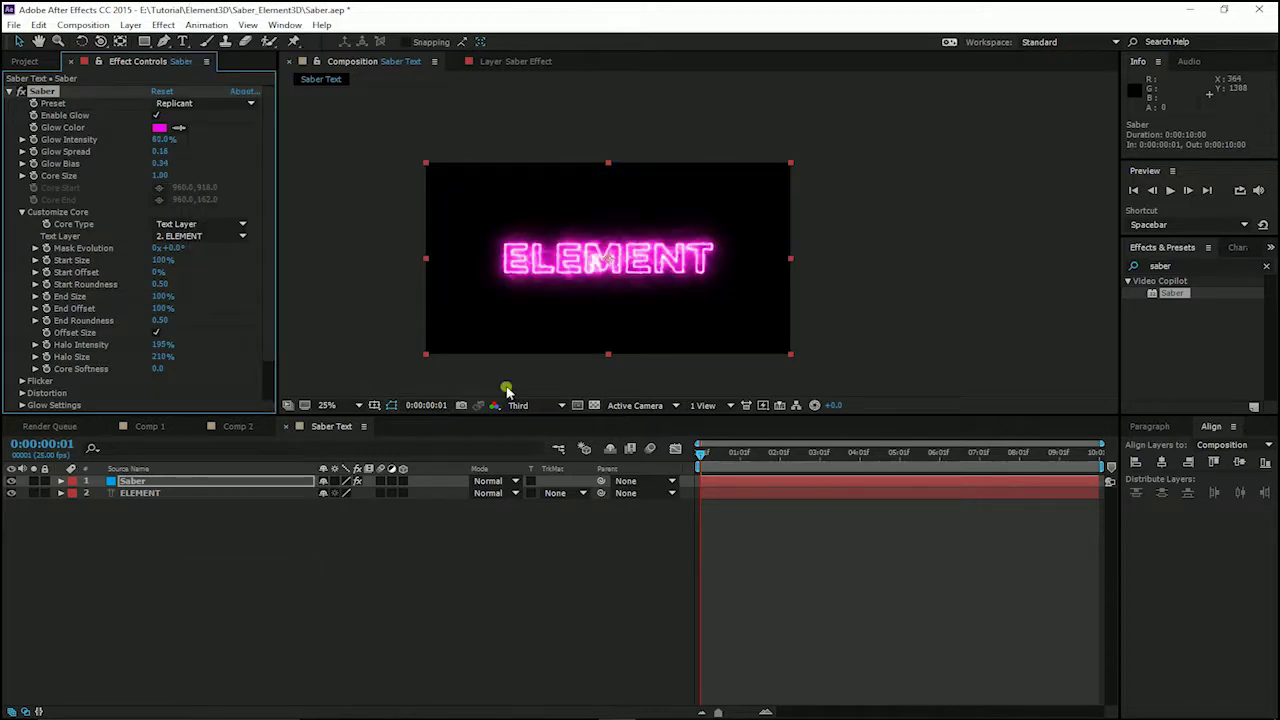
Step: Change the Saber Glow Color from pink to blue (0042FF) and preview the result
click(160, 128)
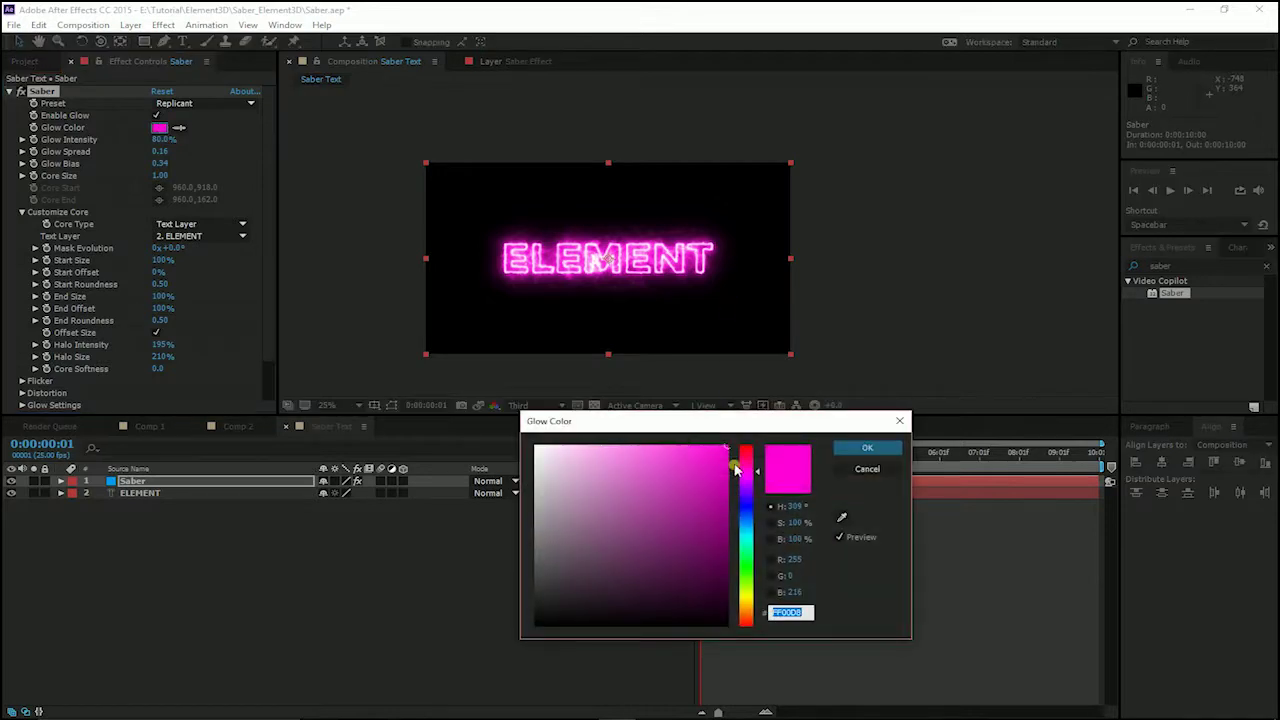
click(746, 514)
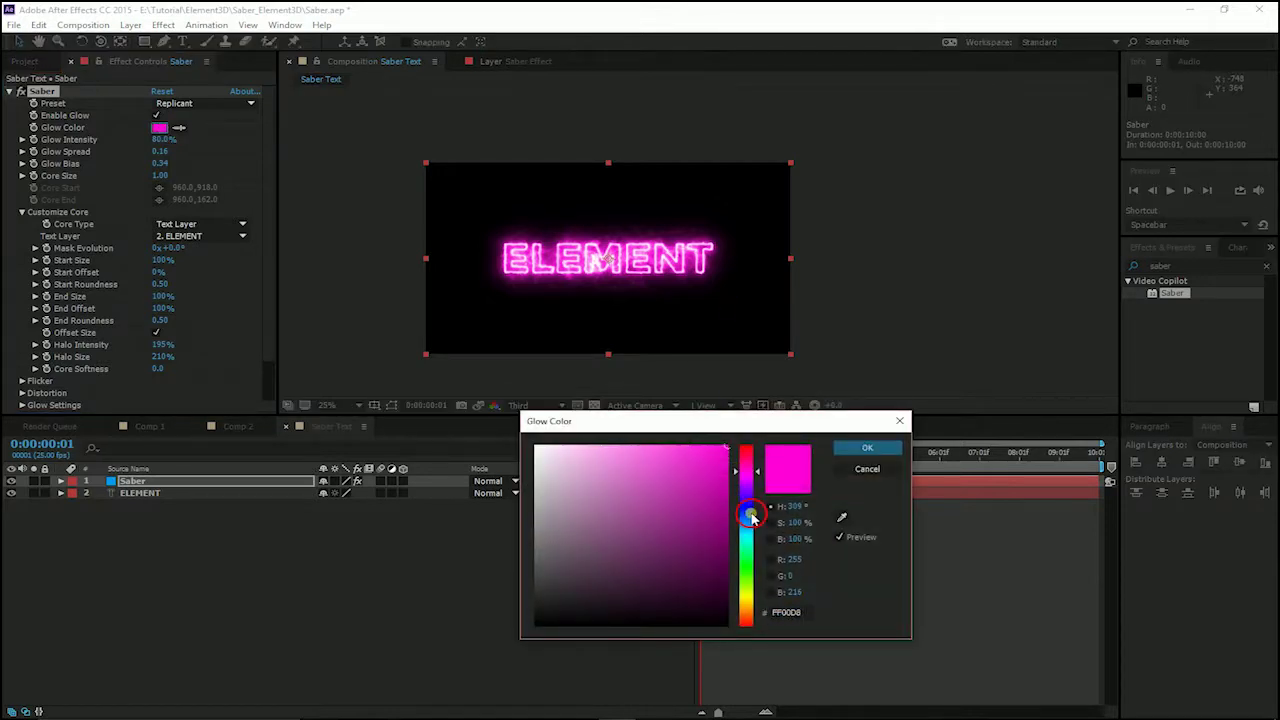
click(864, 448)
key(space)
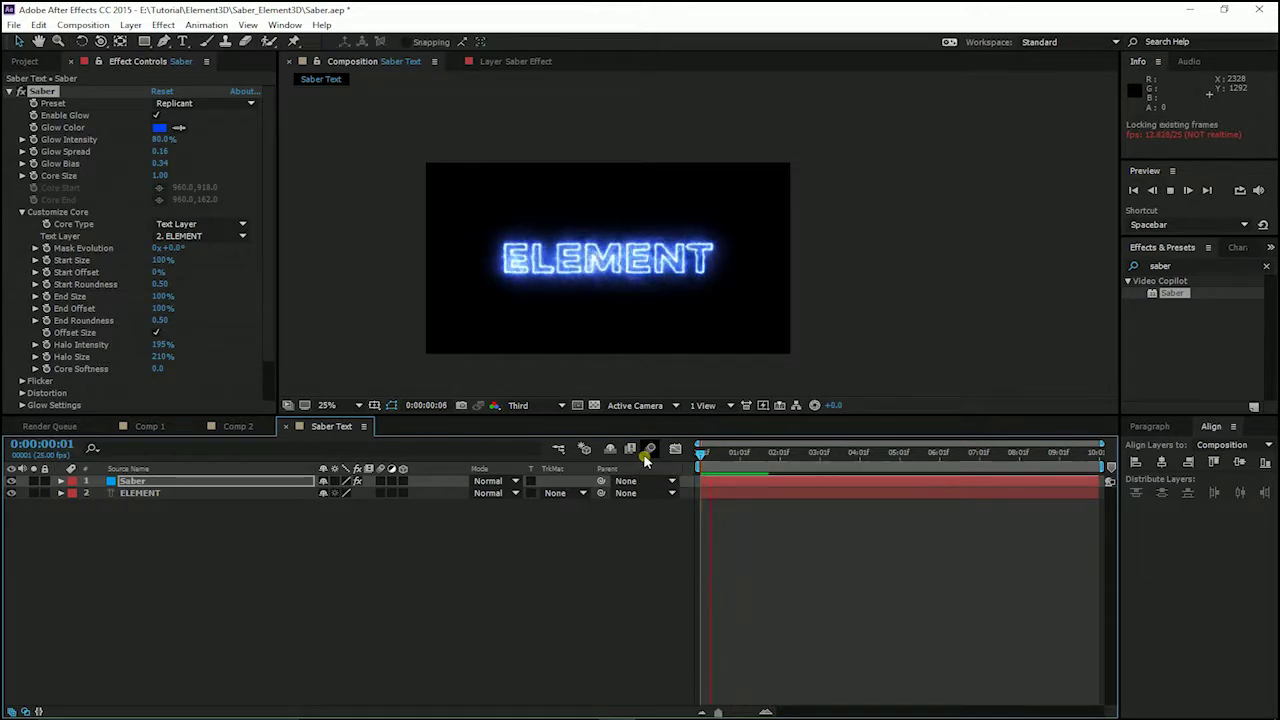
key(space)
click(530, 566)
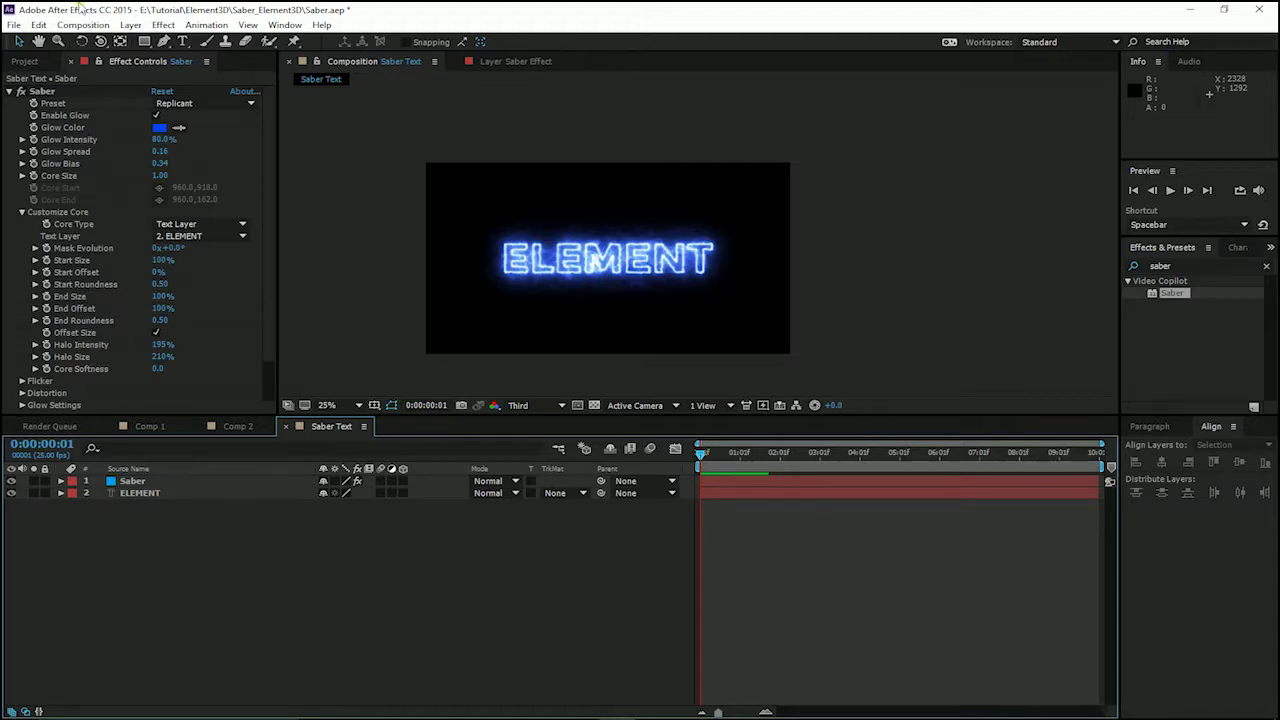
Step: Add a black full-frame solid named BG and move it to the bottom of the stack
click(130, 24)
mouse_move(164, 44)
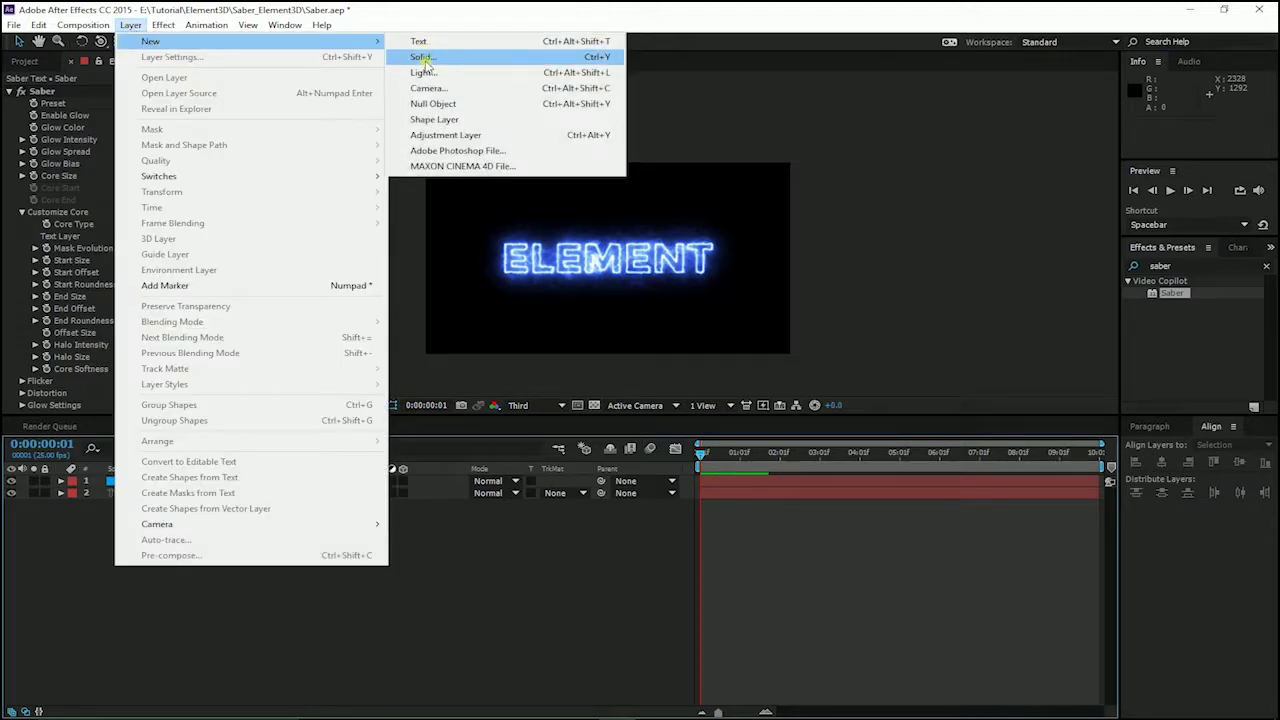
click(425, 60)
text(BG)
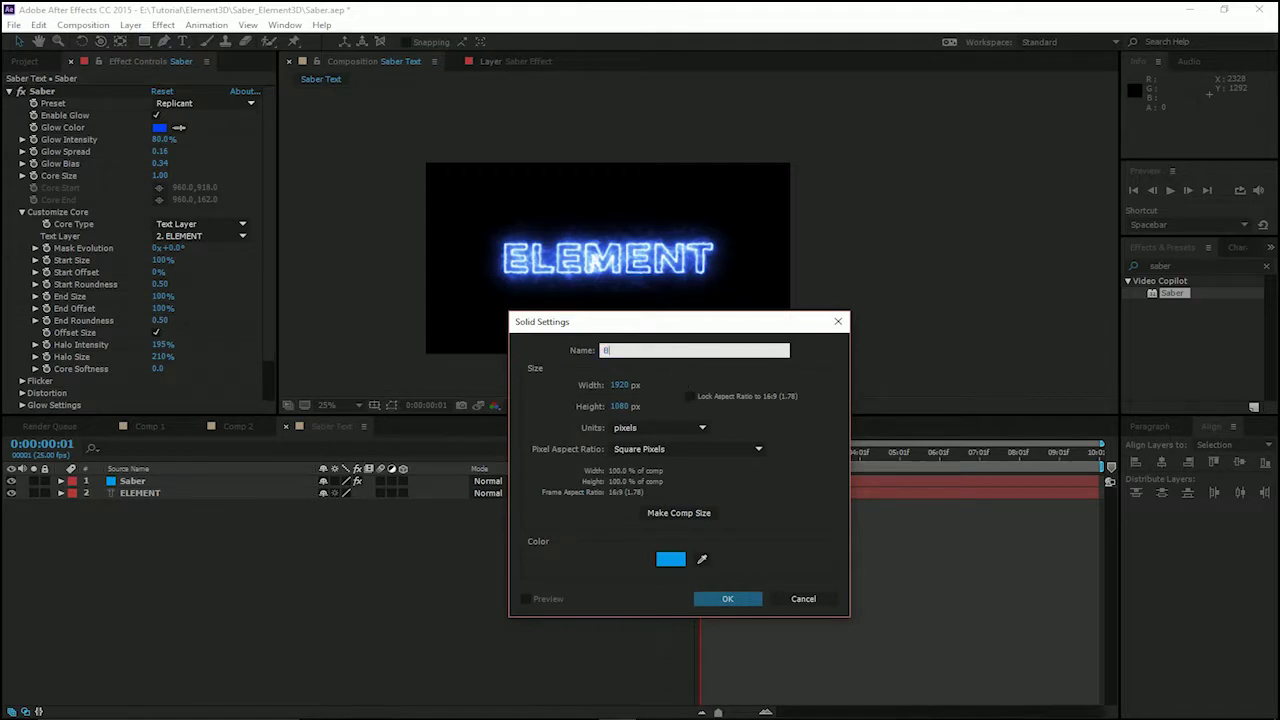
click(671, 559)
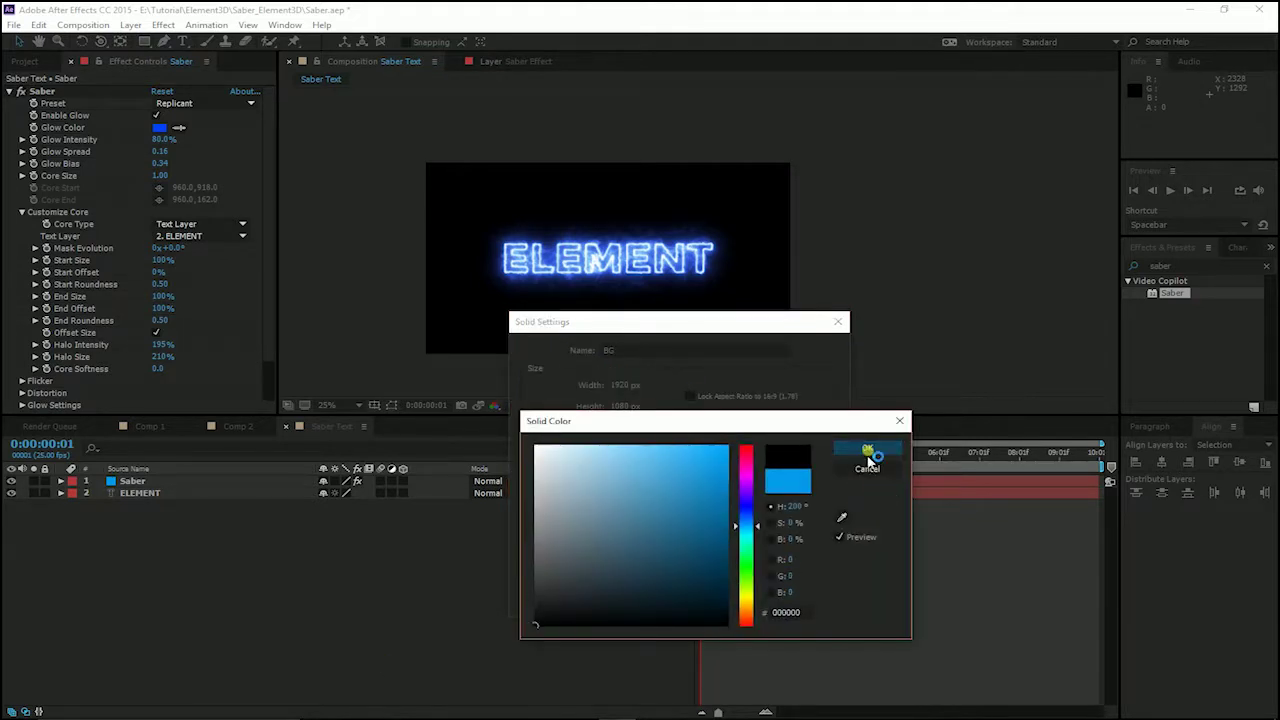
click(866, 447)
click(737, 597)
drag(170, 481, 194, 528)
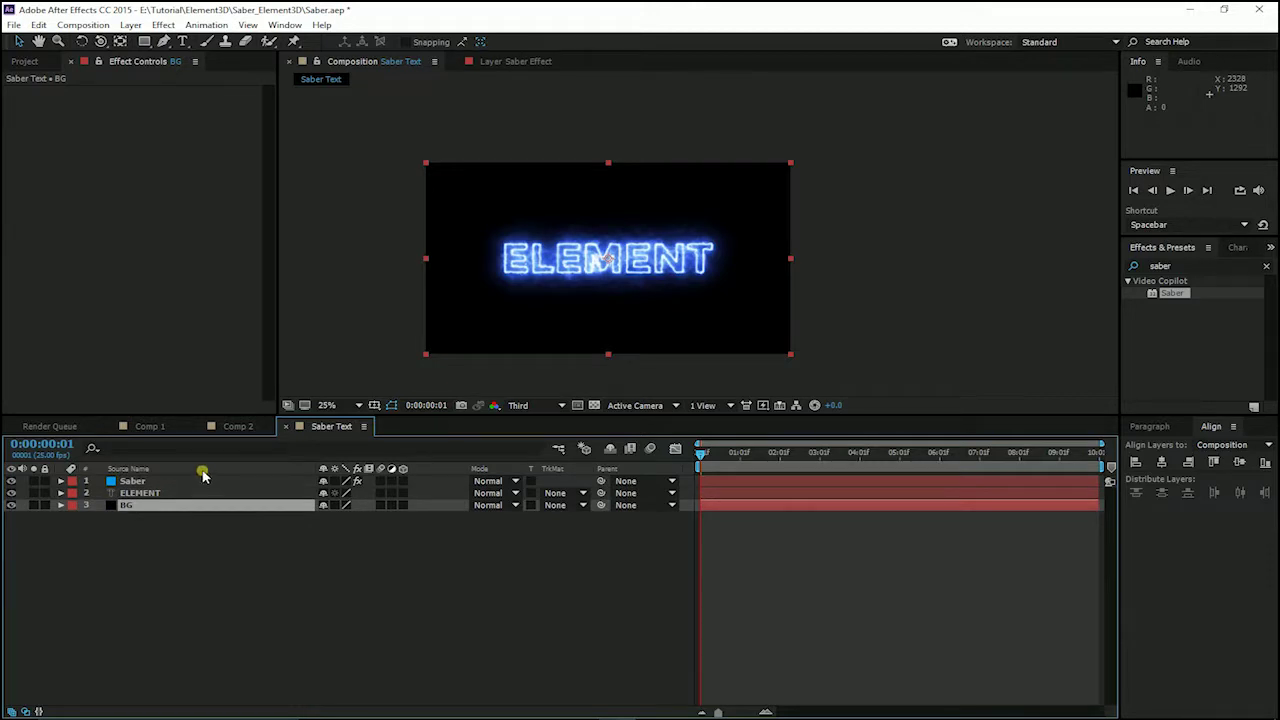
Step: Search Effects & Presets for Ramp and apply Gradient Ramp to the BG layer
click(1185, 266)
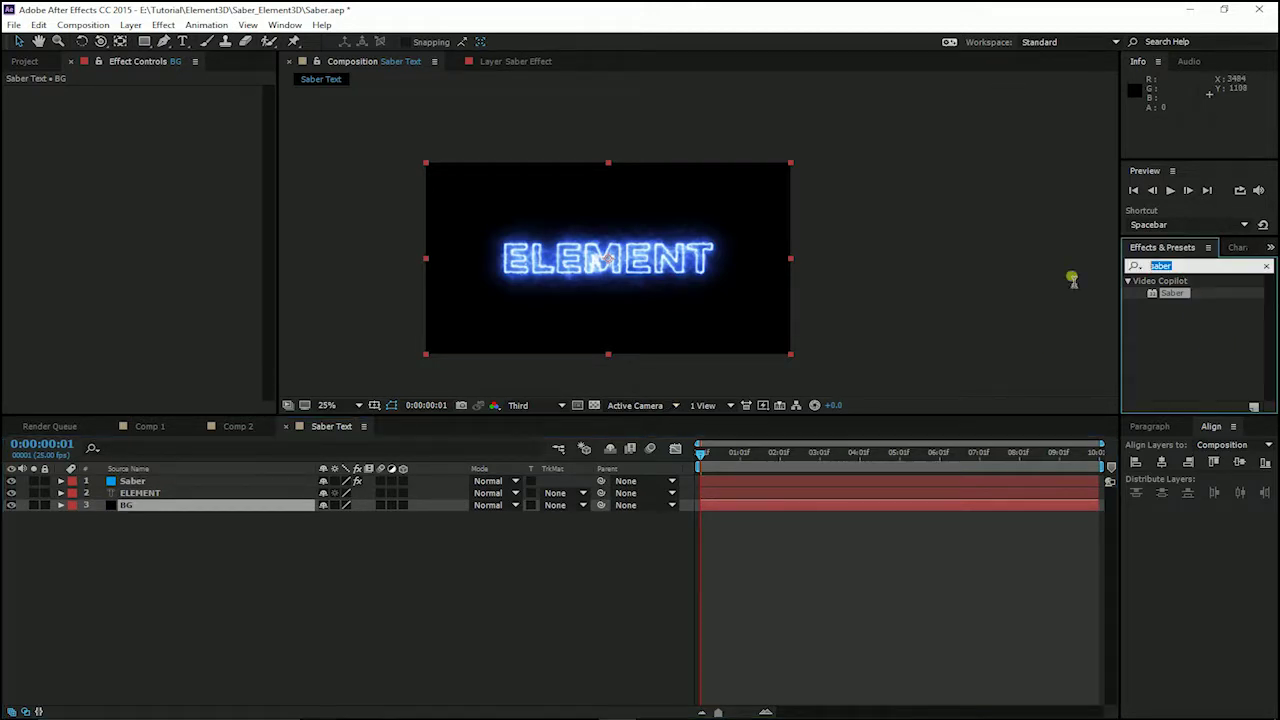
text(Ramp)
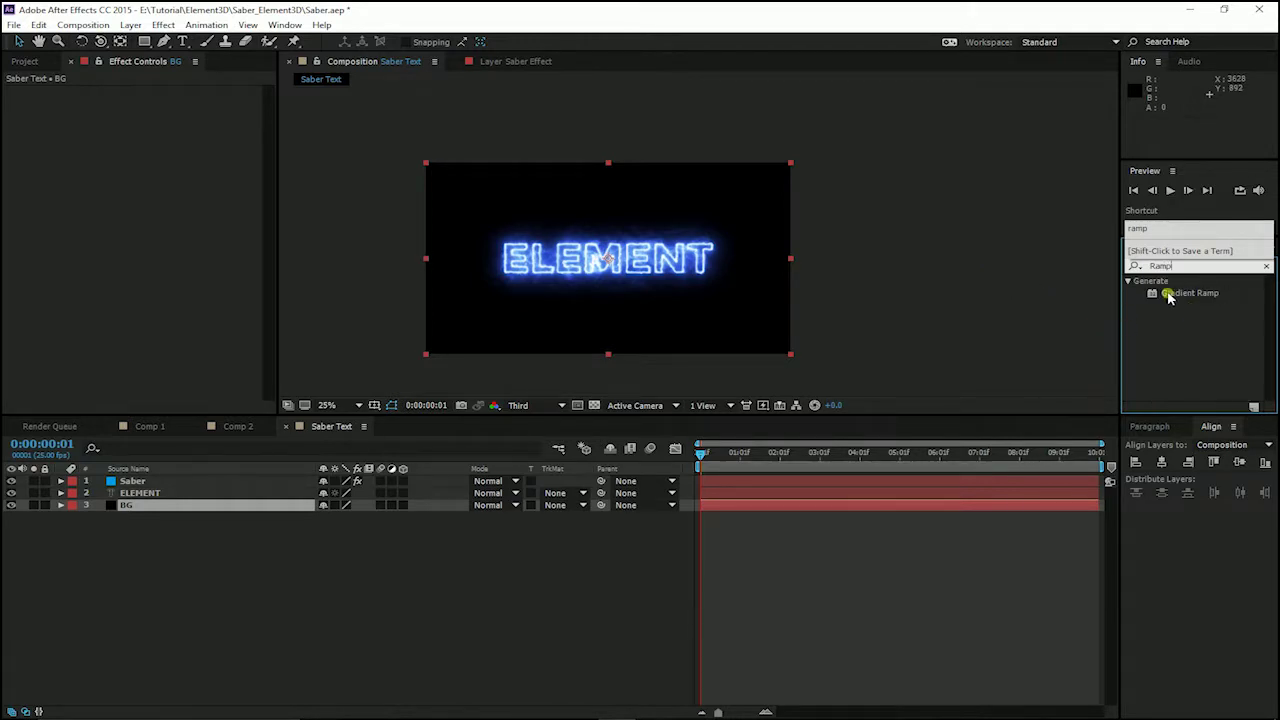
drag(1170, 293, 187, 509)
click(174, 510)
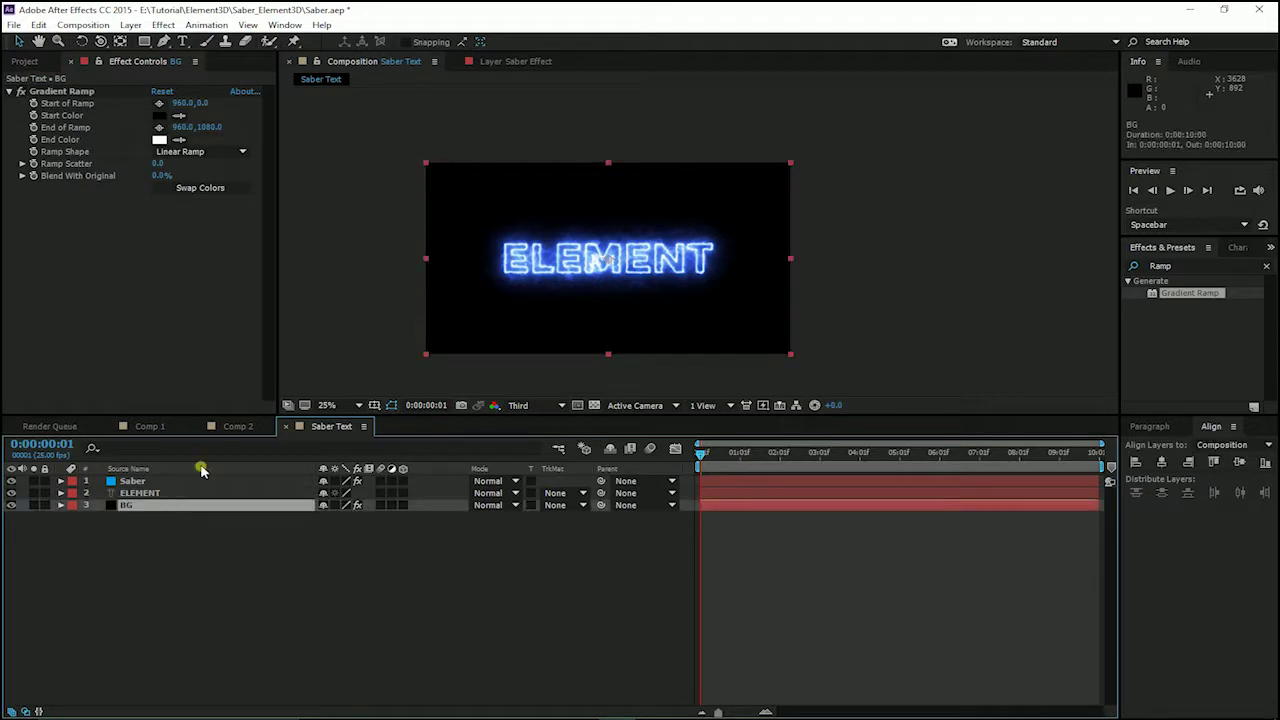
Step: Set the ramp's Start Color to bright blue (0064EC) and End Color to black
click(159, 115)
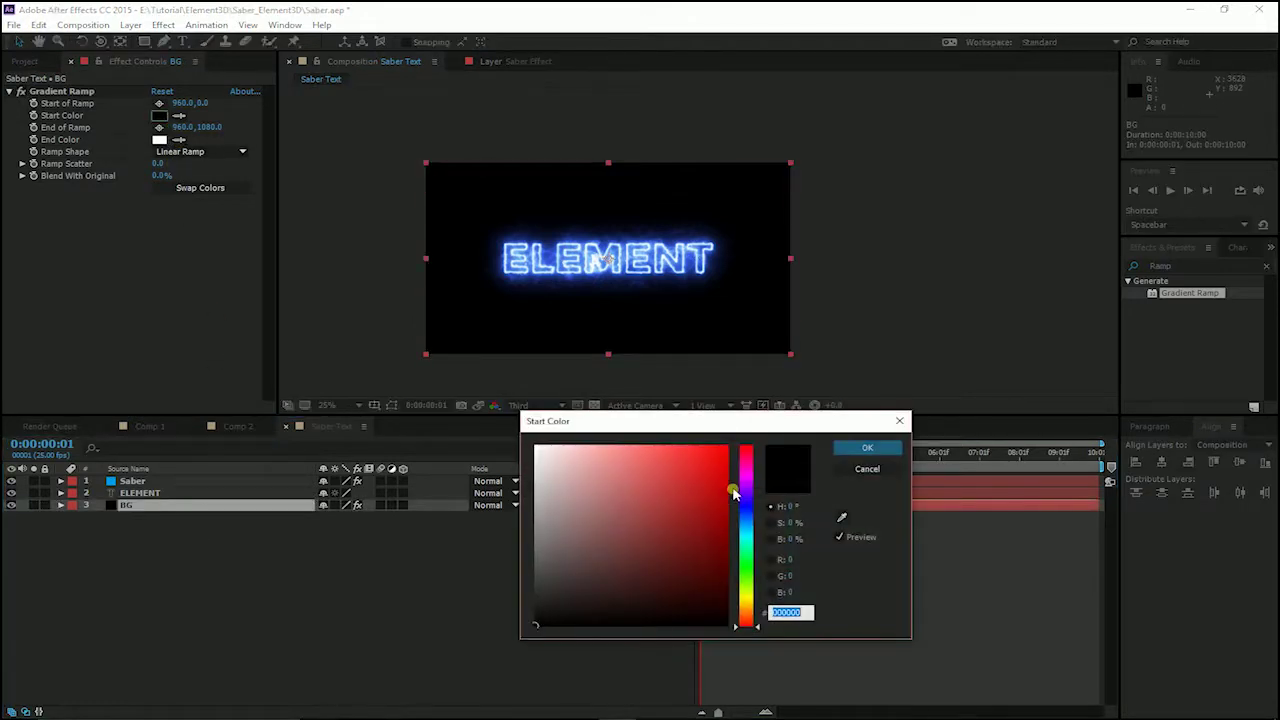
click(752, 520)
click(728, 458)
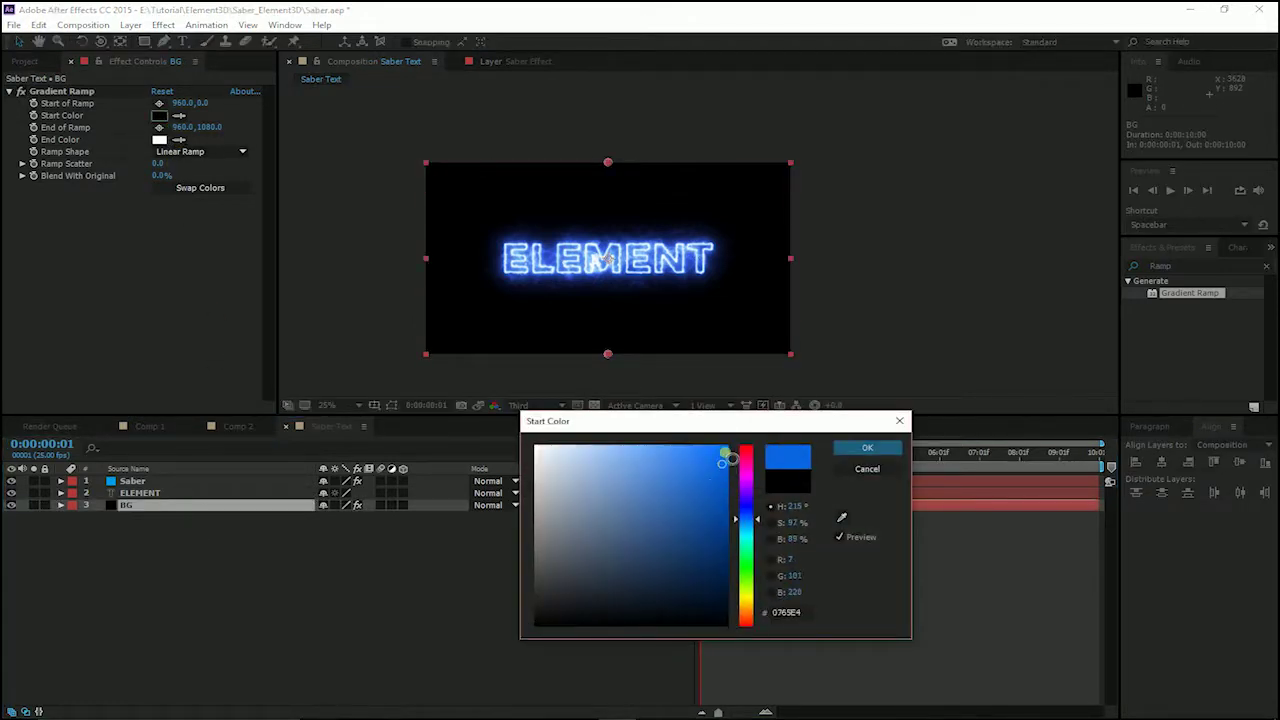
click(867, 448)
click(157, 141)
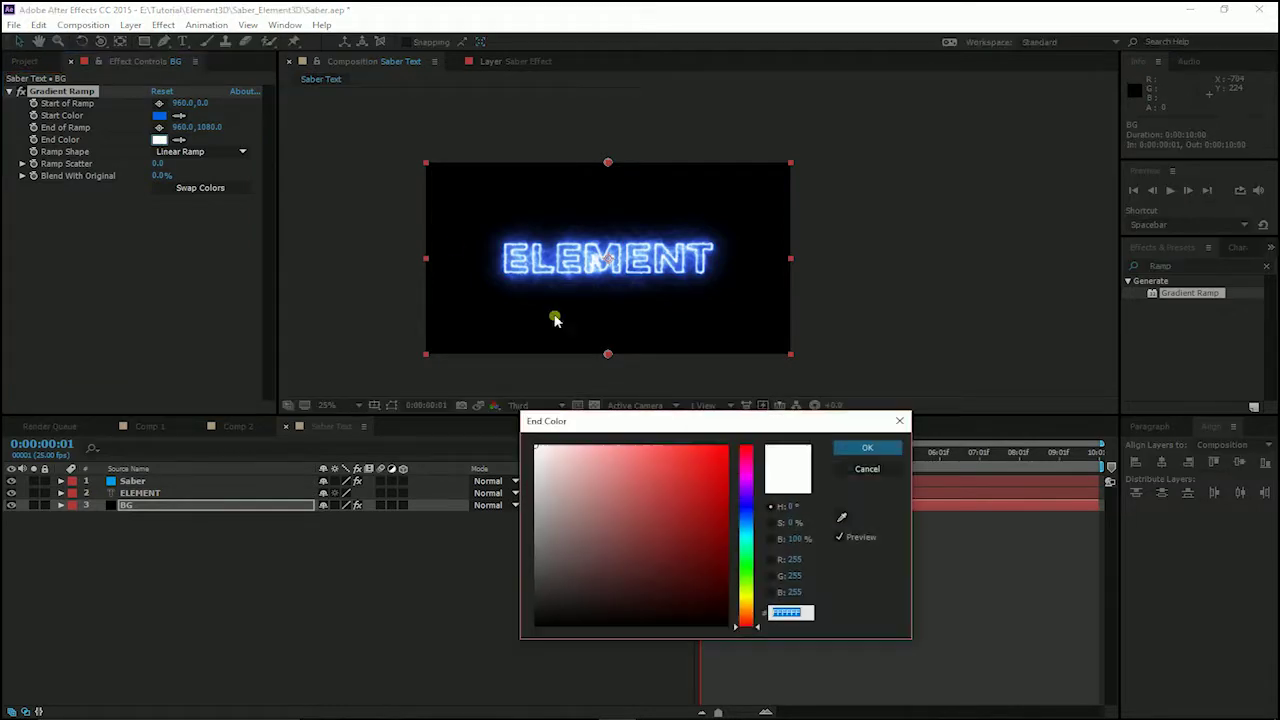
drag(640, 622, 437, 660)
click(888, 455)
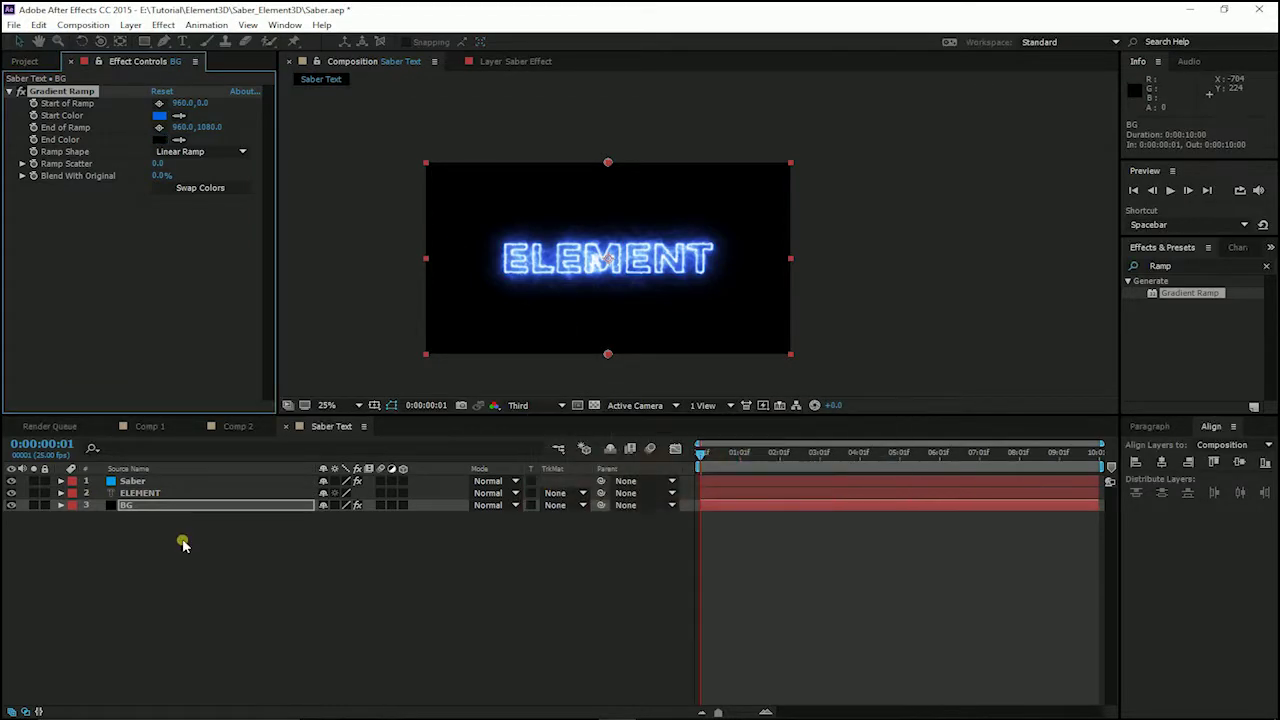
click(171, 522)
click(149, 492)
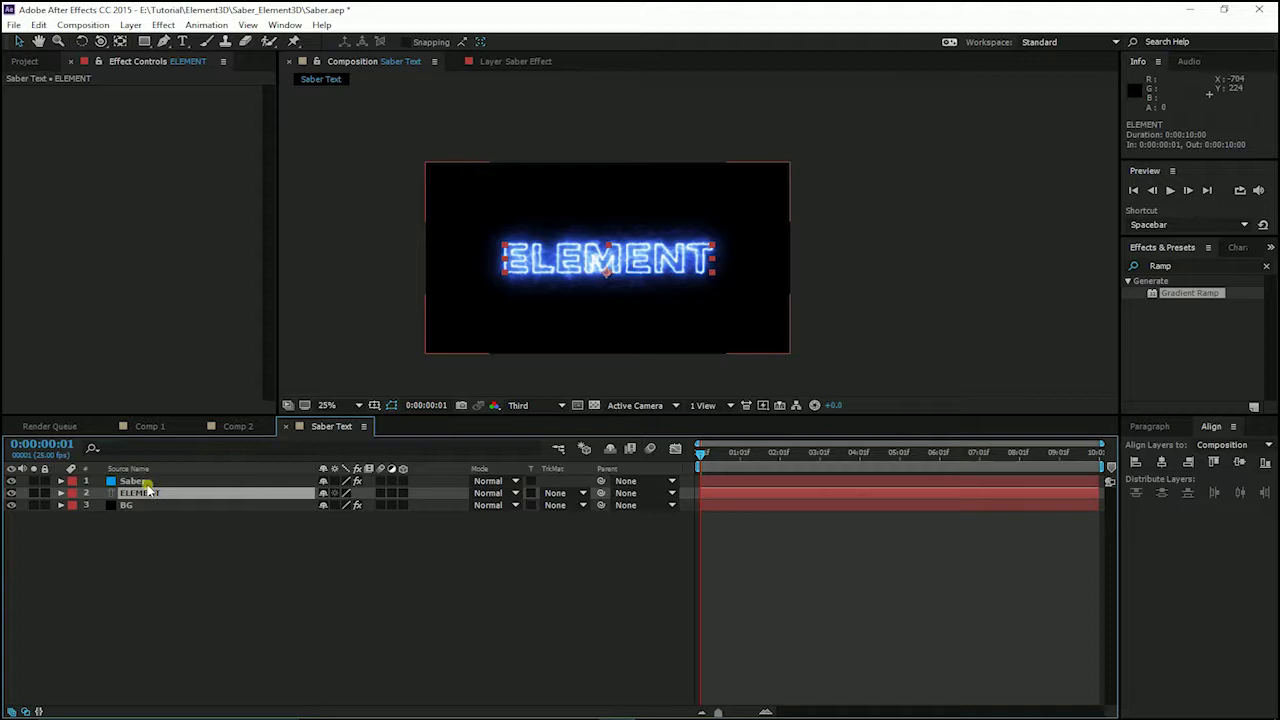
Step: Set the Saber layer's blending mode to Add
click(133, 481)
click(489, 480)
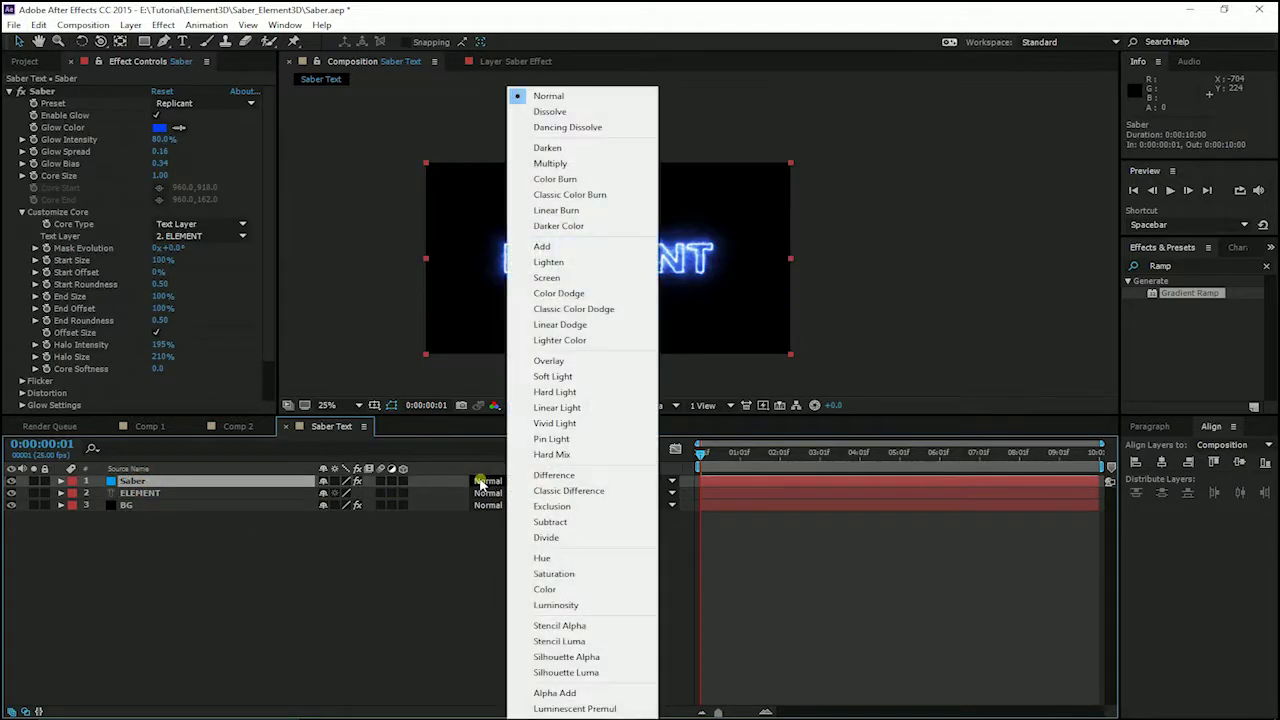
click(540, 249)
click(415, 585)
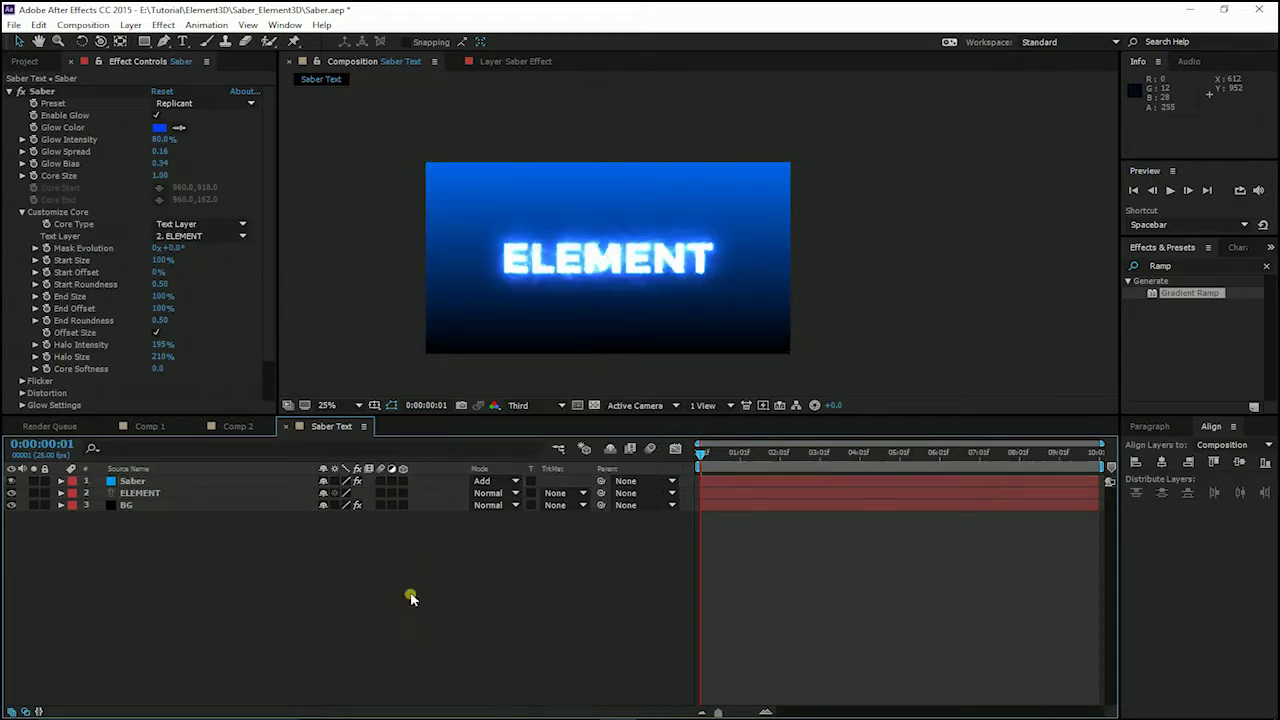
Step: Make the BG ramp radial, start 1844,-808 beyond top-right, end 136,1004, then scrub to check
click(149, 504)
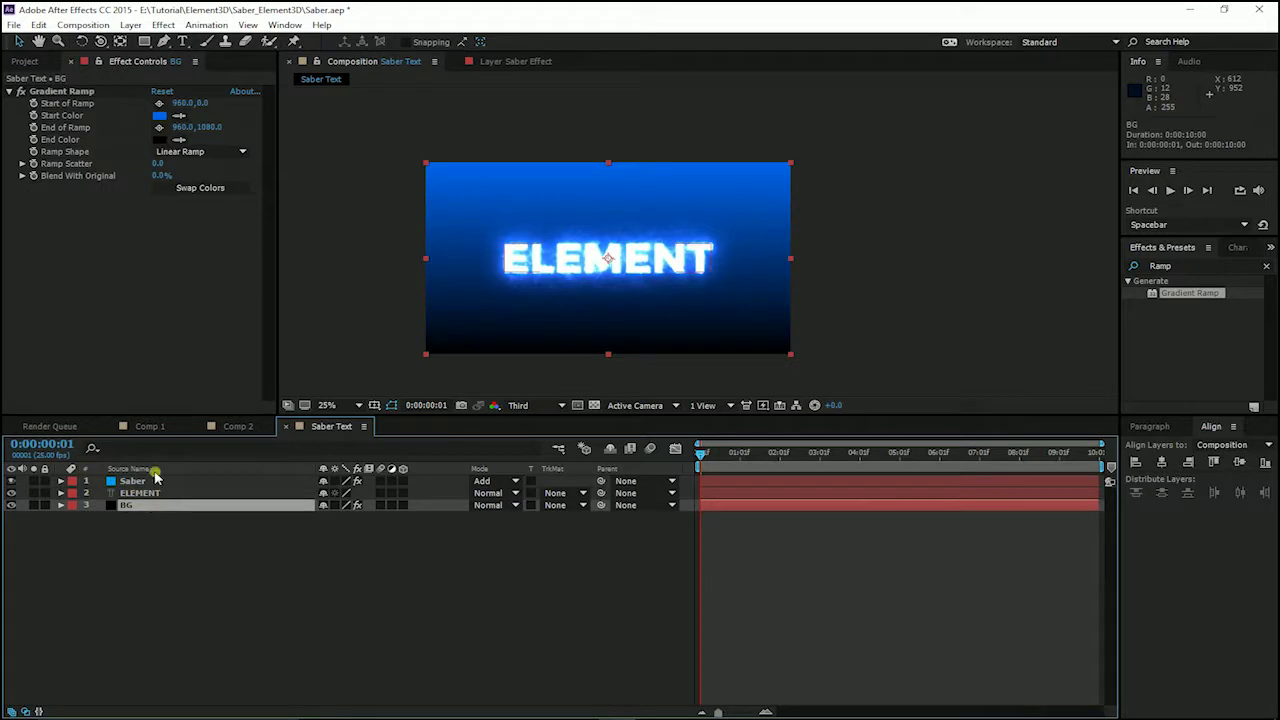
click(193, 152)
click(225, 181)
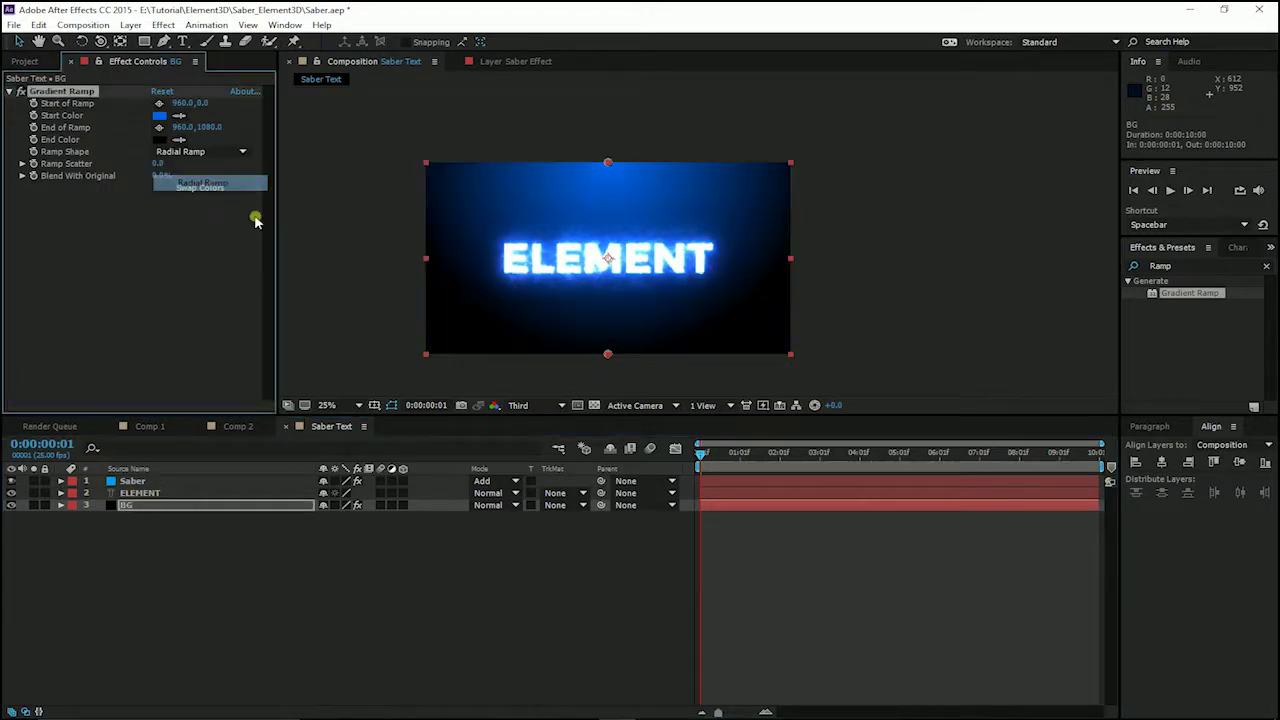
drag(612, 163, 686, 138)
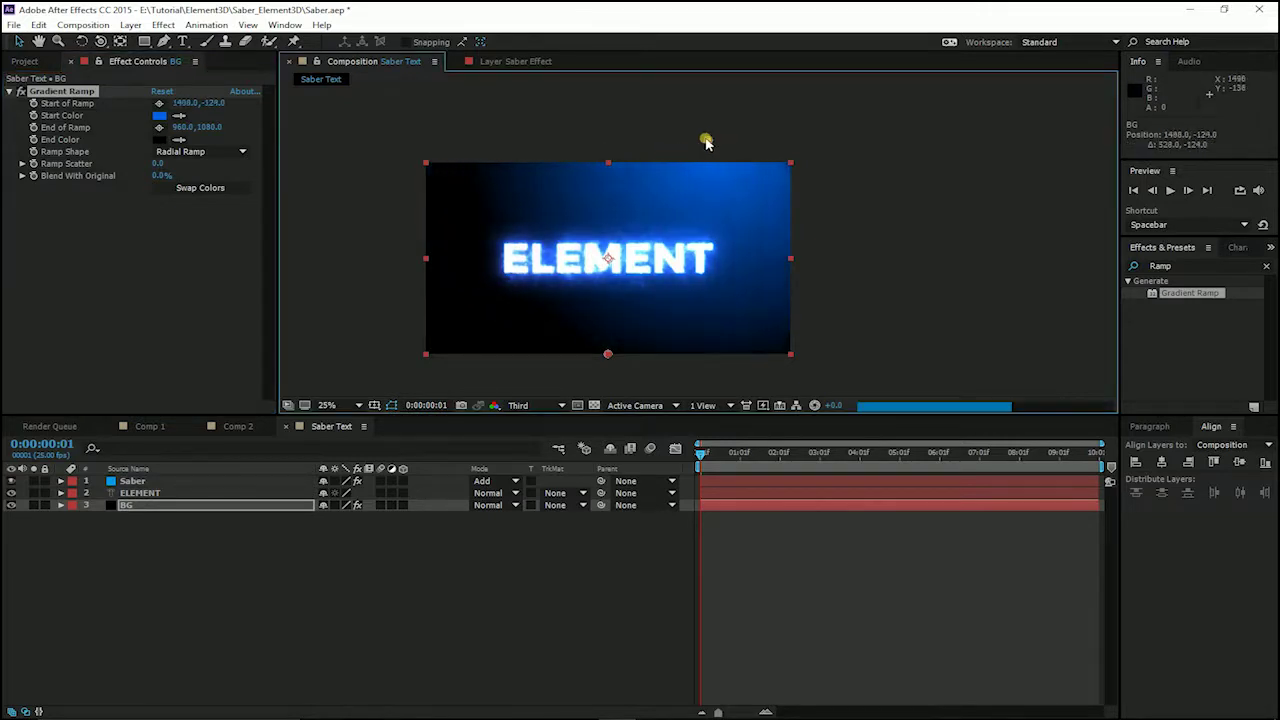
drag(607, 354, 451, 340)
drag(686, 138, 779, 22)
click(857, 157)
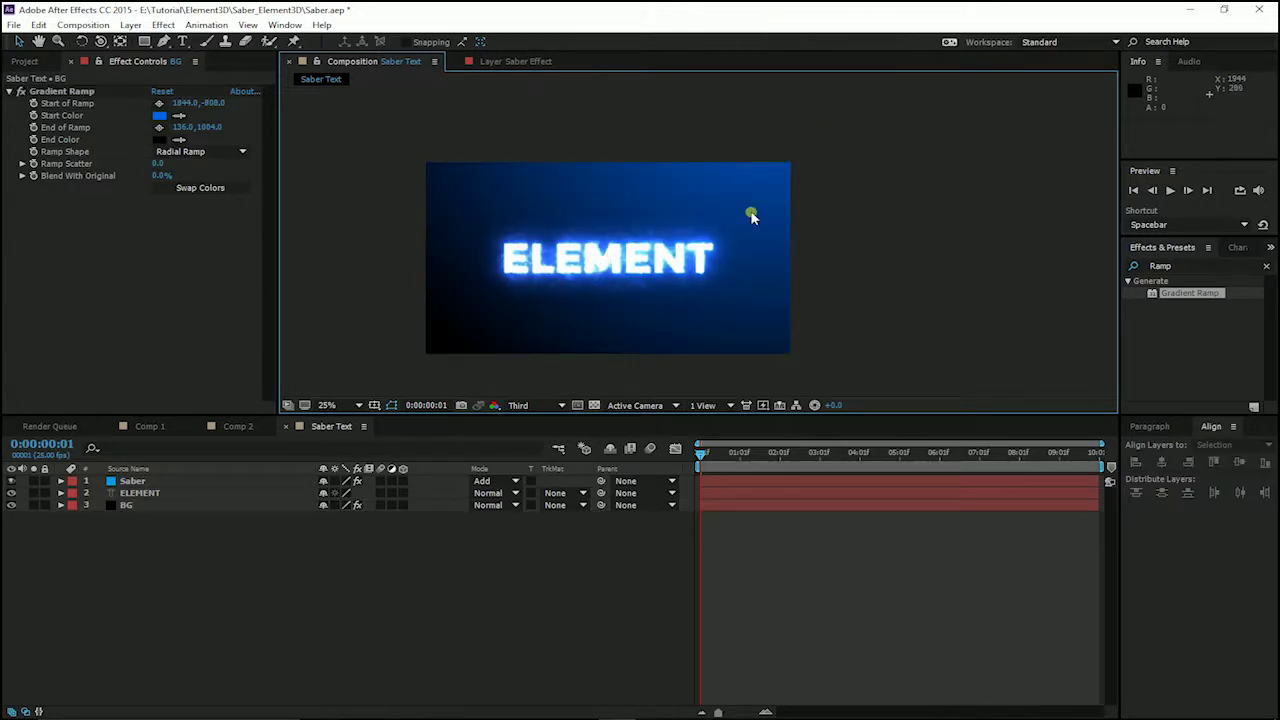
drag(737, 466, 666, 455)
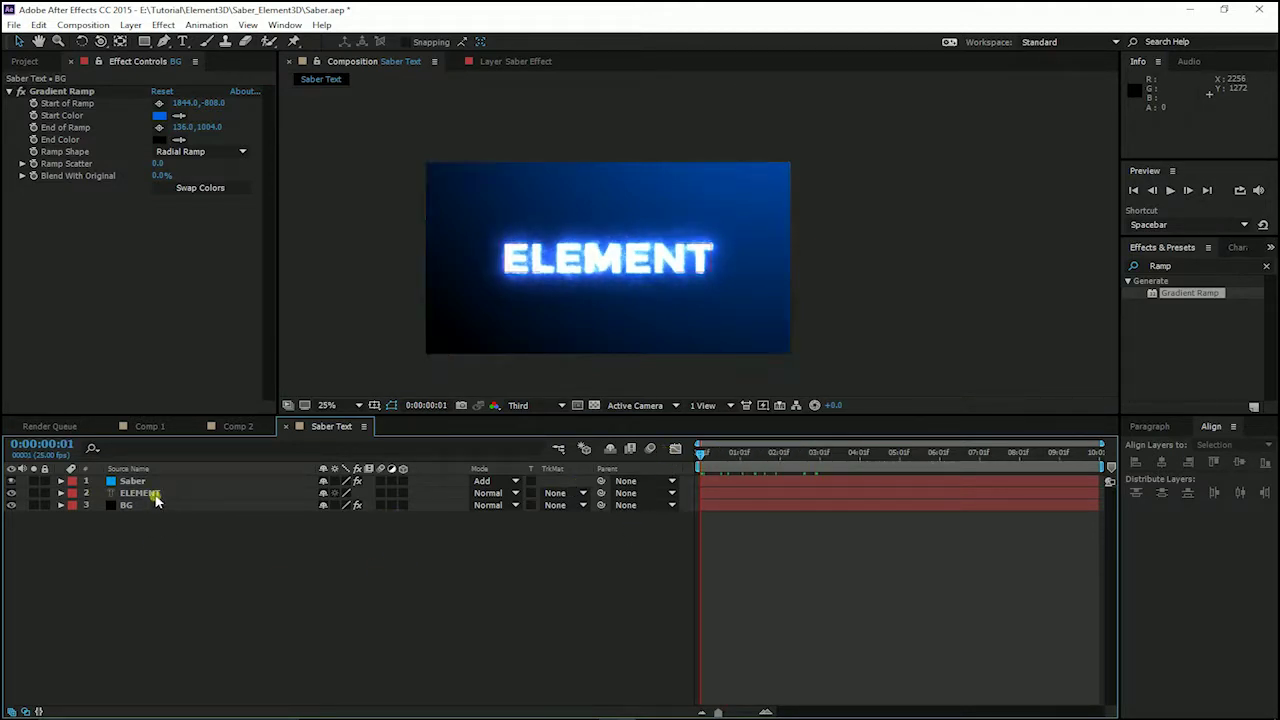
Step: Turn off the ELEMENT layer's visibility and preview the outline-only blue glow
click(155, 497)
click(11, 494)
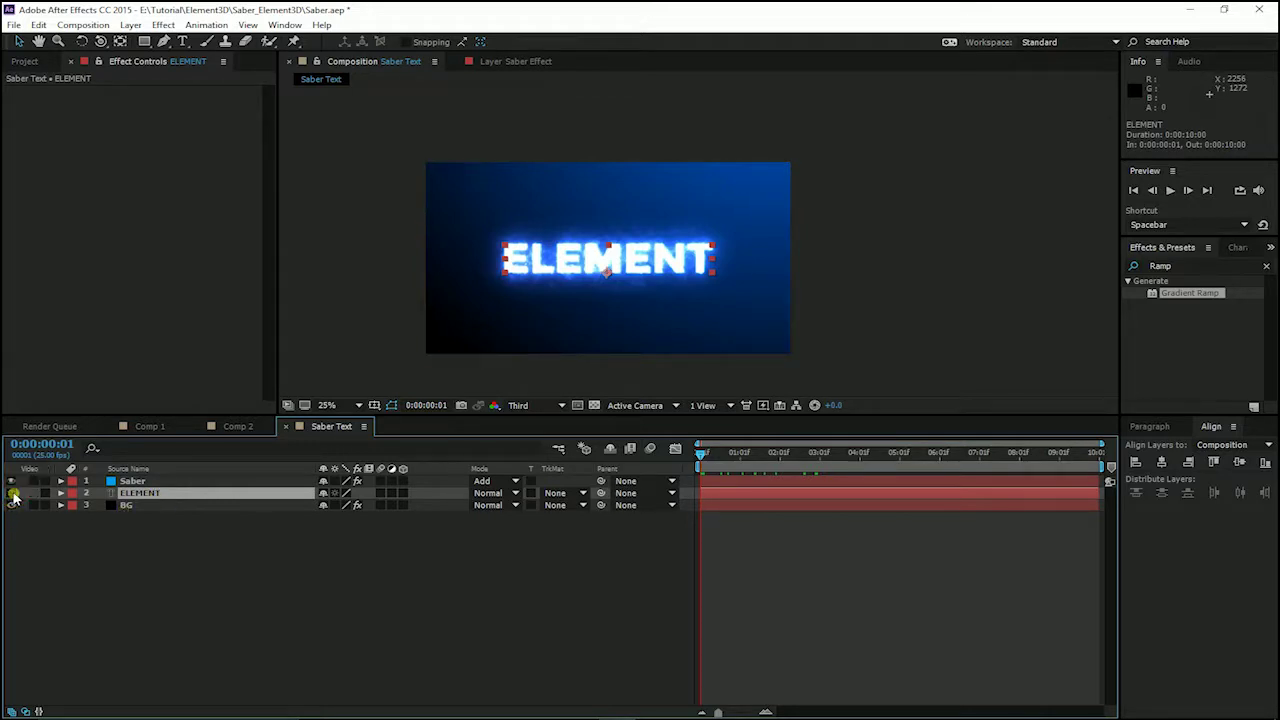
click(703, 562)
key(space)
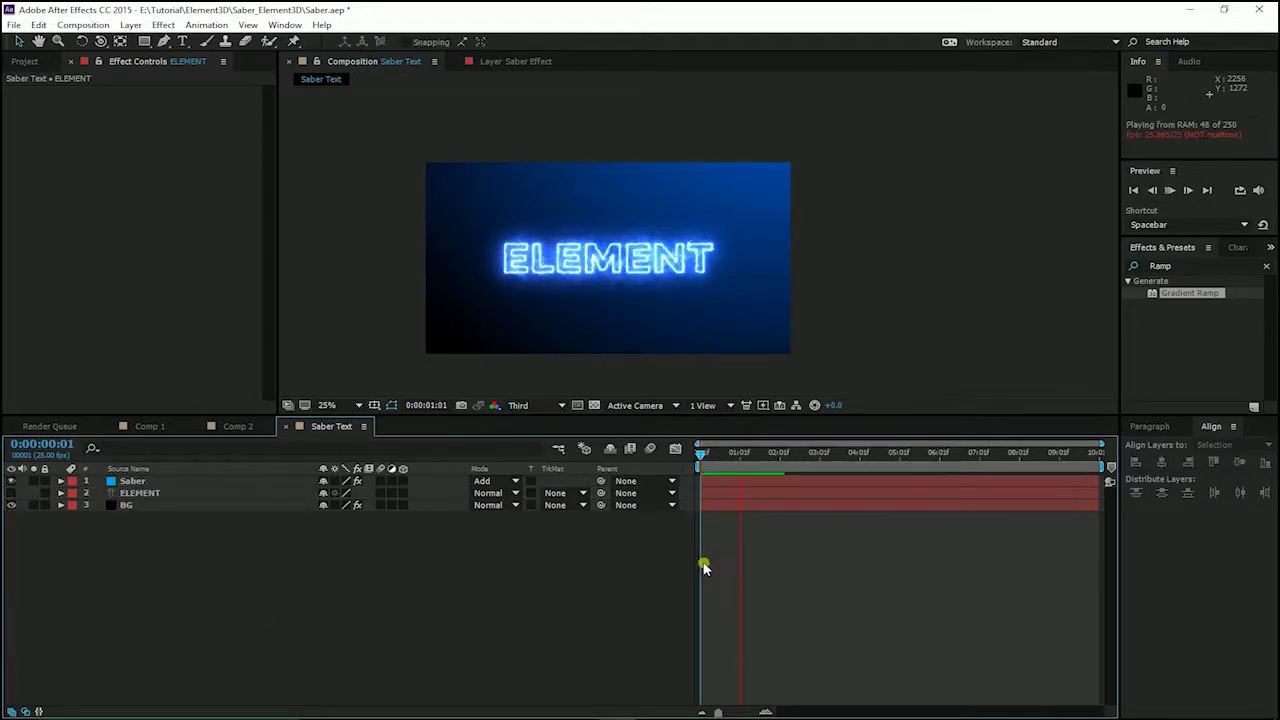
click(521, 563)
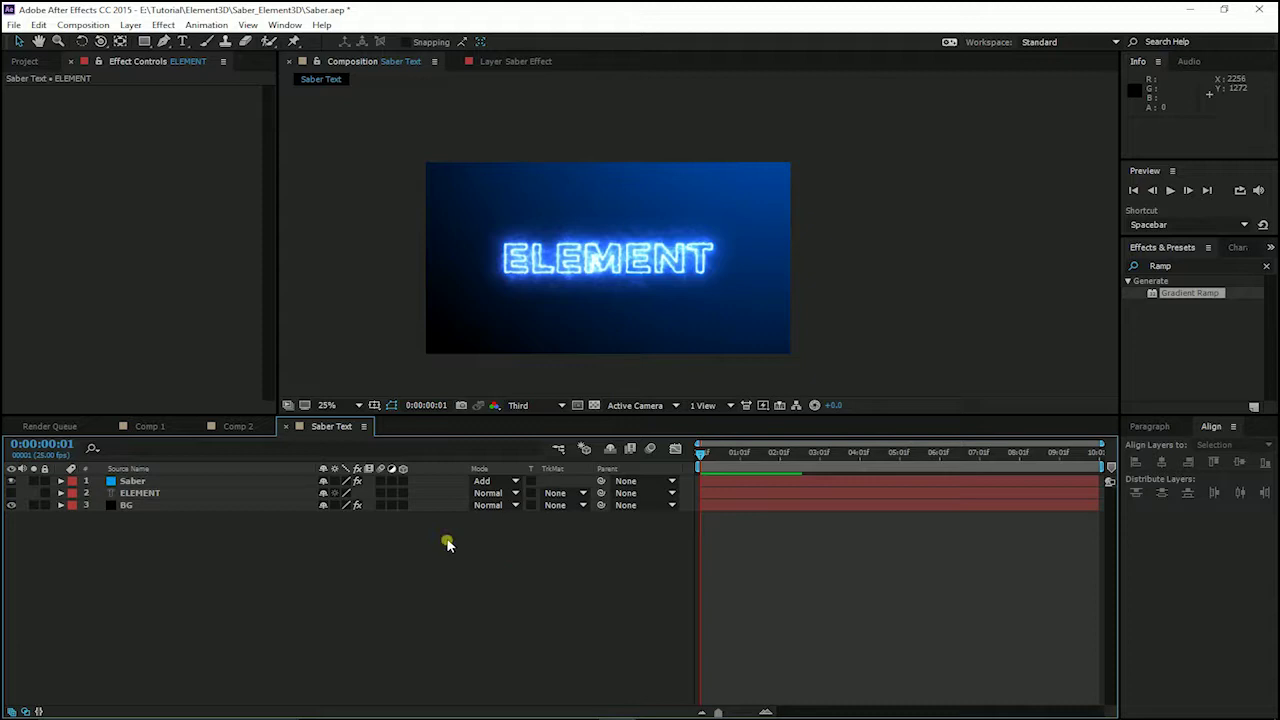
click(143, 494)
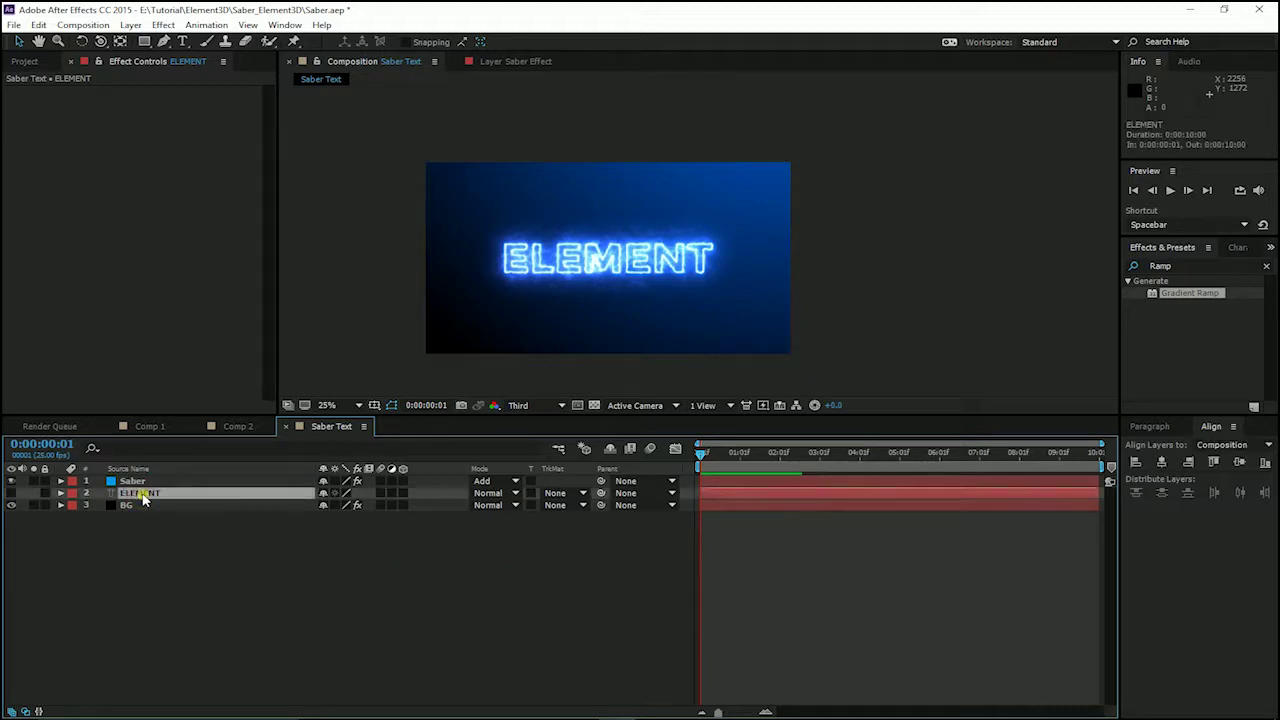
click(168, 549)
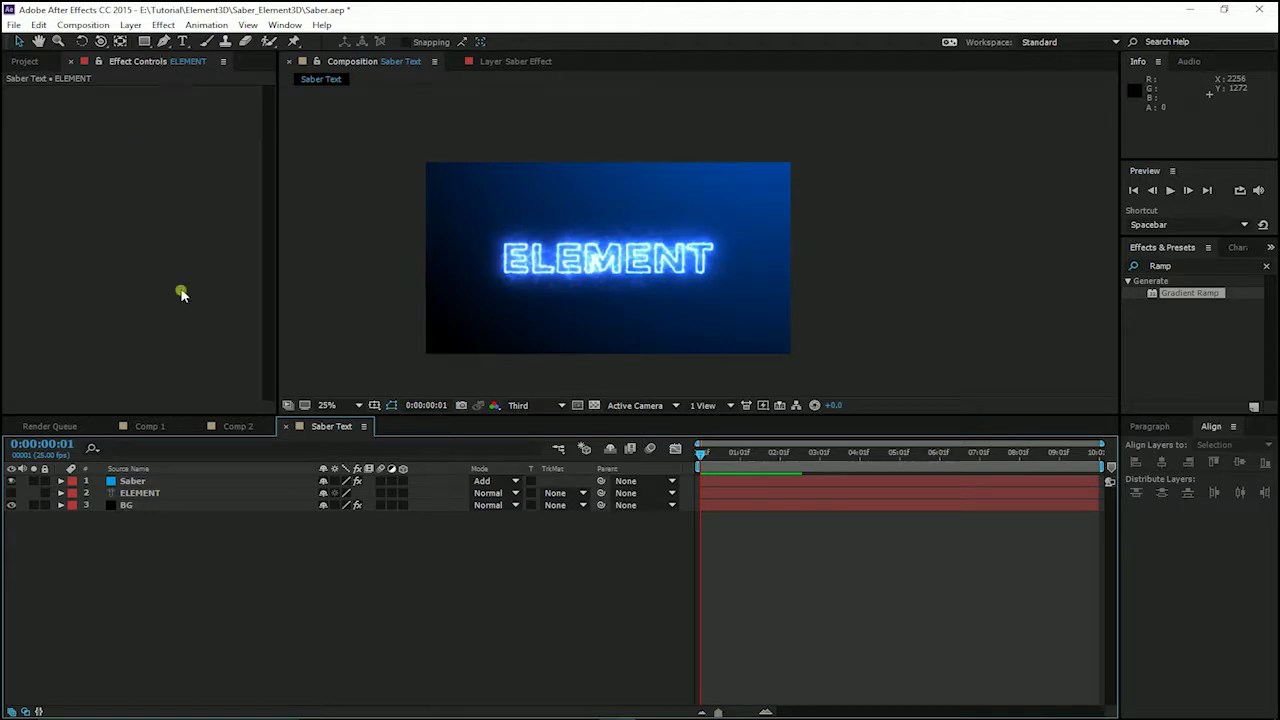
Step: Create a new black solid layer named Element
click(131, 24)
mouse_move(143, 40)
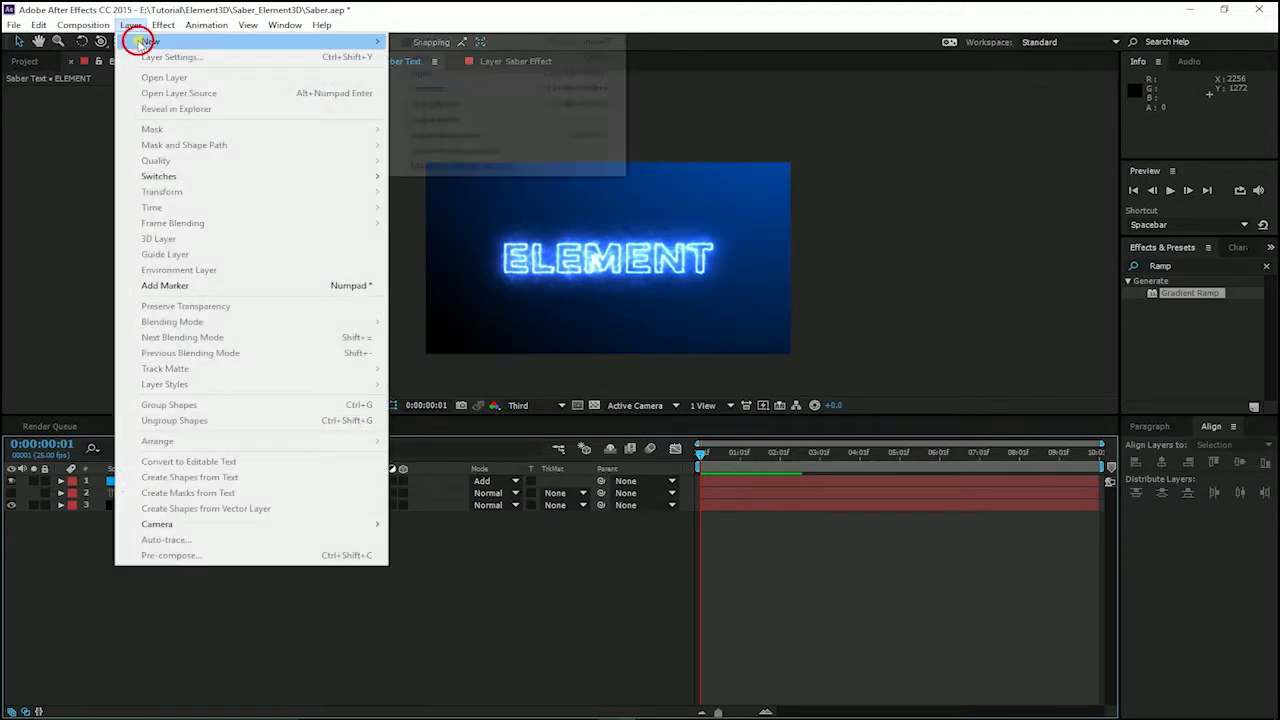
click(505, 49)
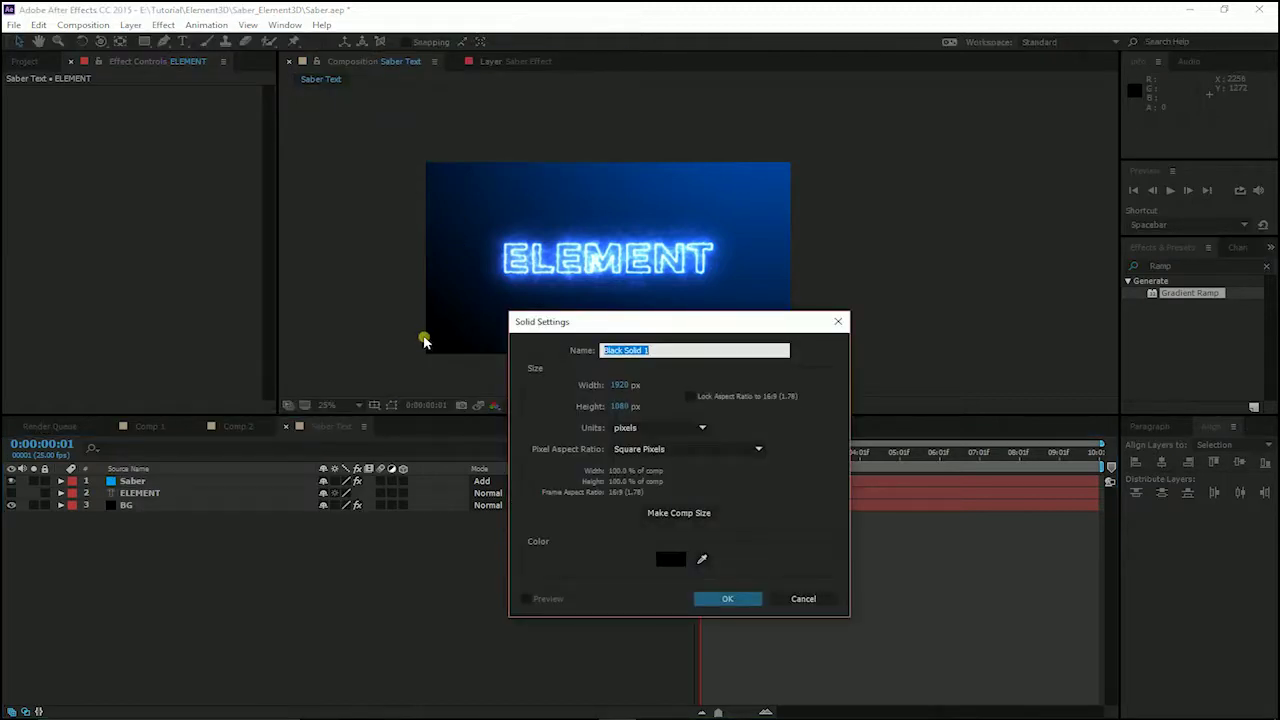
text(Element)
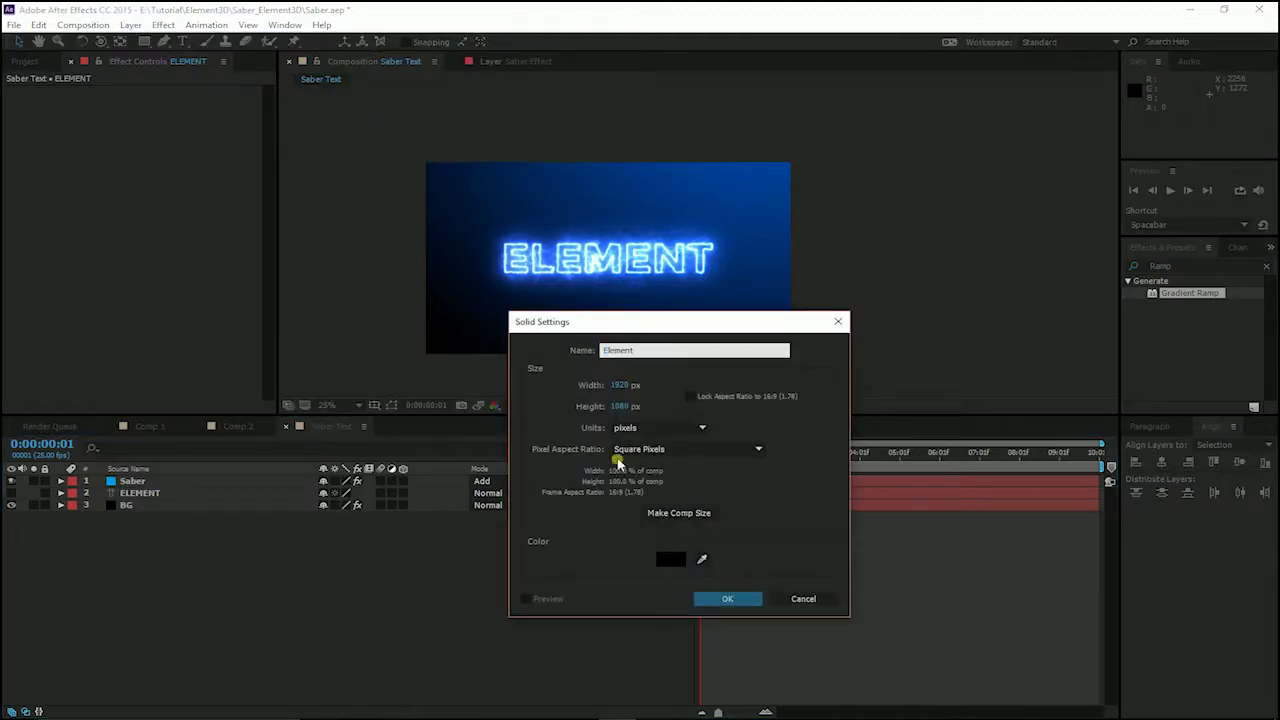
click(727, 598)
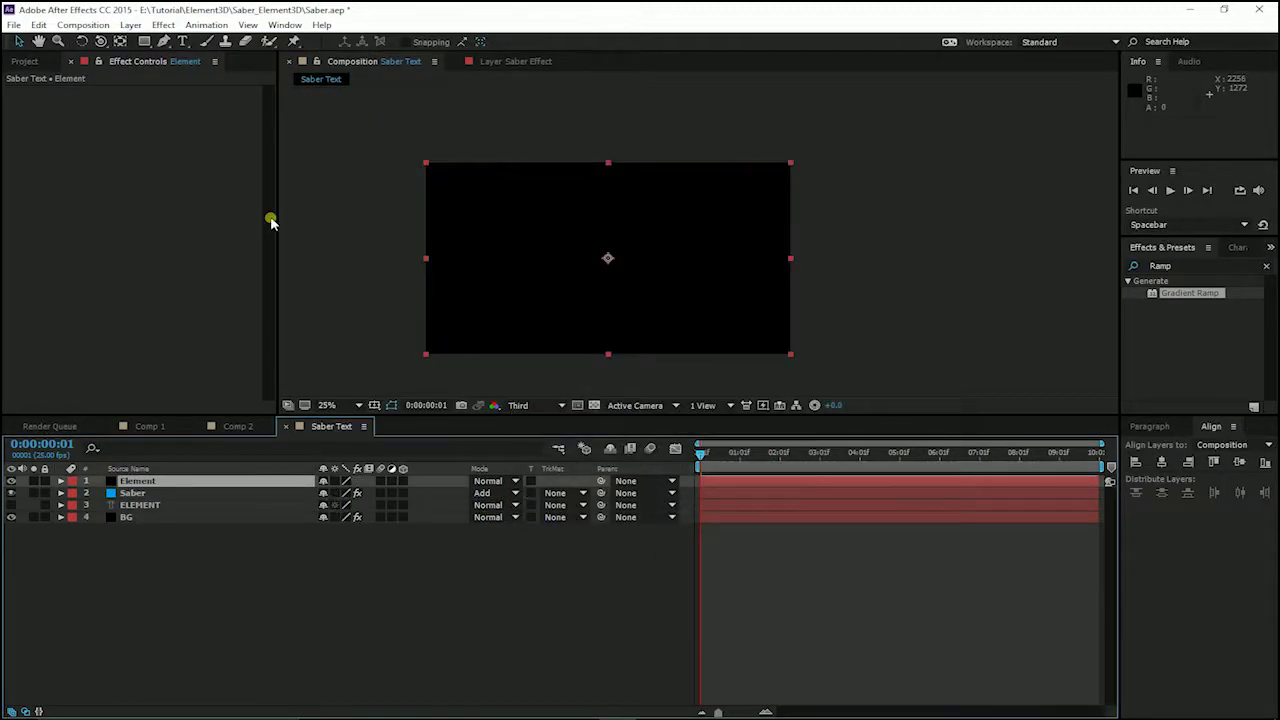
Step: Apply the Video Copilot Element 3D effect to the Element solid
click(163, 24)
mouse_move(260, 514)
click(386, 512)
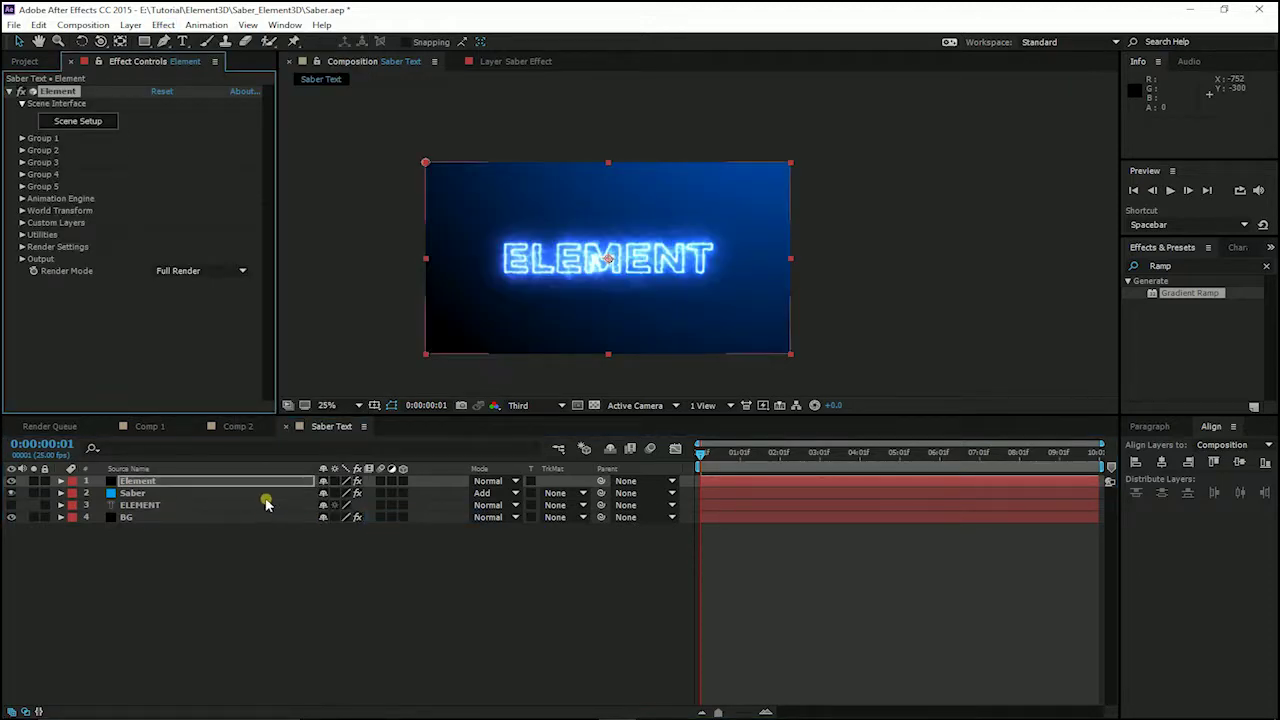
Step: Set the Element effect's Path Layer 1 to 3. ELEMENT and open Scene Setup
click(158, 482)
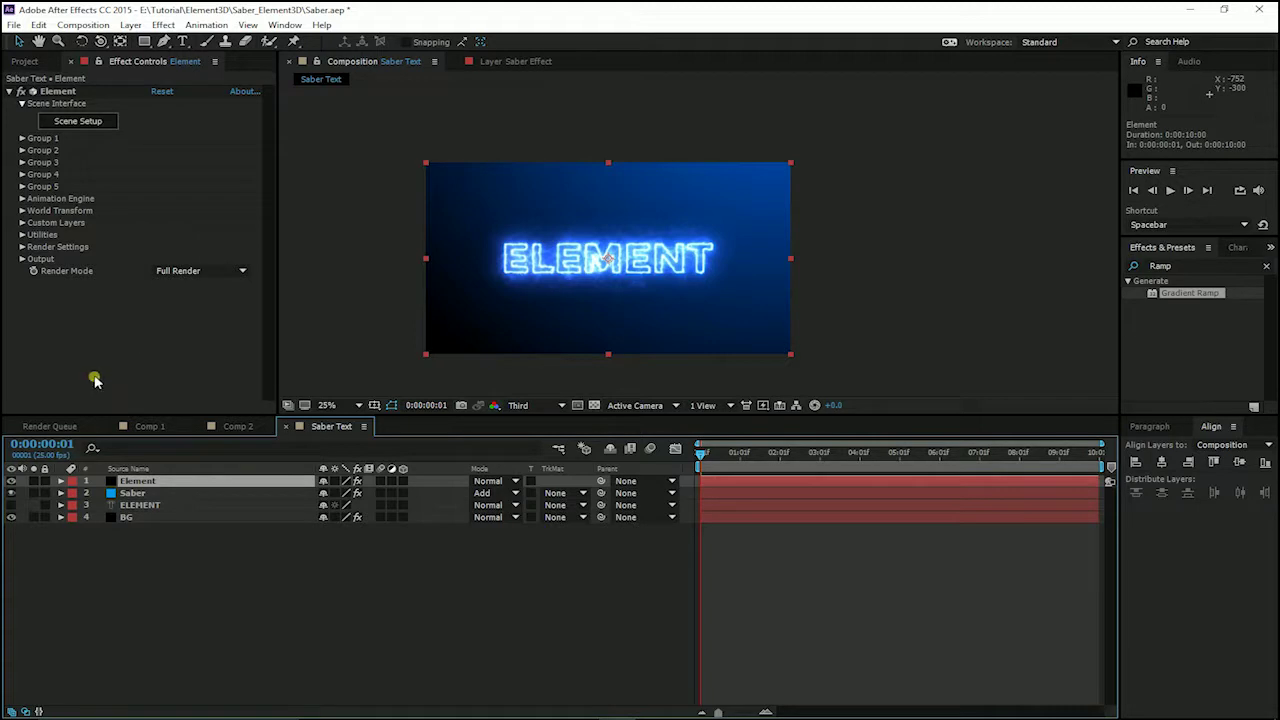
click(23, 222)
click(200, 237)
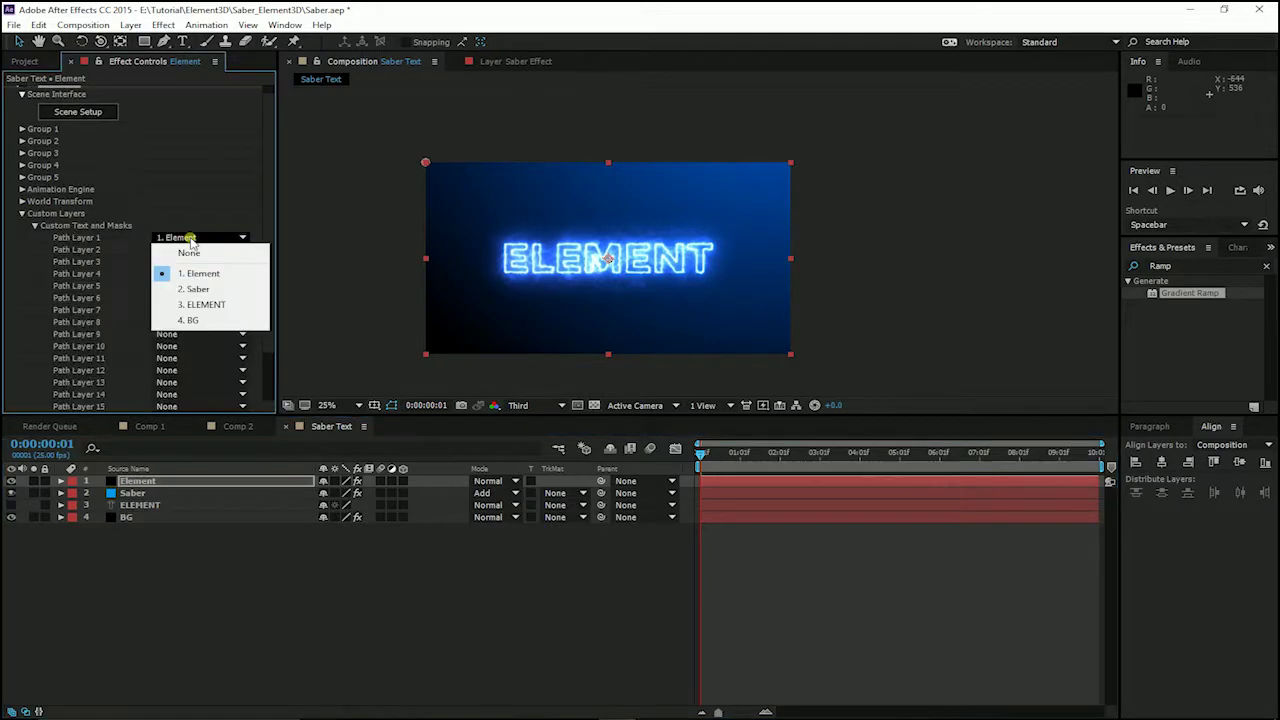
click(212, 306)
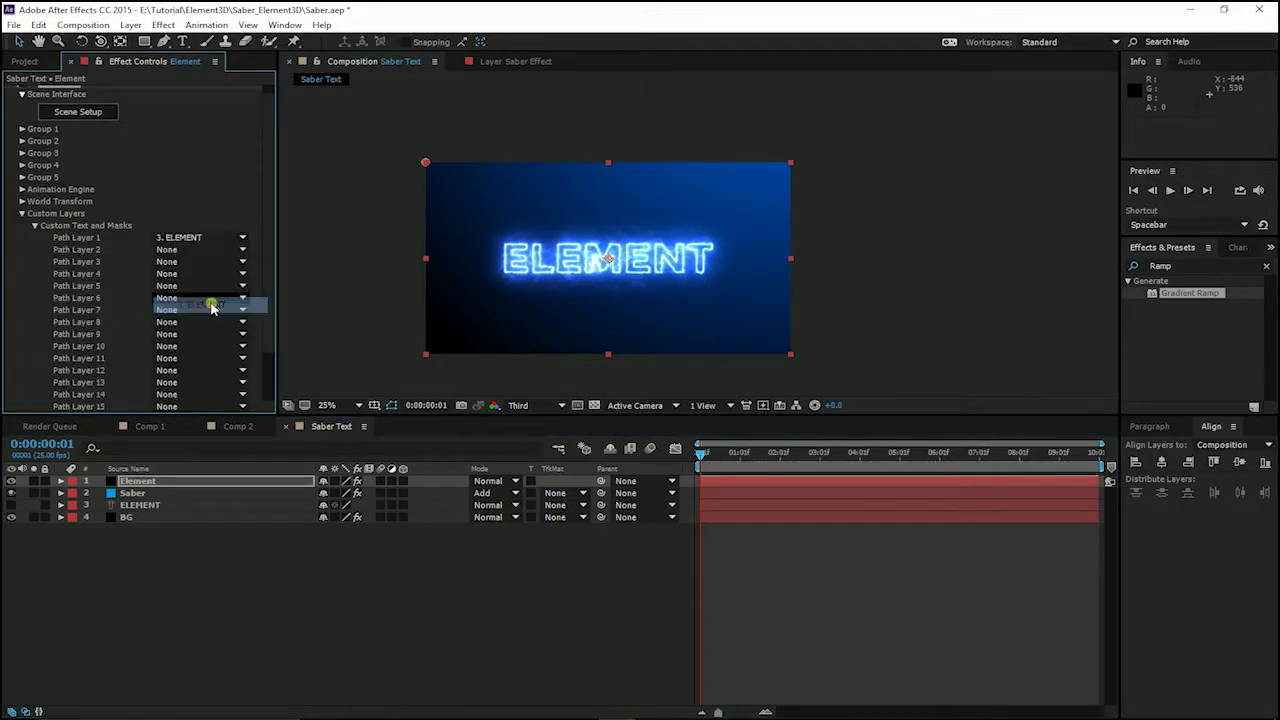
click(193, 239)
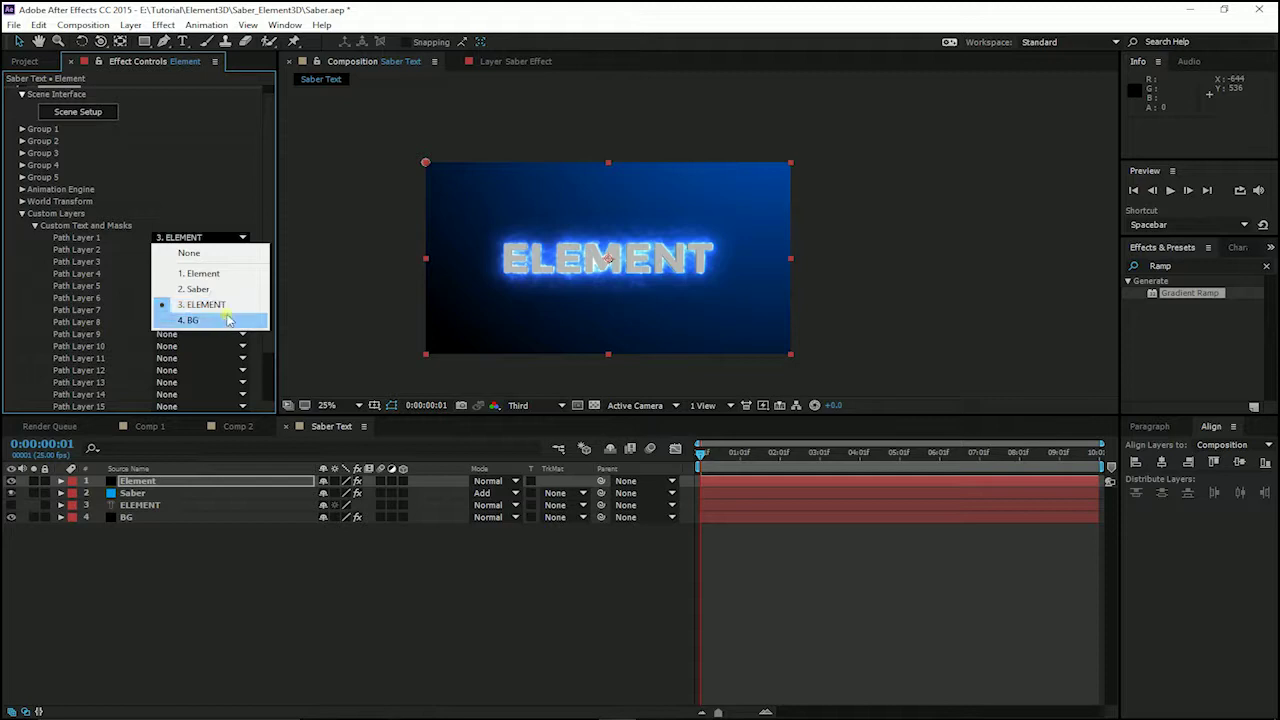
click(195, 478)
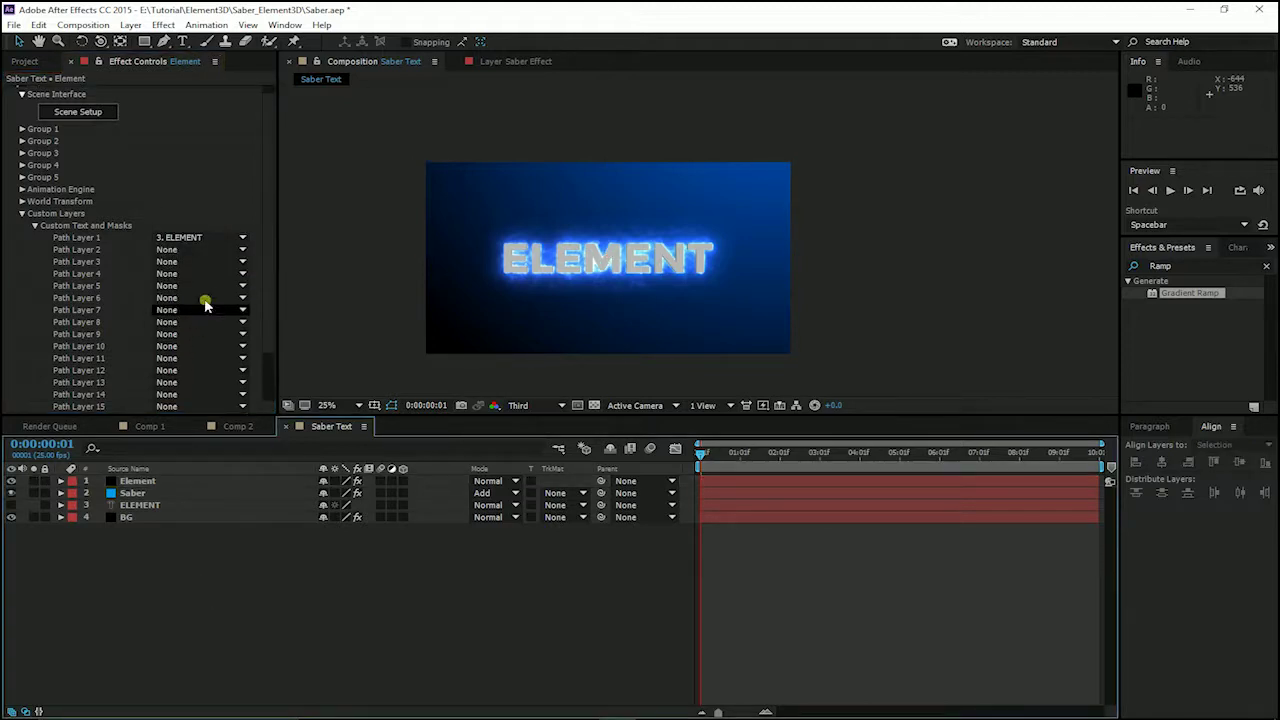
click(78, 112)
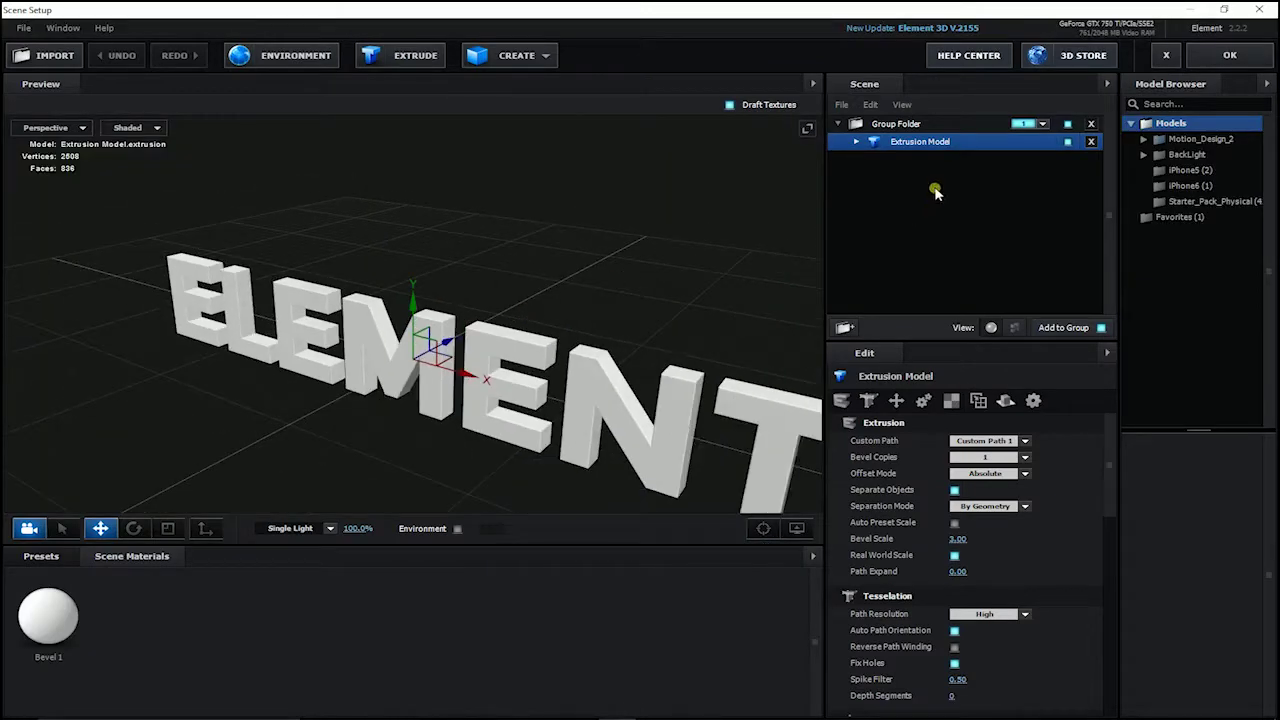
Step: Select the letters' Bevel 1 and increase Extrude to 2.15
click(856, 141)
click(905, 160)
drag(960, 443, 1057, 446)
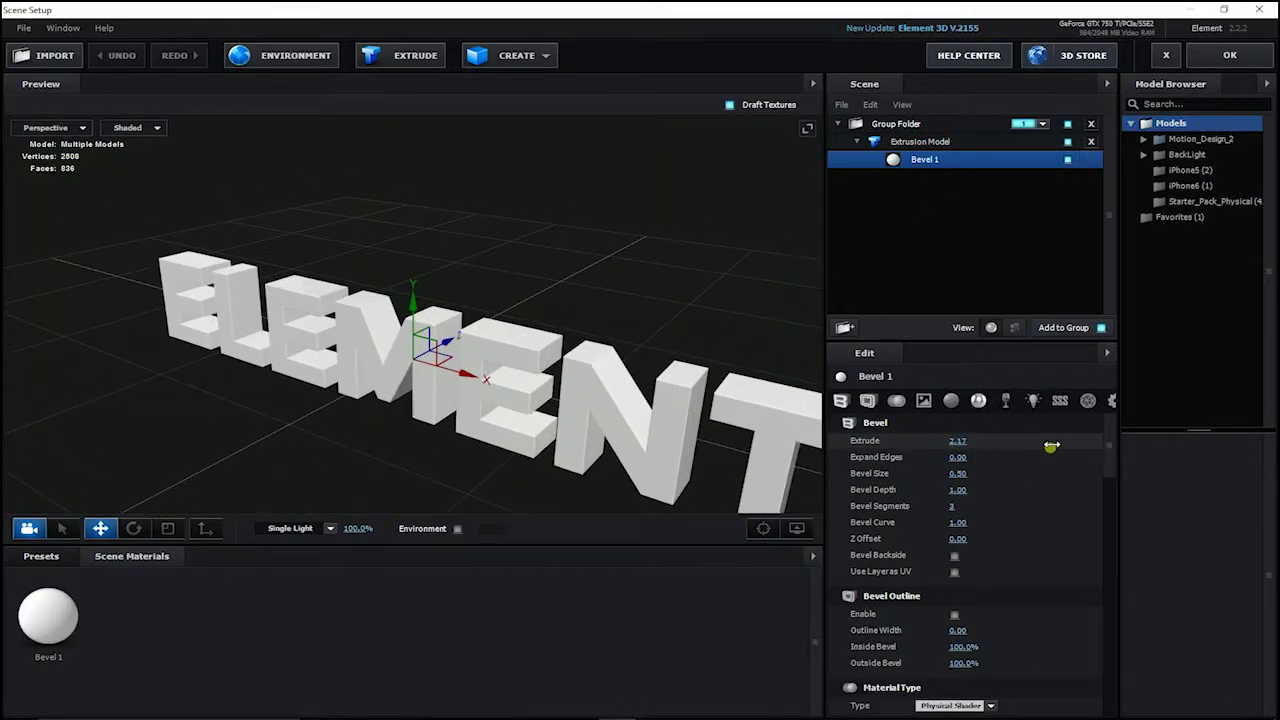
Step: Apply the Physical Black_Gloss material to Bevel 1, inspect the preview, and confirm the scene
click(41, 556)
click(76, 637)
drag(191, 625, 915, 160)
drag(575, 204, 629, 246)
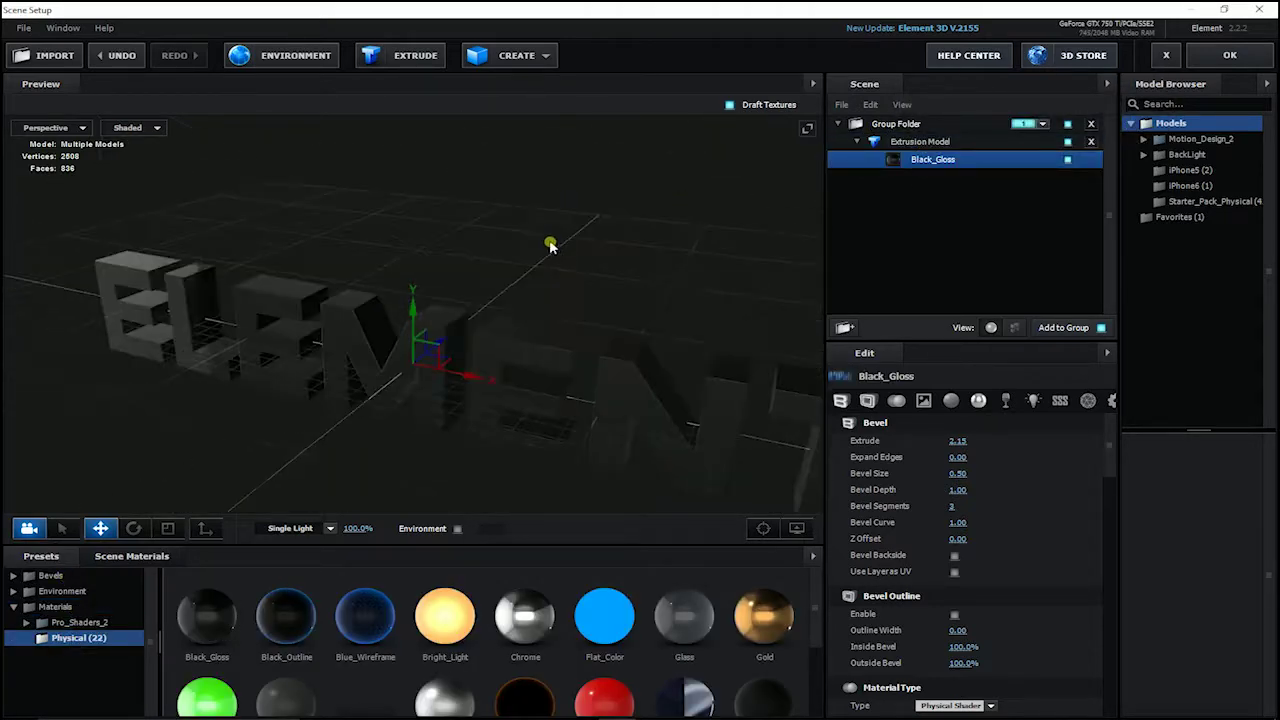
click(1229, 55)
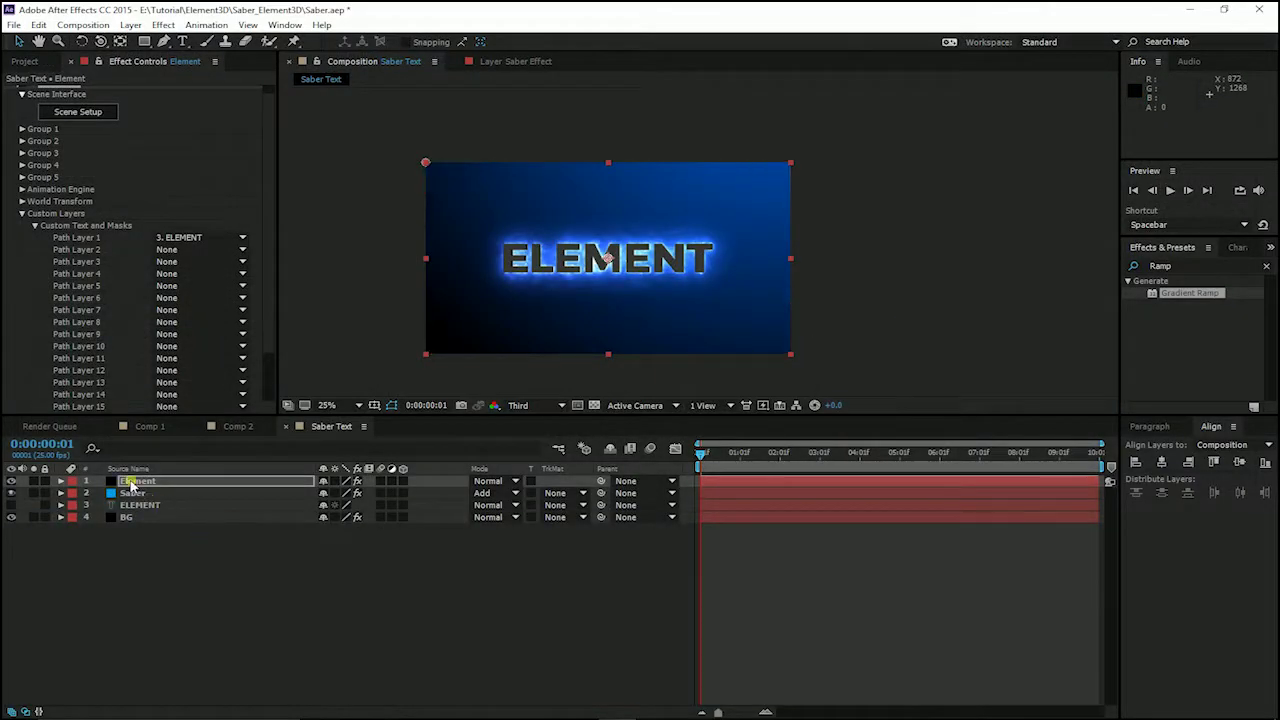
Step: Move the Element layer below the Saber layer and start a preview
drag(135, 482, 141, 525)
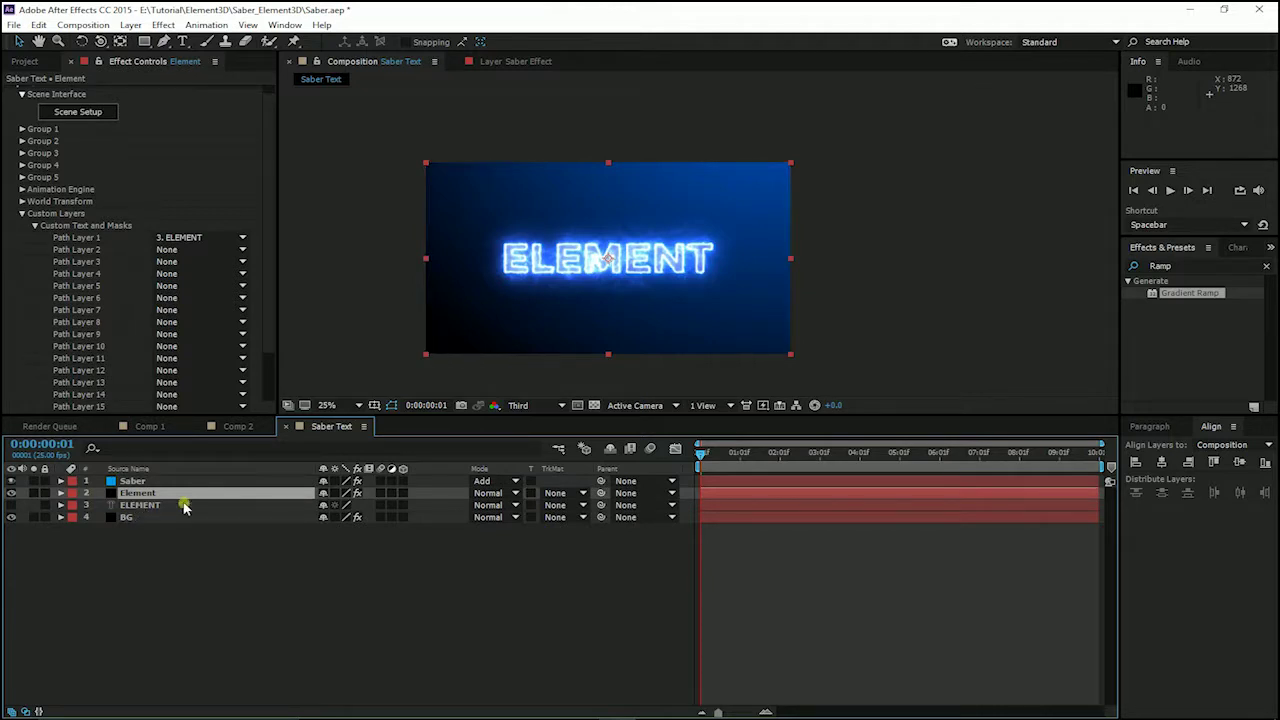
key(space)
click(371, 591)
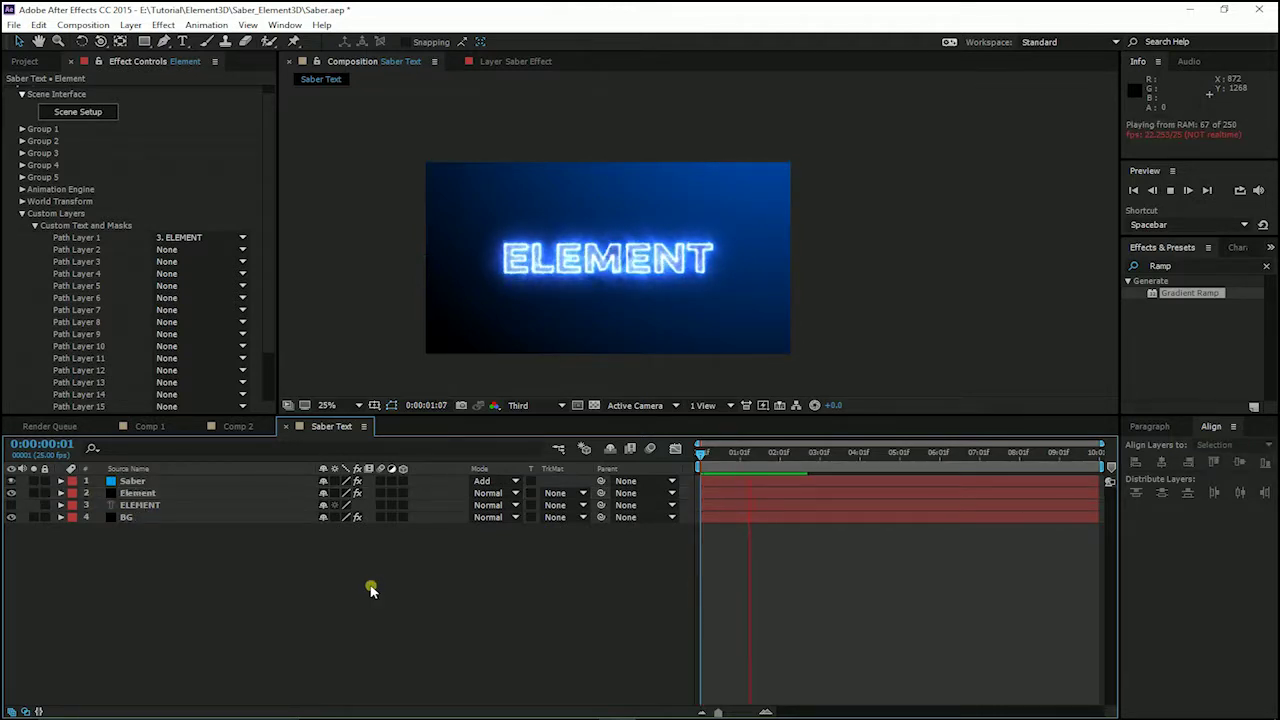
Step: Add a new 50mm Camera 1 layer and stop the preview
key(ctrl+alt+shift+c)
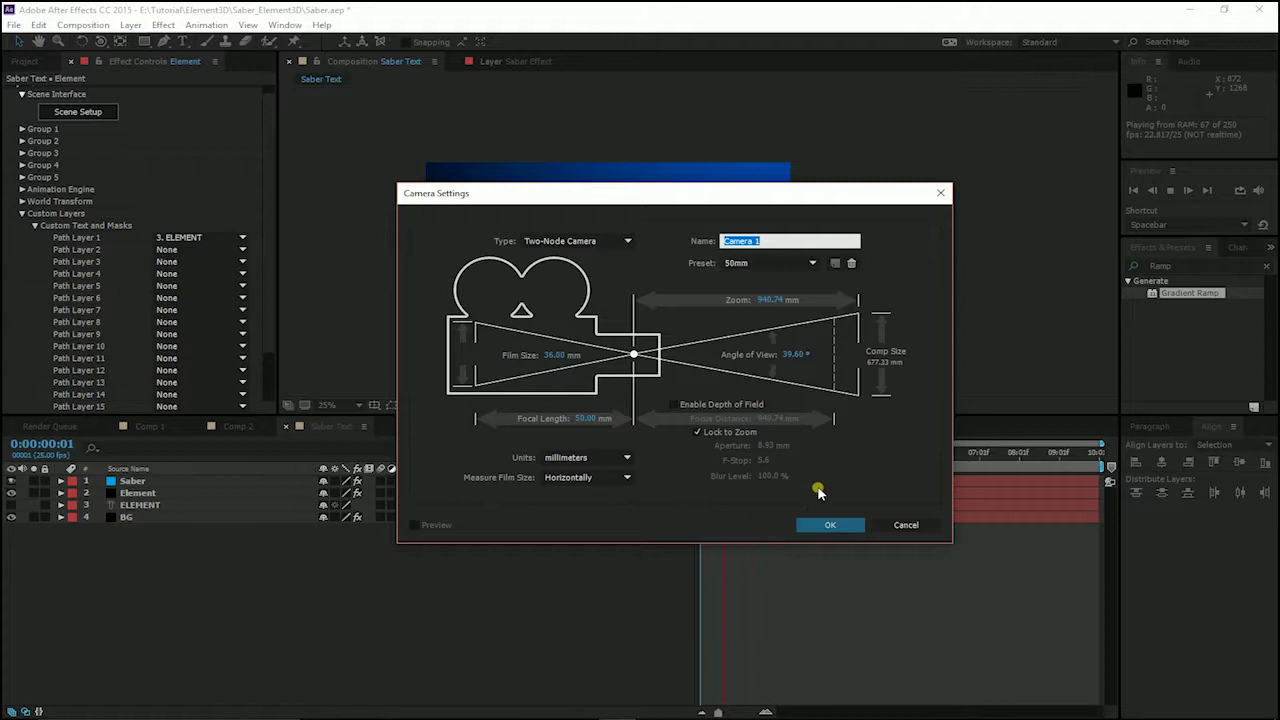
click(824, 524)
key(space)
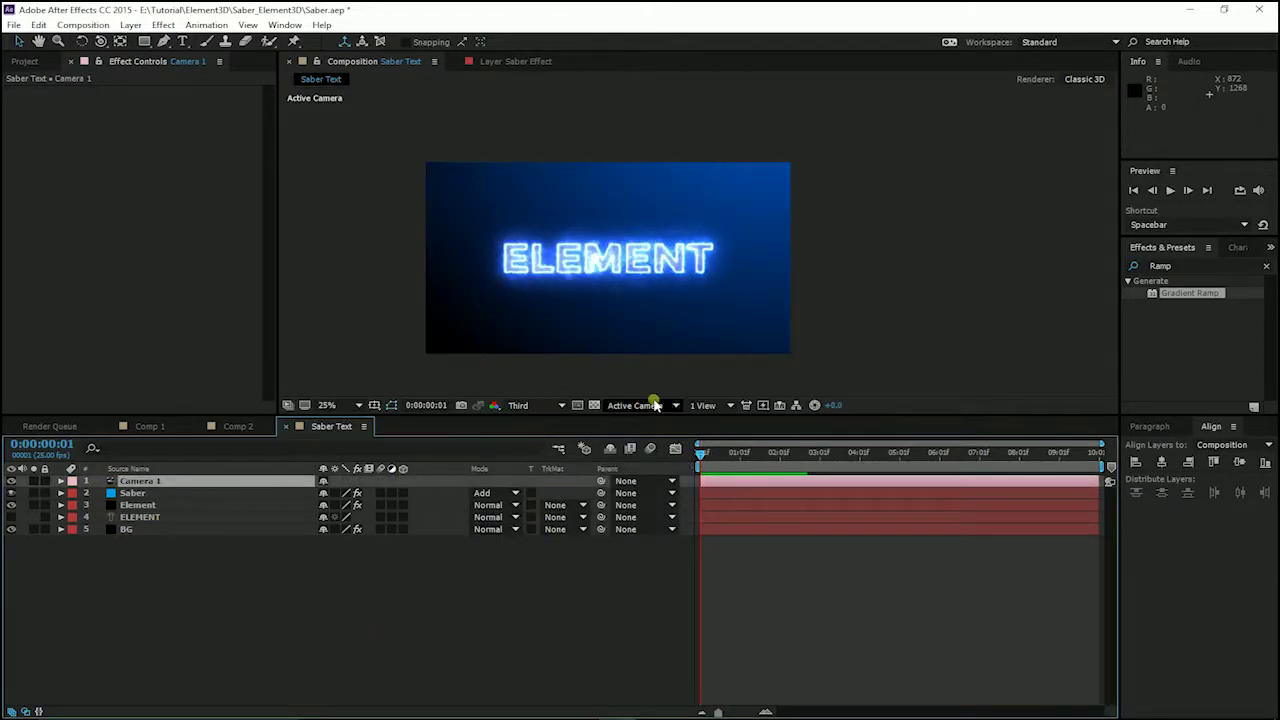
click(929, 288)
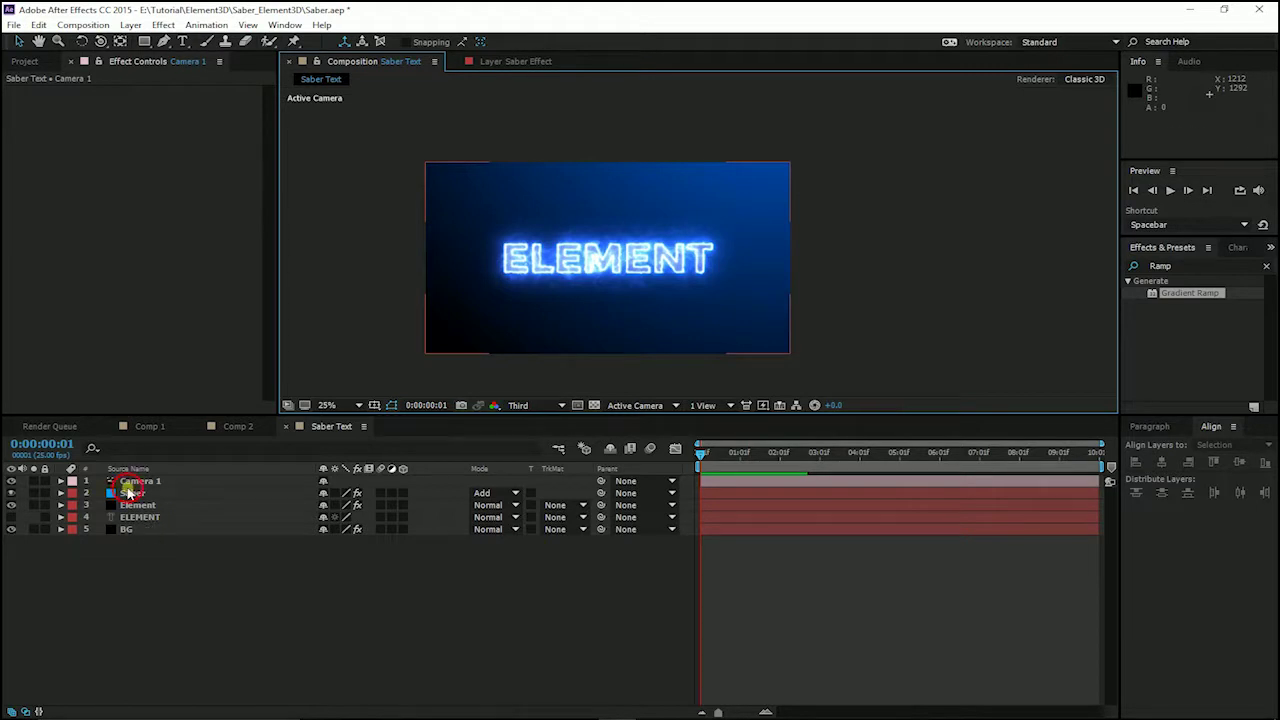
Step: Make the Saber layer 3D and orbit Camera 1 to tilt the glowing ELEMENT text
click(128, 493)
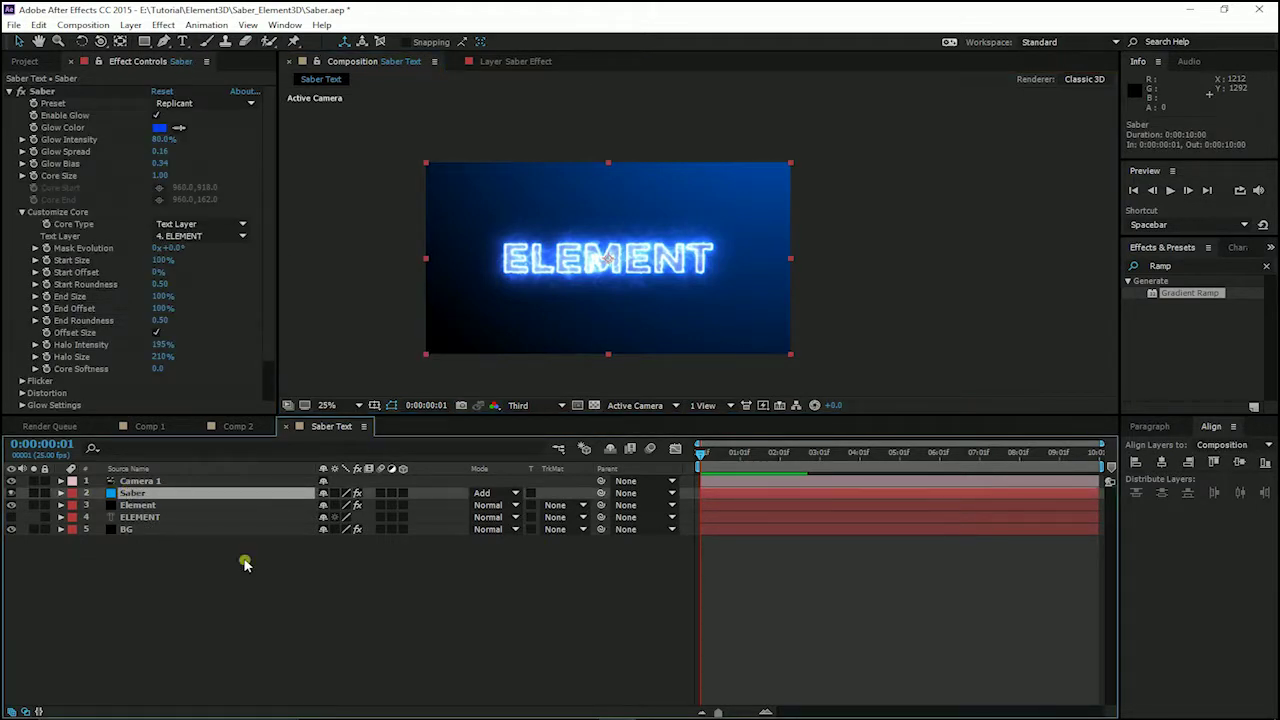
key(c)
drag(686, 294, 659, 291)
key(ctrl+z)
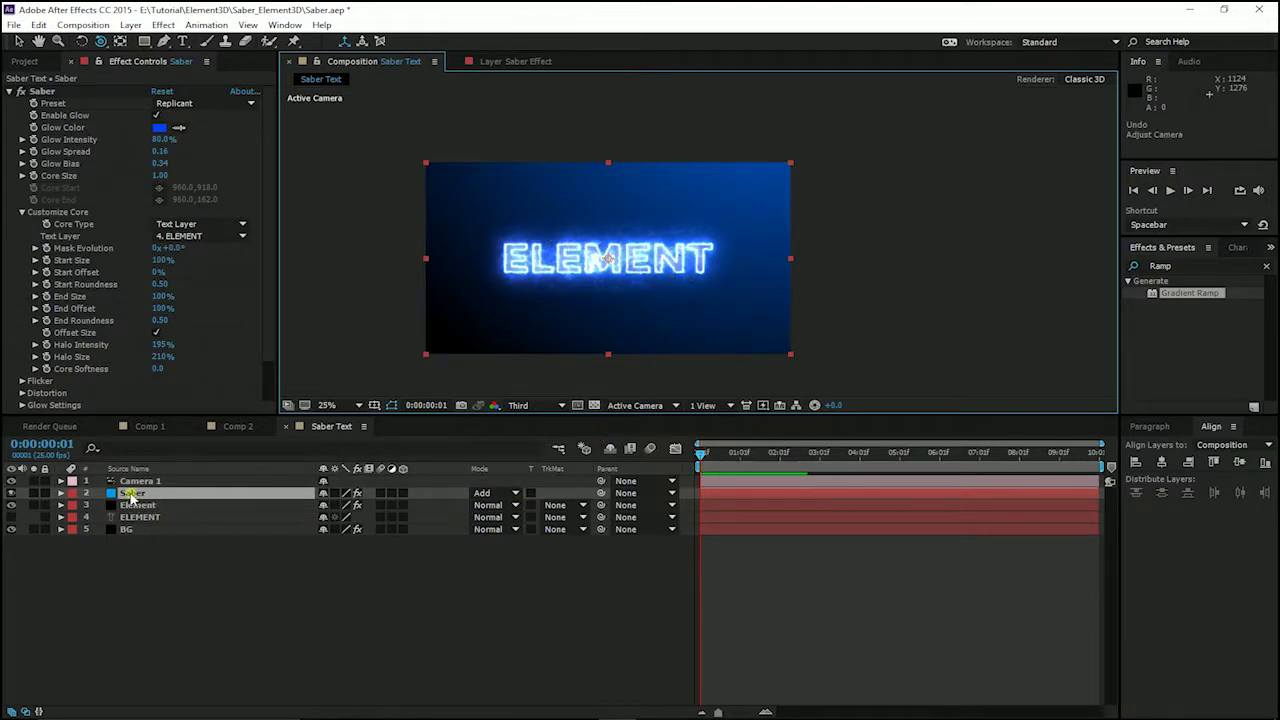
click(170, 496)
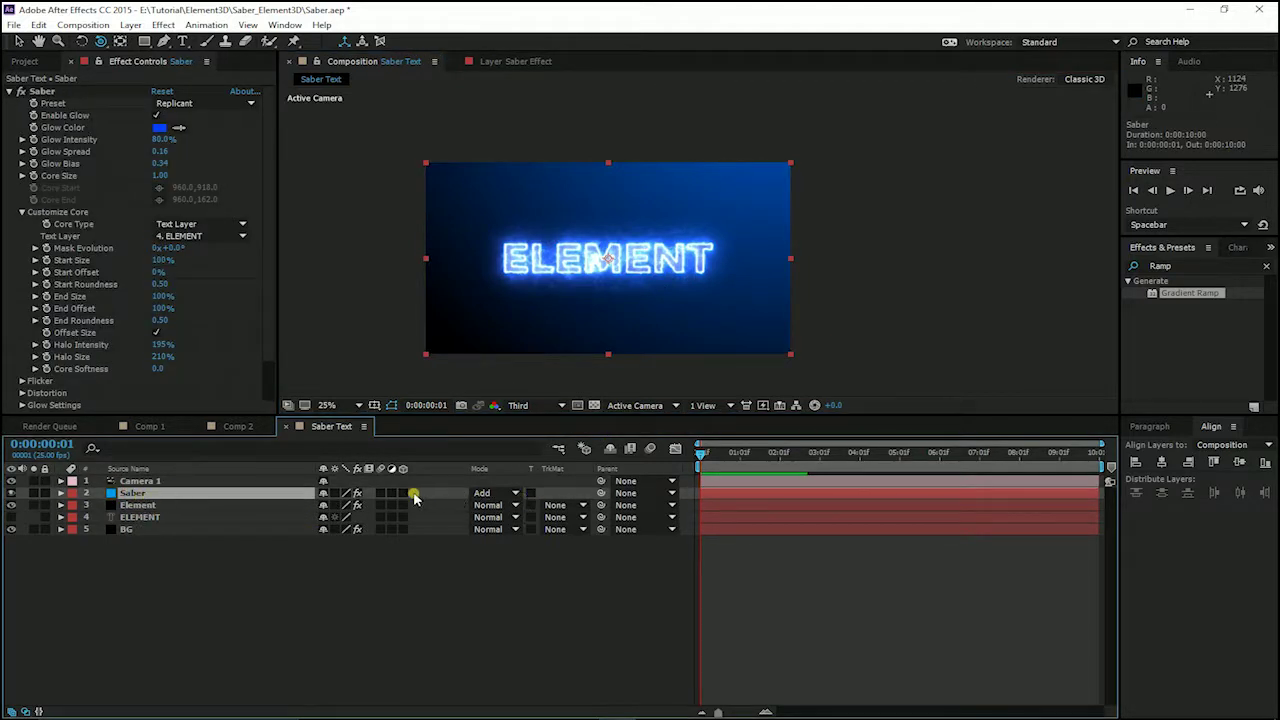
click(403, 494)
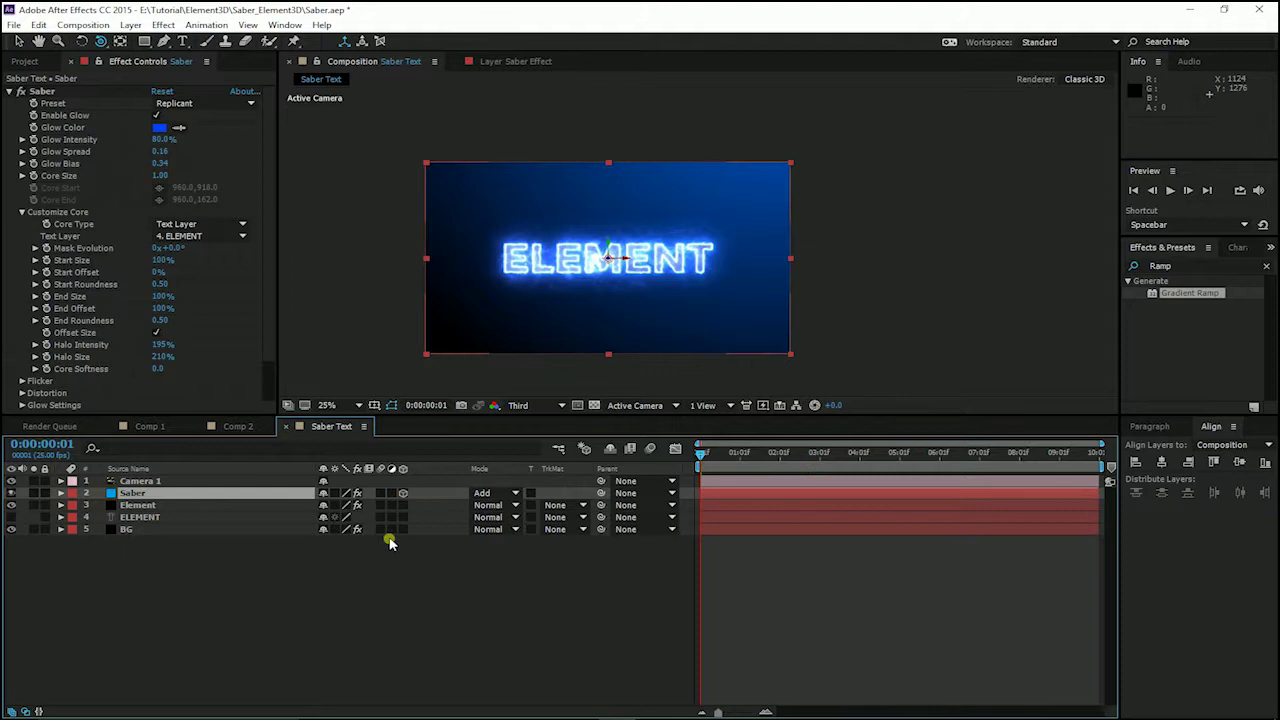
drag(714, 298, 689, 326)
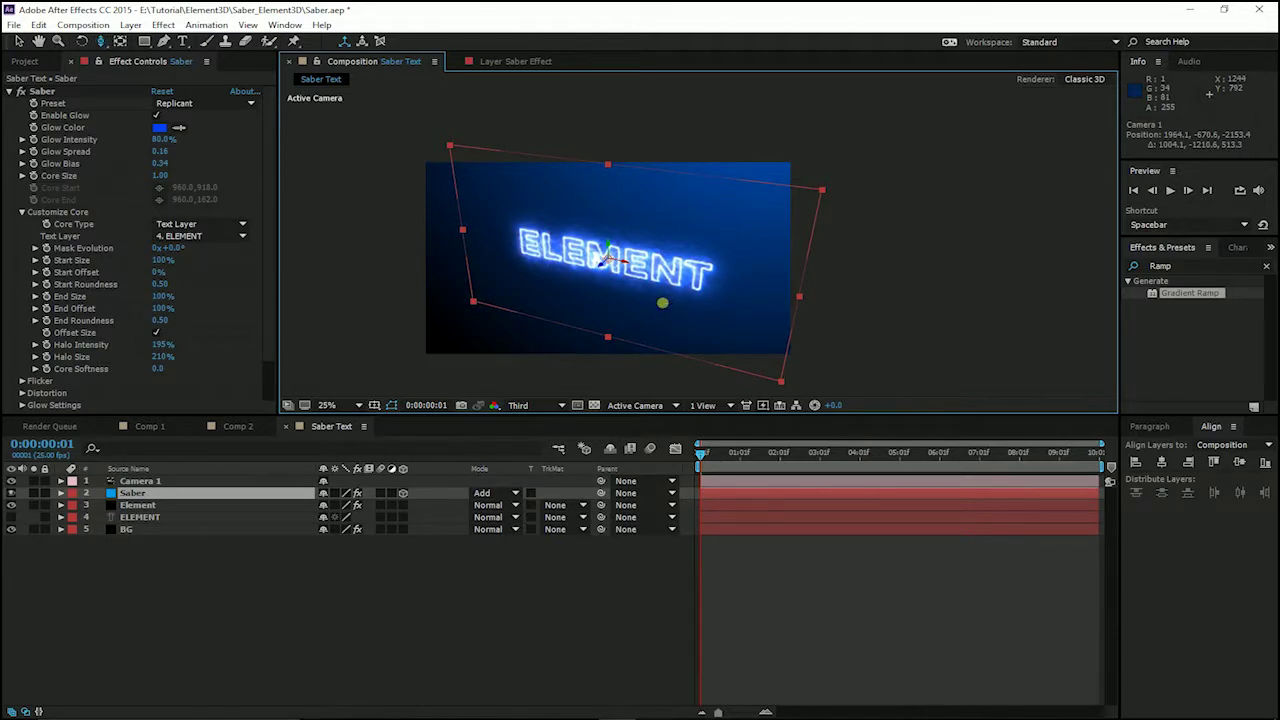
drag(662, 302, 682, 274)
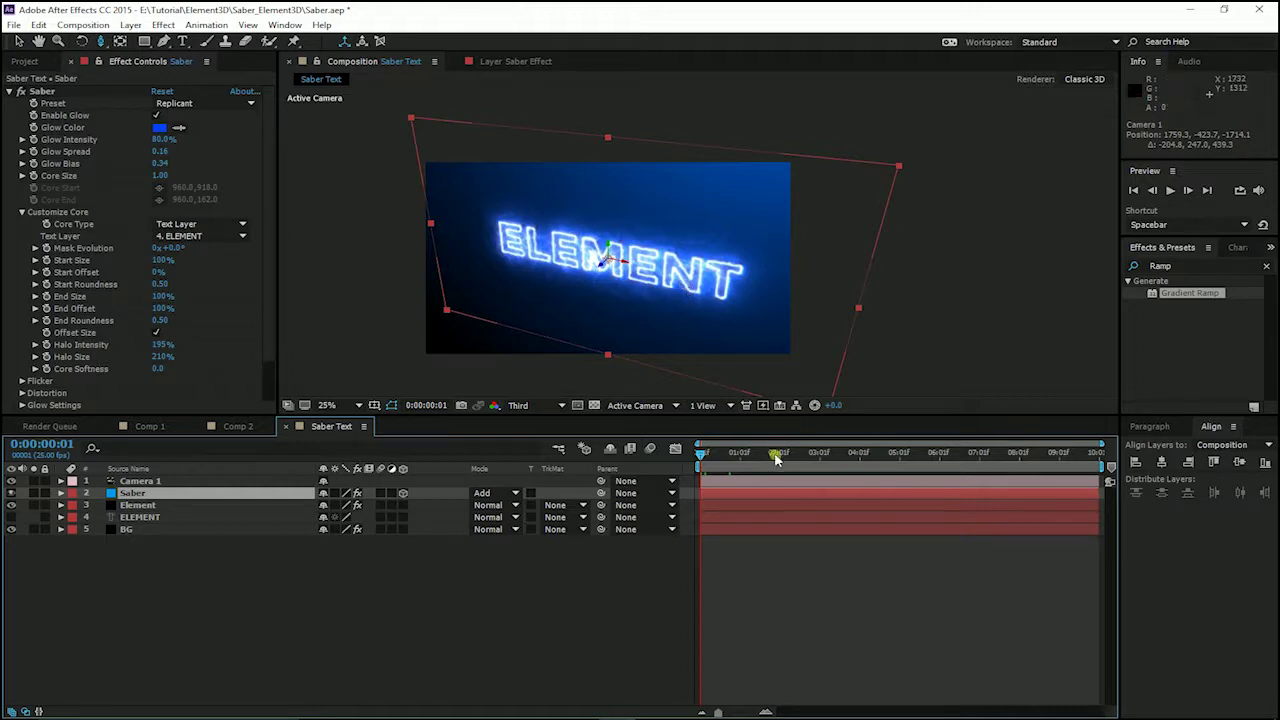
Step: Duplicate the Saber layer and hide the upper copy, keeping Third preview resolution
click(130, 494)
key(ctrl+d)
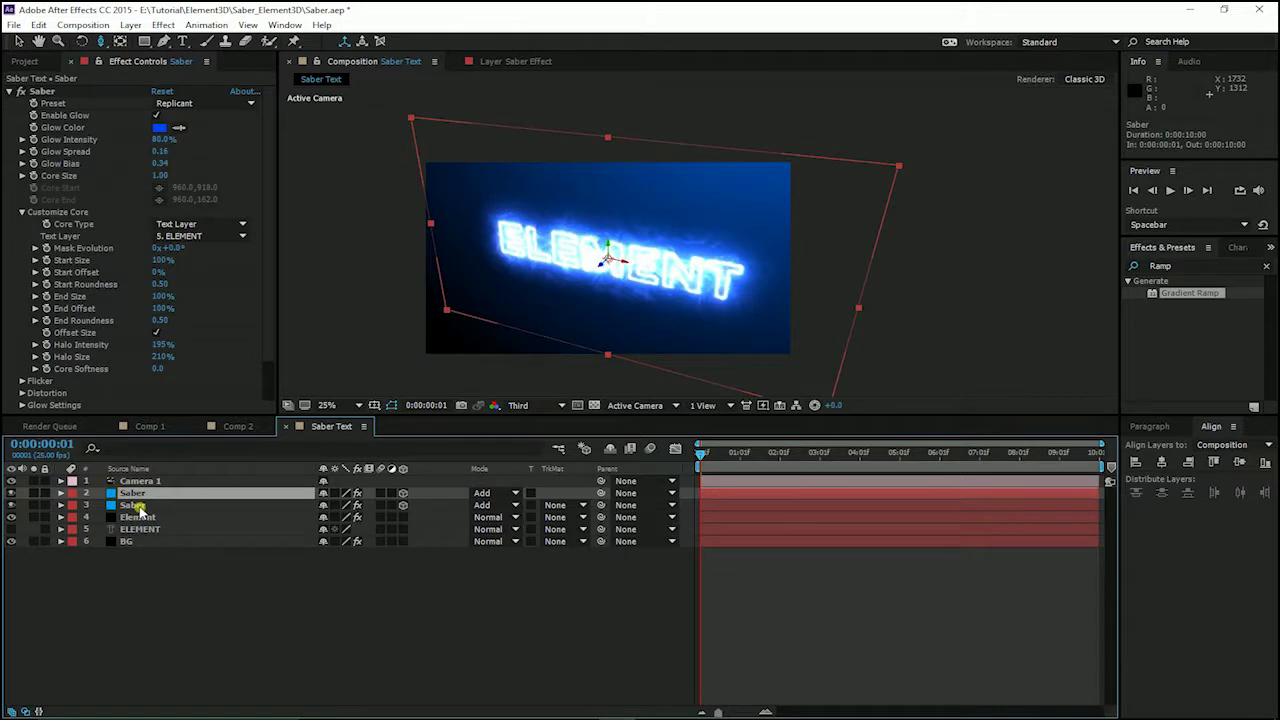
click(12, 494)
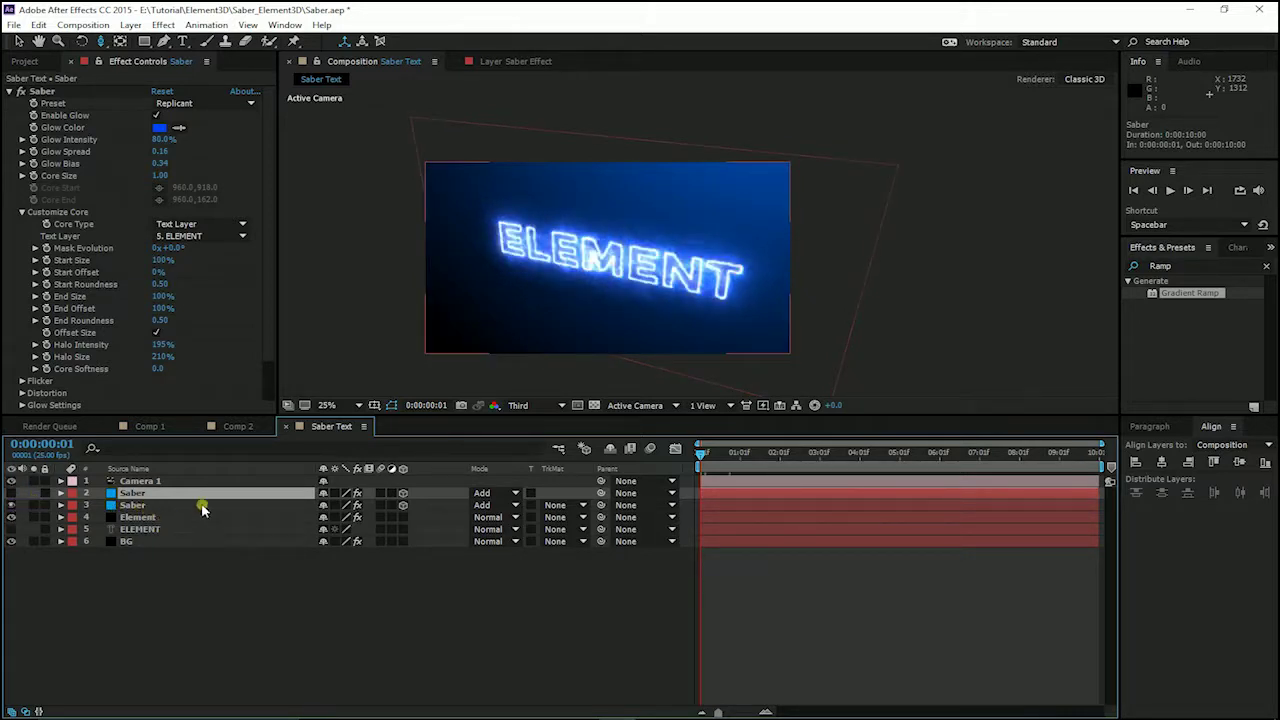
click(535, 407)
click(600, 159)
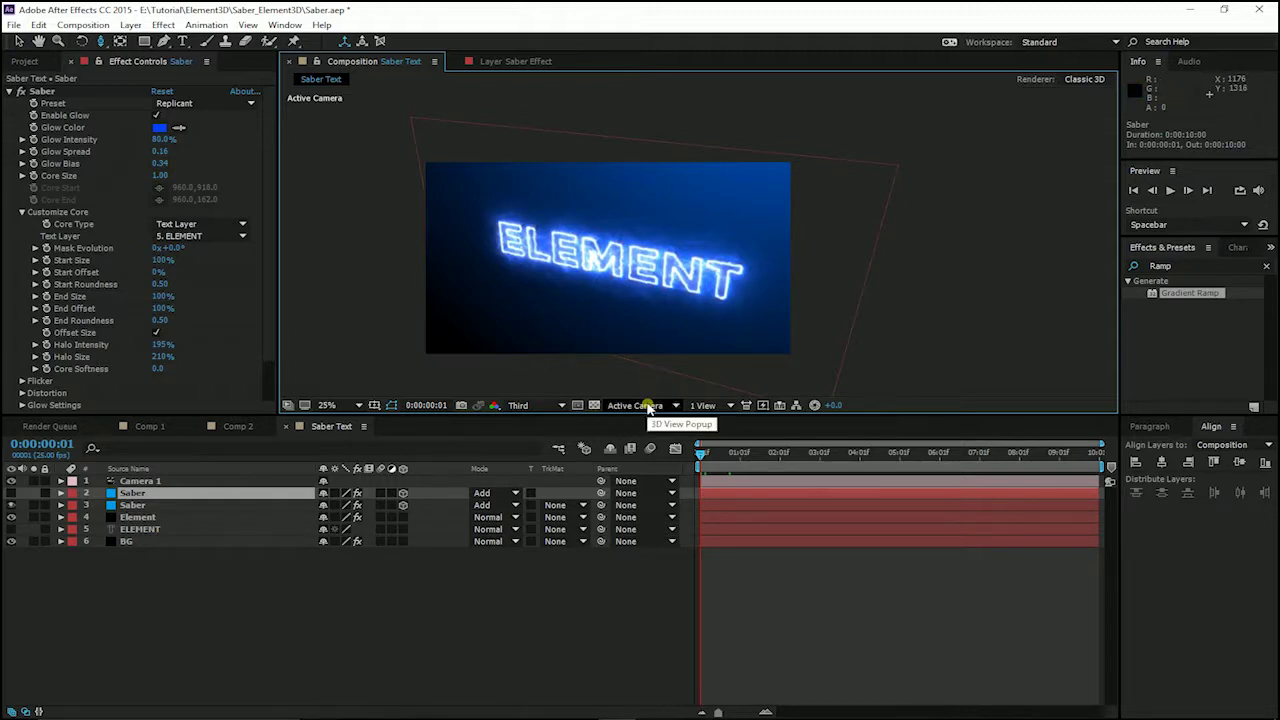
Step: In Top view, move the duplicate Saber layer to Z −37, then return to Active Camera
click(648, 407)
click(650, 476)
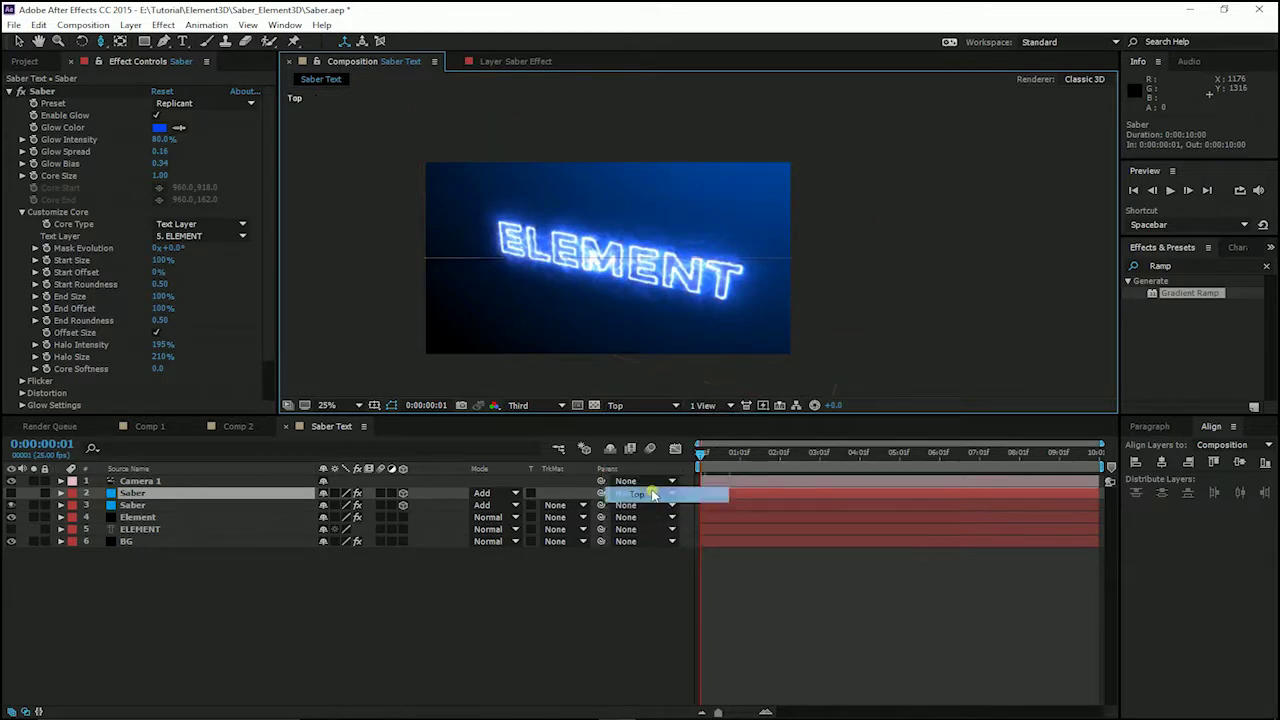
click(135, 505)
scroll(595, 270, up, 4)
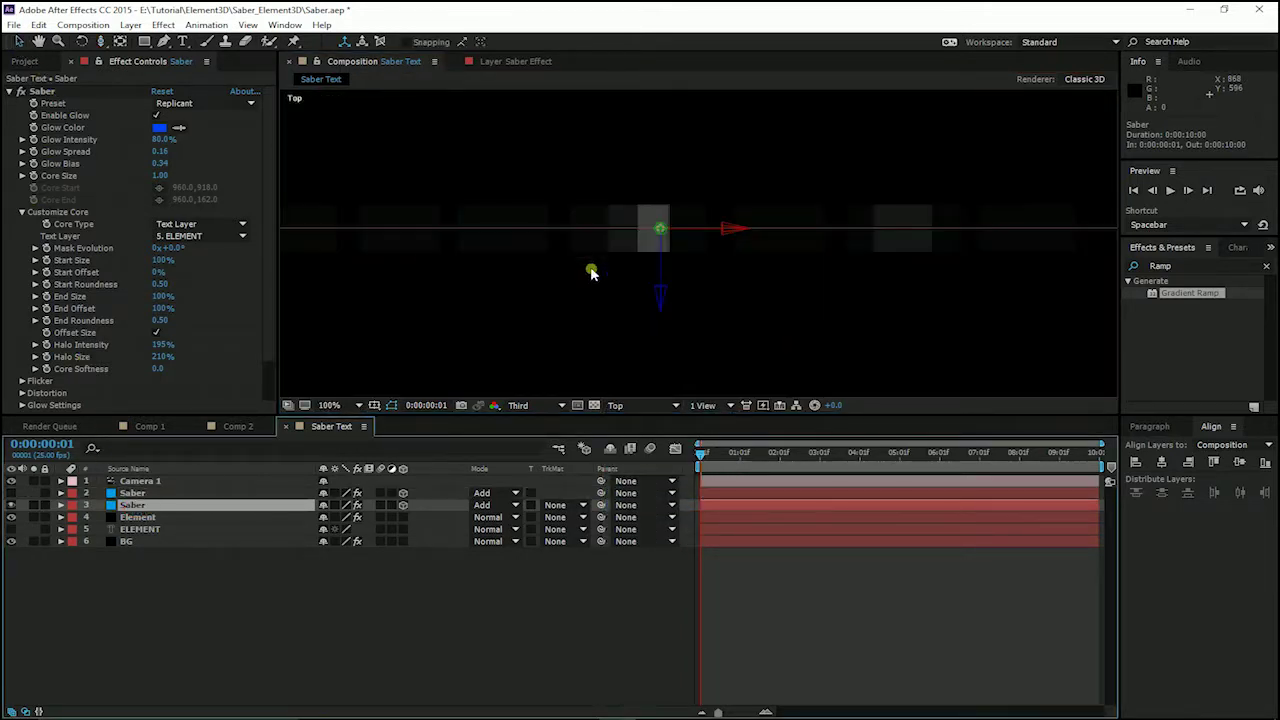
drag(660, 292, 667, 322)
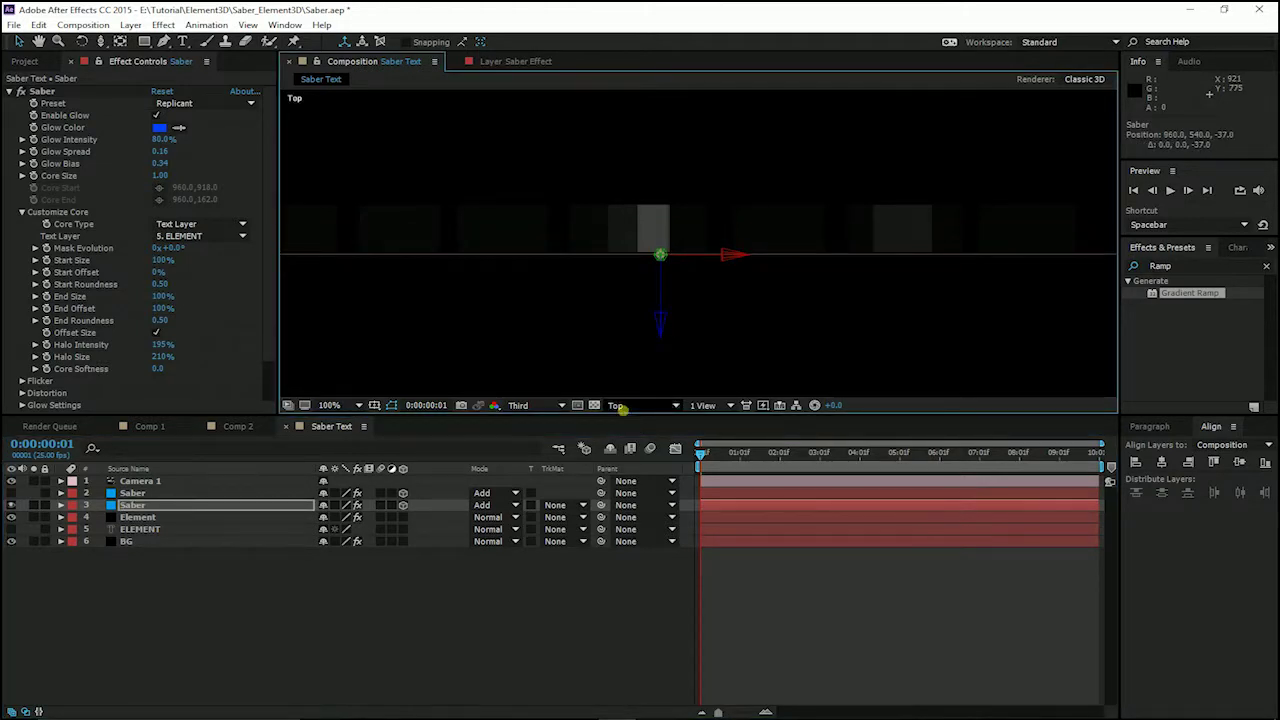
click(617, 405)
click(640, 340)
scroll(645, 303, down, 3)
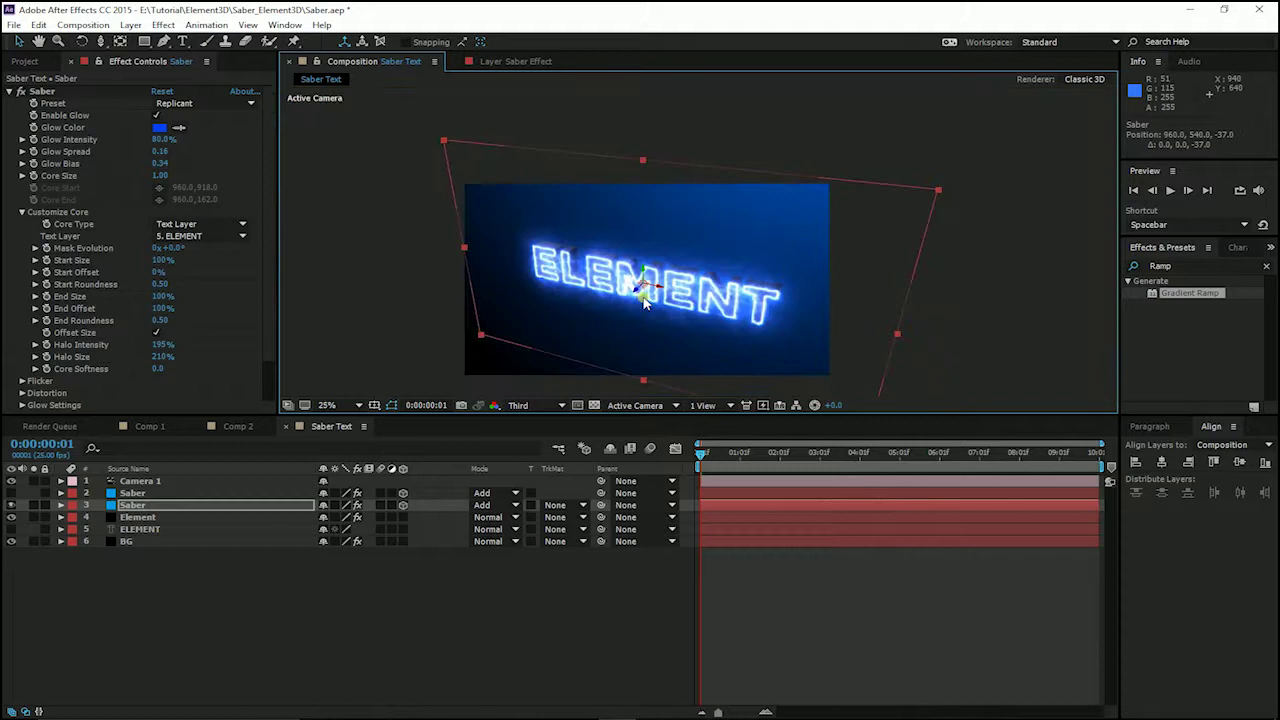
click(570, 505)
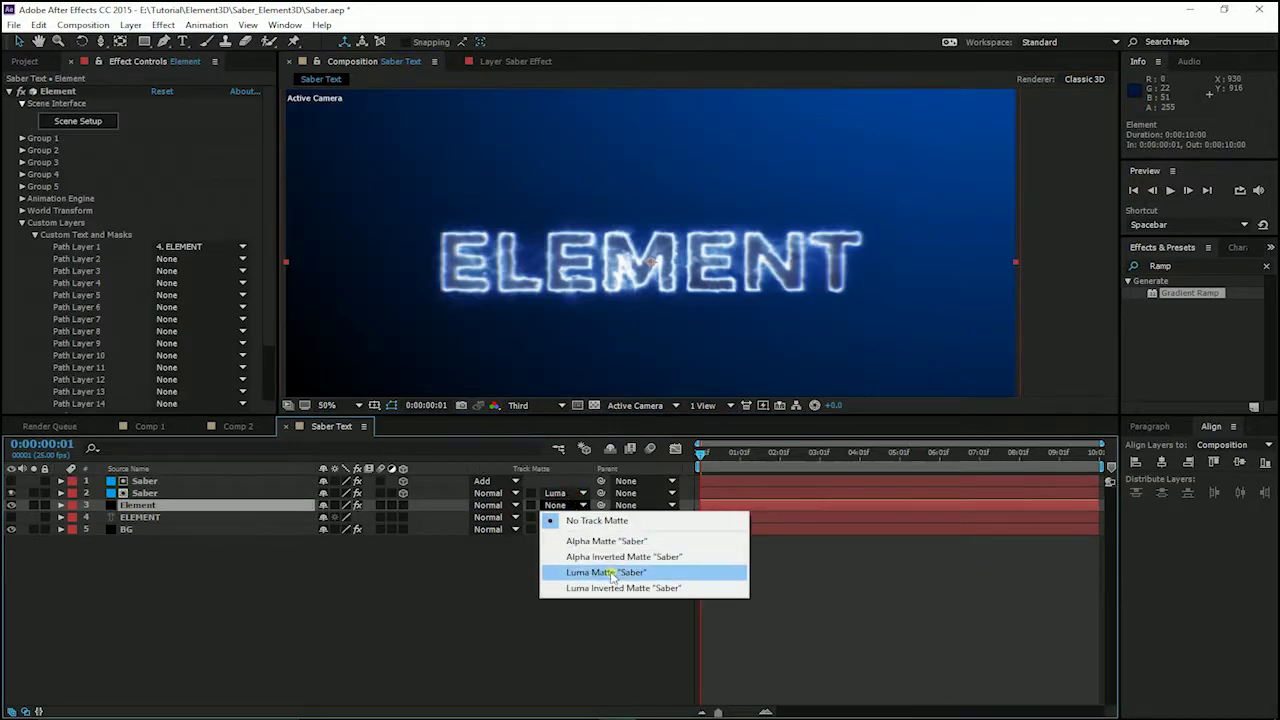
Step: Set Element's track matte to Luma from Saber, with no matte on the Saber layer
click(610, 572)
click(578, 507)
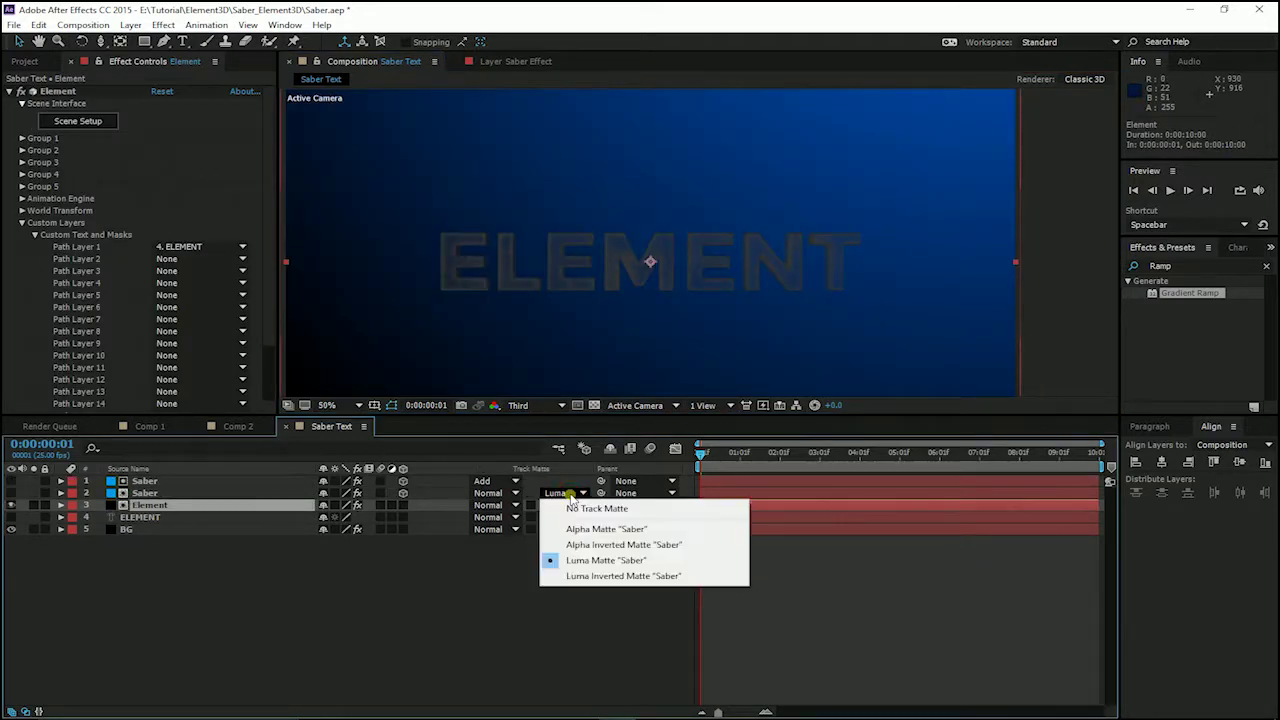
click(571, 505)
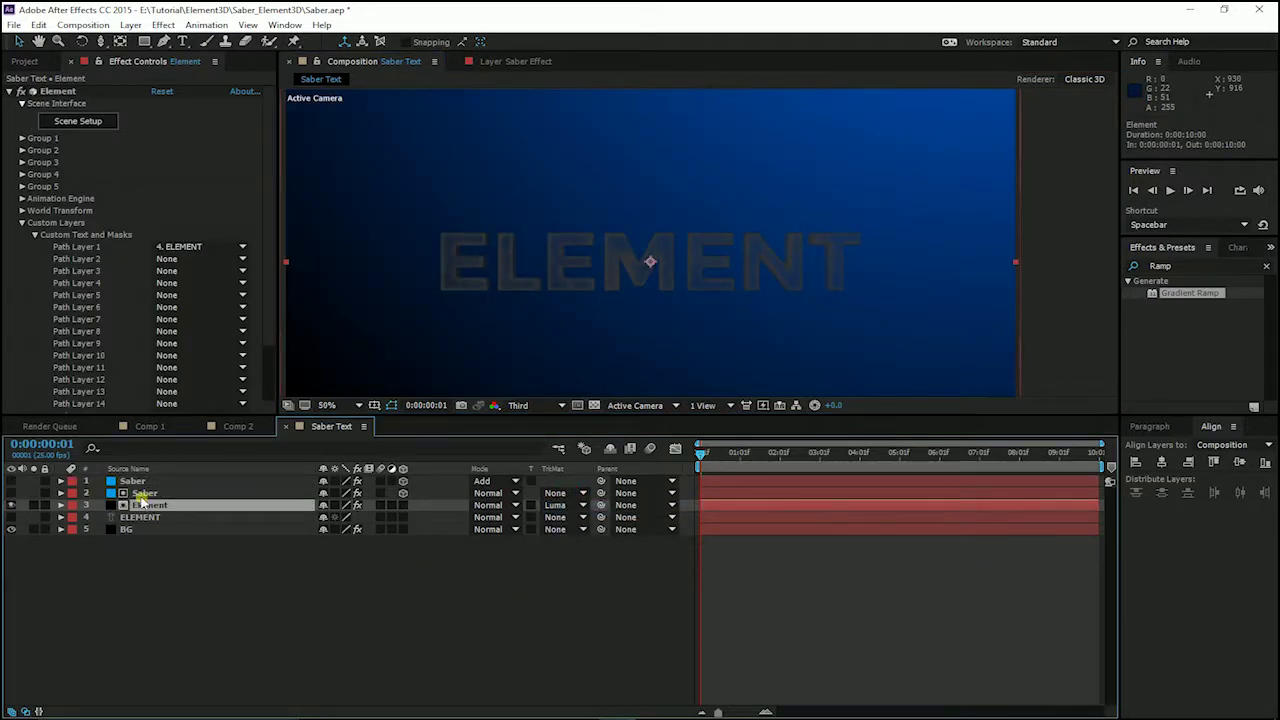
click(177, 574)
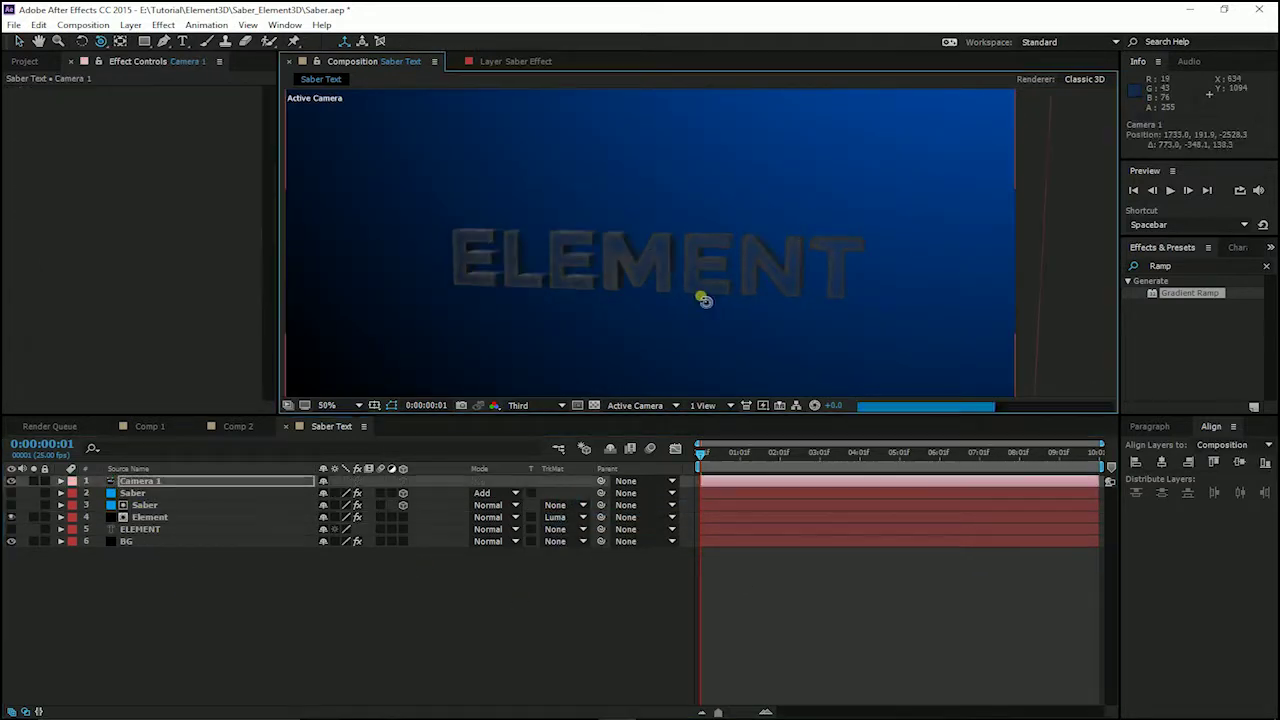
drag(700, 294, 689, 325)
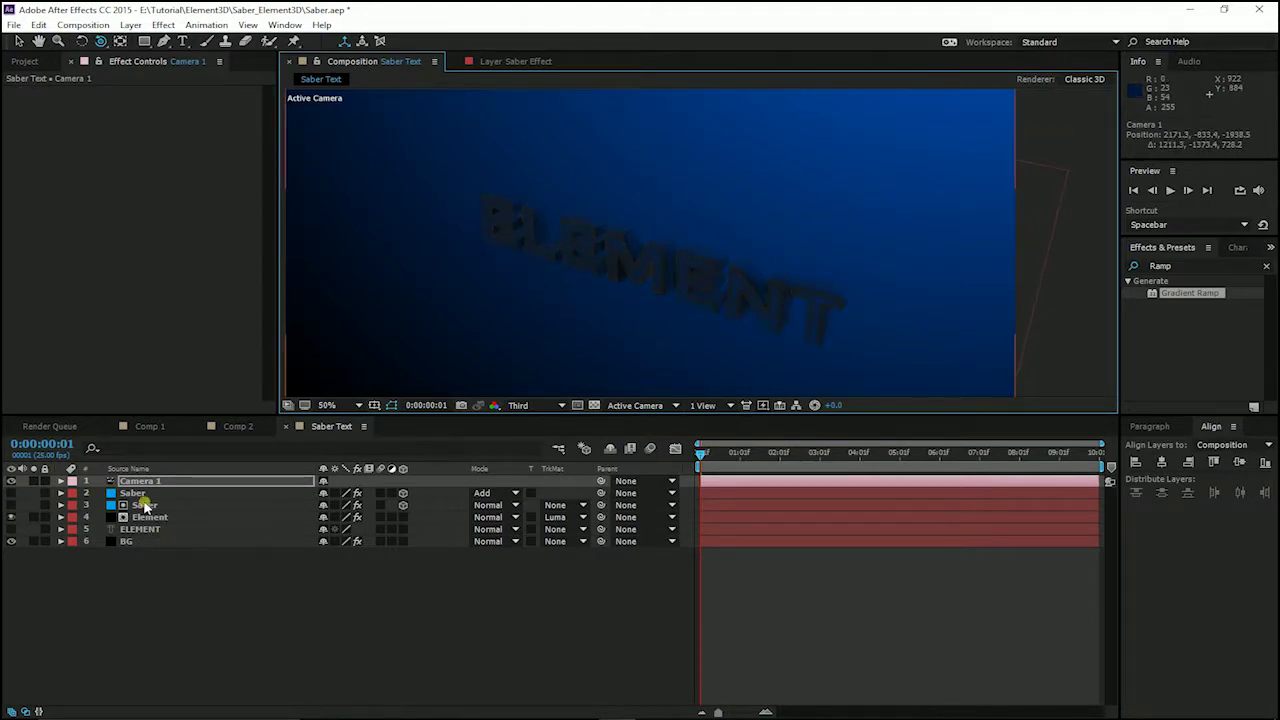
Step: Raise the lower Saber layer's Glow Intensity to 247% and Glow Spread to 0.18
click(145, 505)
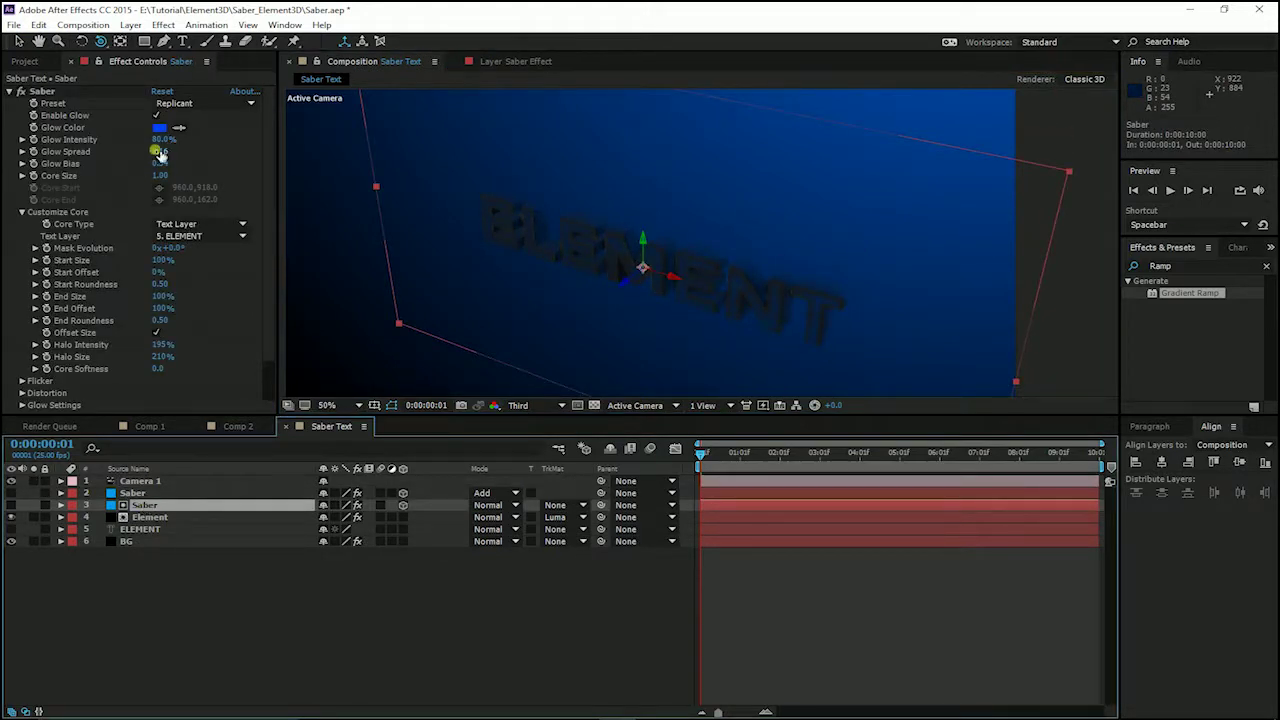
drag(162, 137, 286, 135)
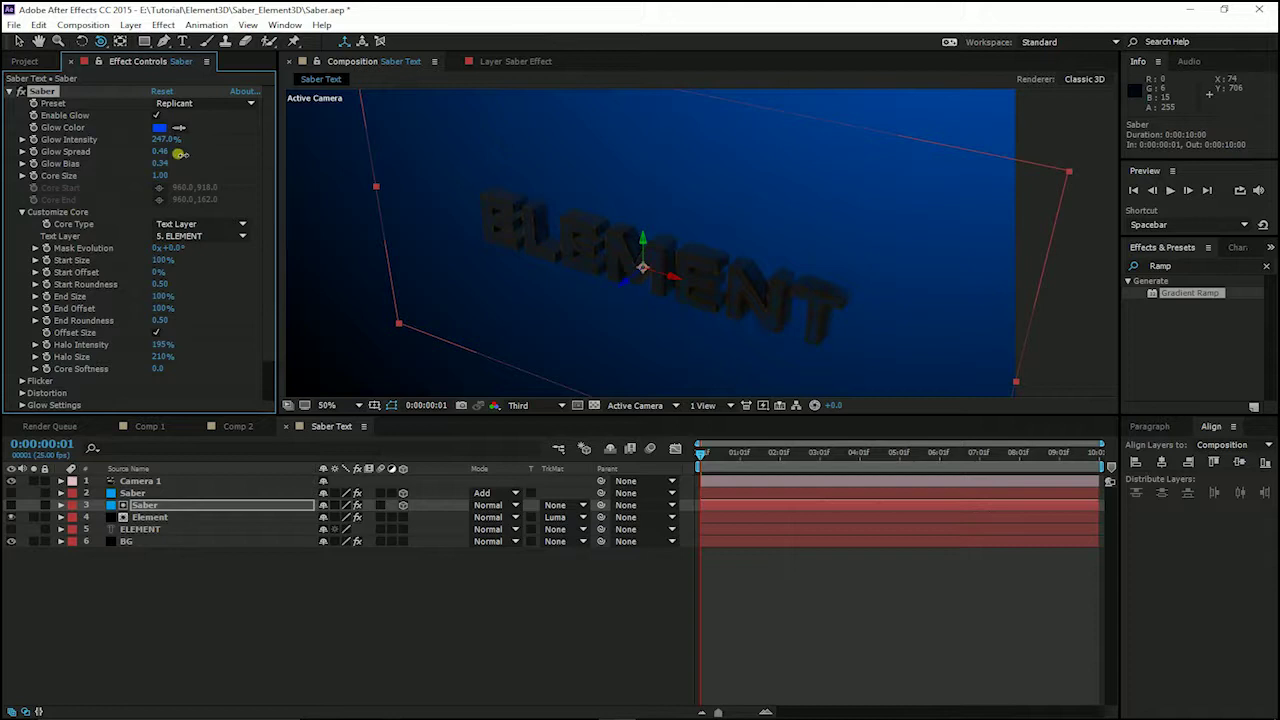
click(723, 452)
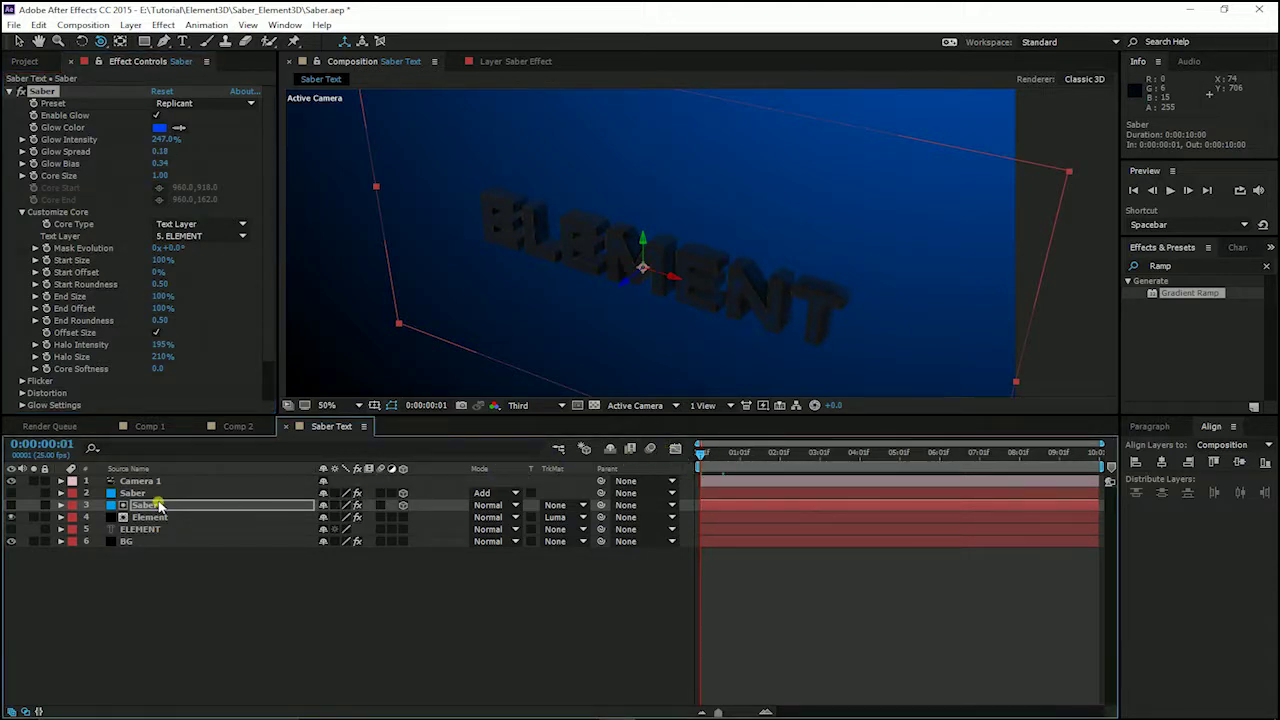
key(Return)
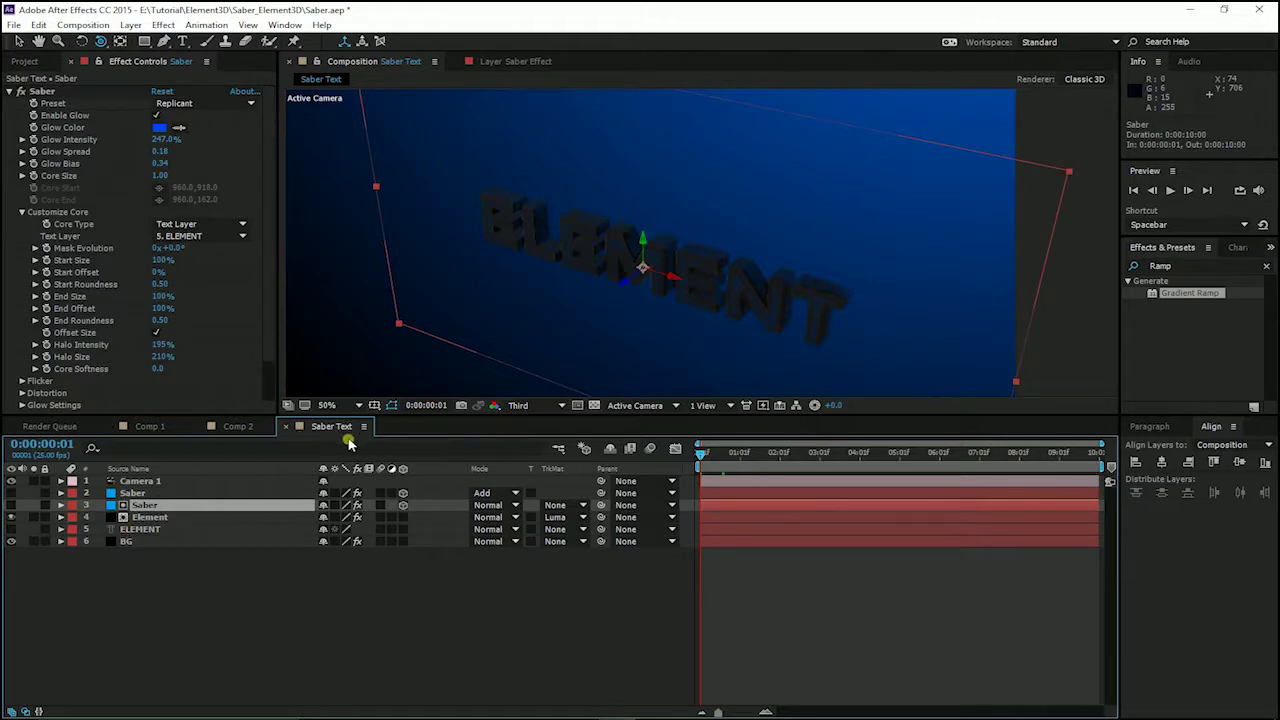
Step: Show the top Saber layer and keyframe its End Offset at 0% on the first frame
click(130, 493)
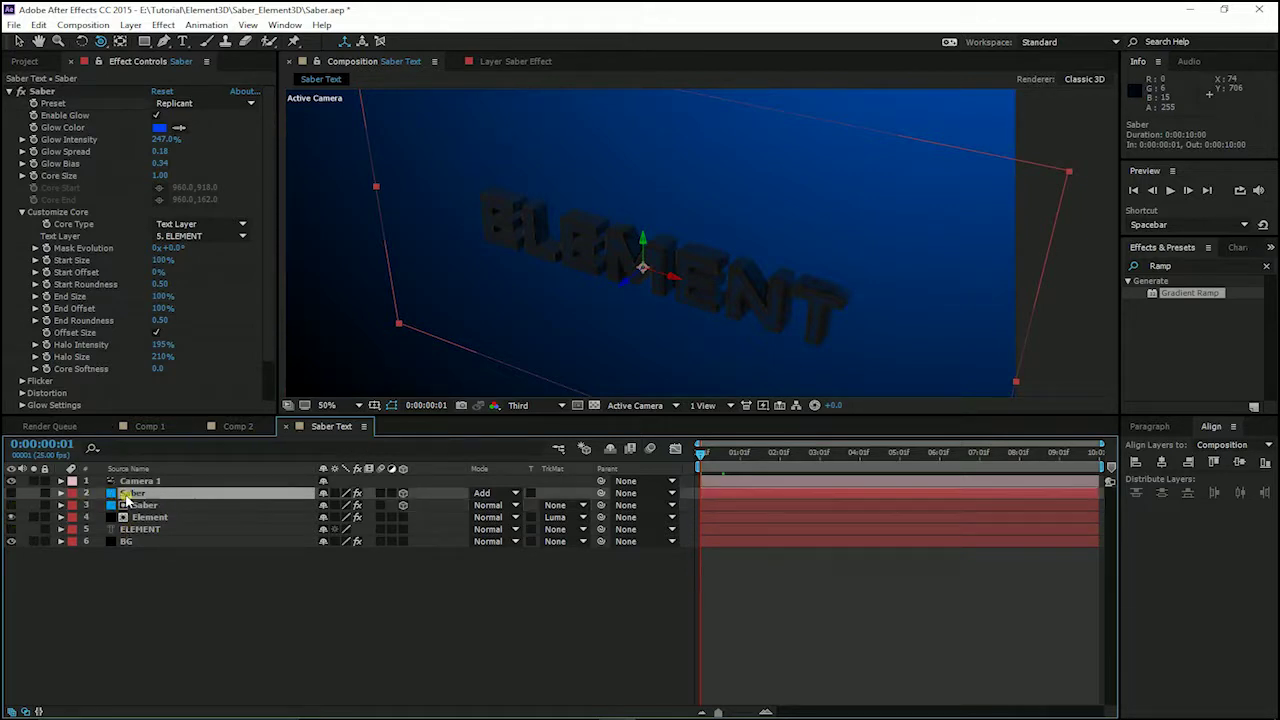
click(11, 493)
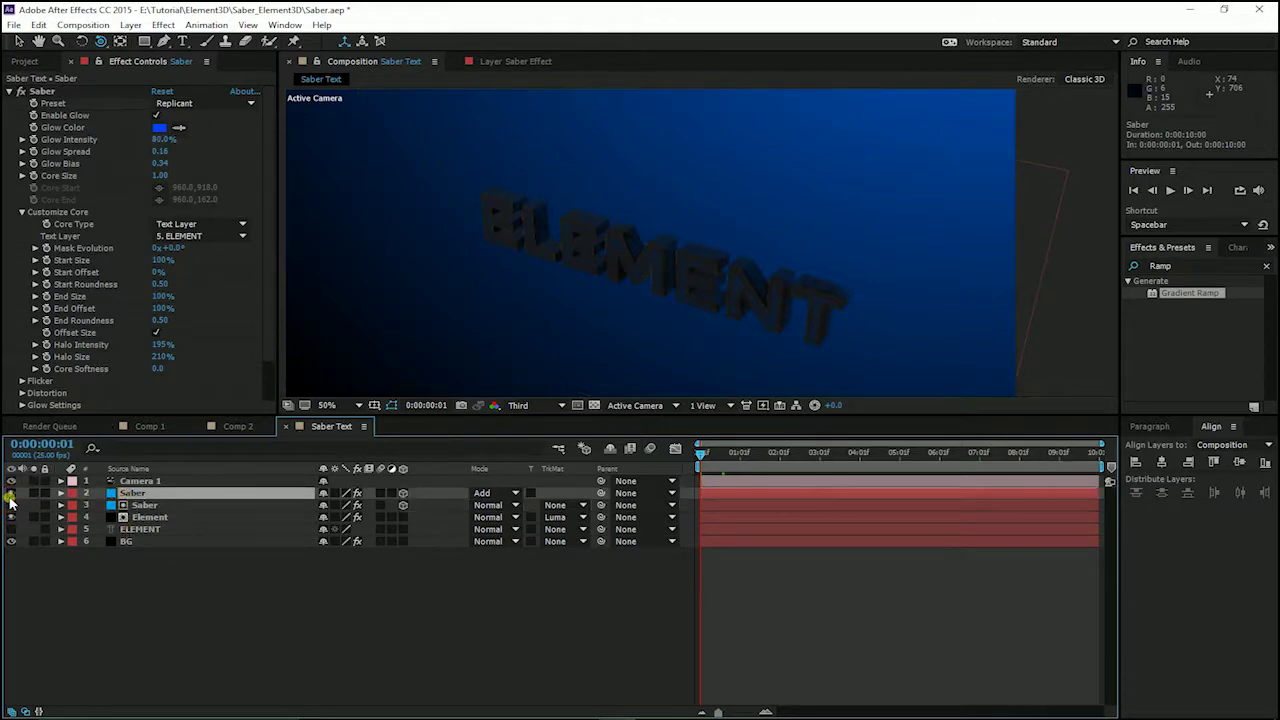
click(42, 314)
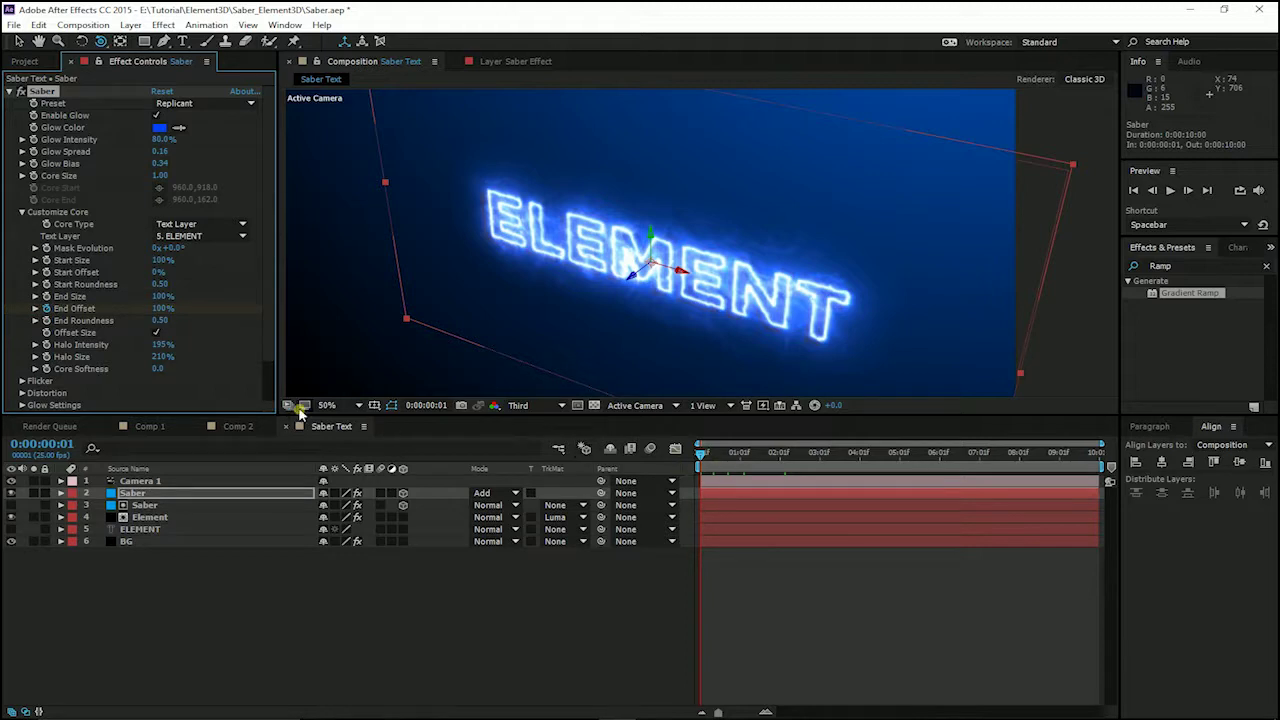
click(165, 321)
click(158, 310)
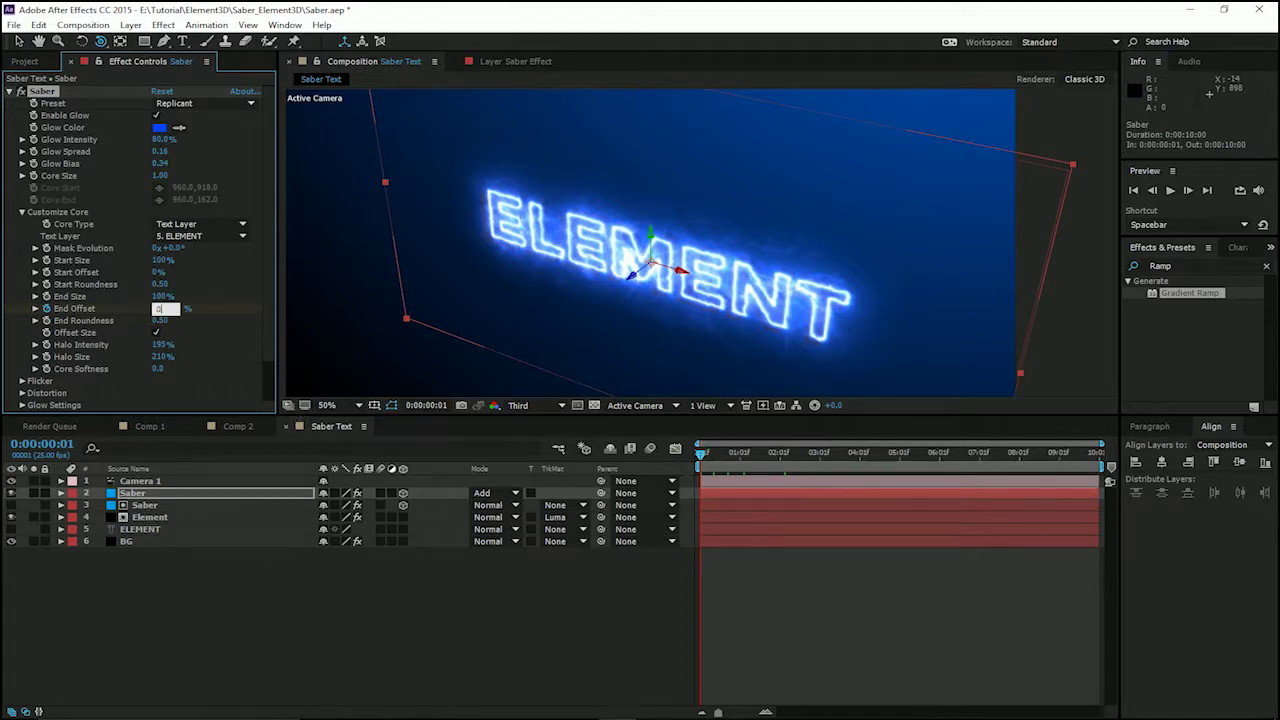
text(0)
click(596, 404)
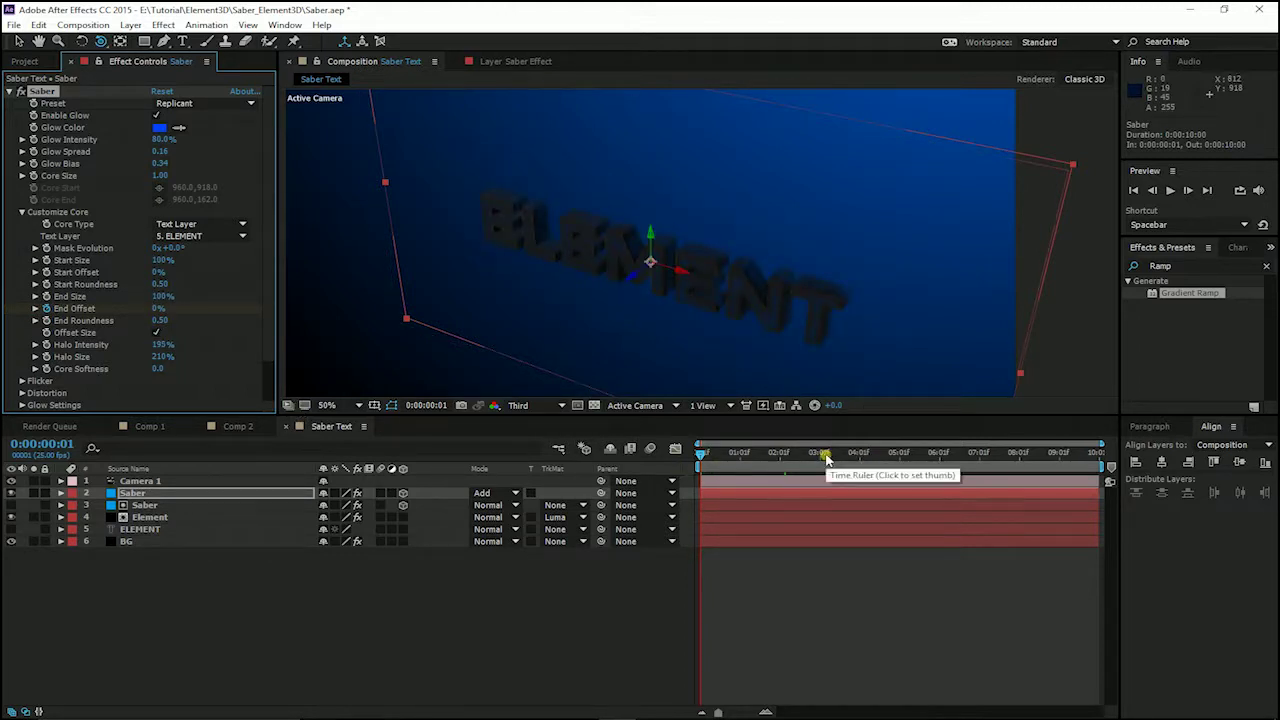
Step: At 0:00:04:00, set the End Offset keyframe to 100%
click(857, 455)
click(158, 334)
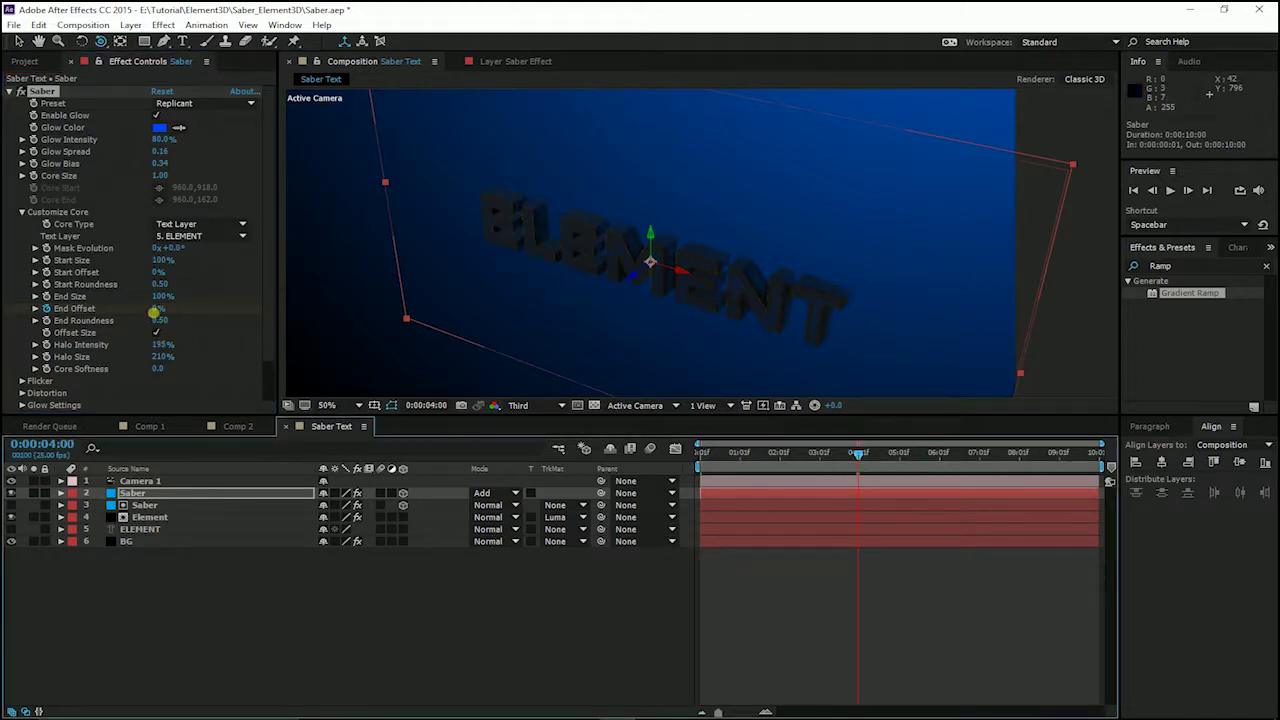
click(155, 309)
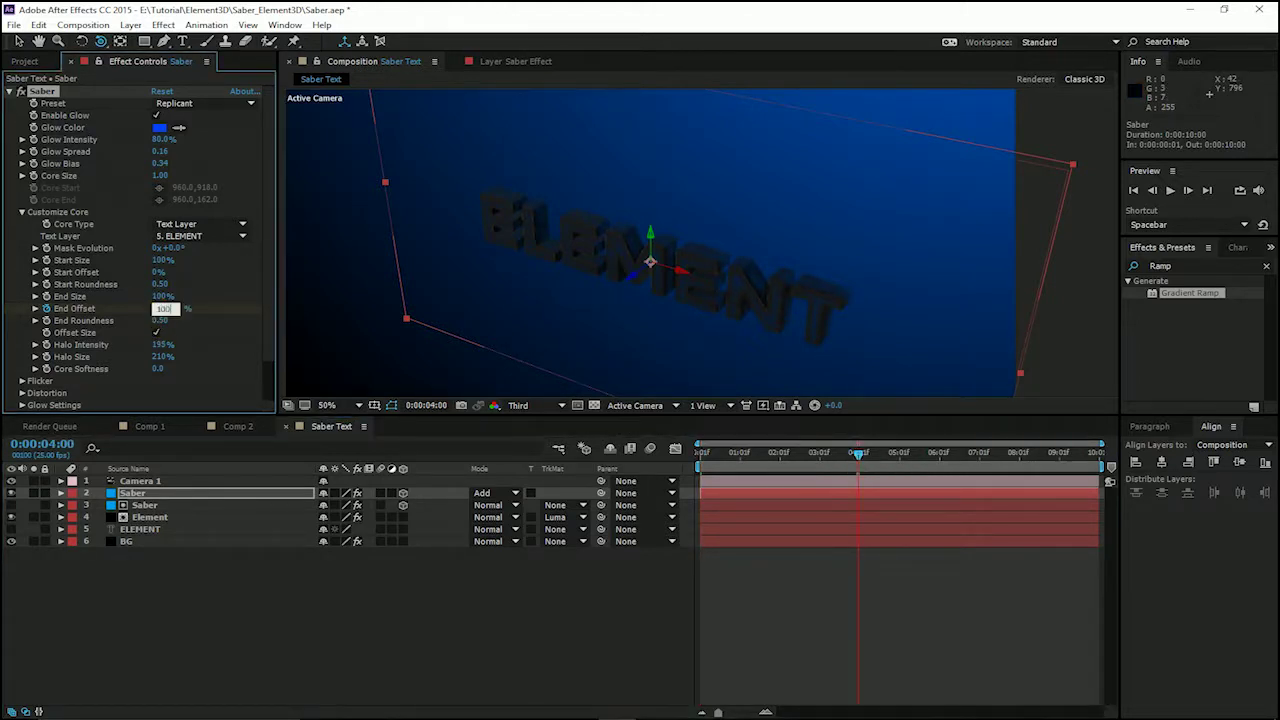
click(157, 309)
Step: Preview the Saber glow tracing ELEMENT with the viewer at Quarter resolution
key(space)
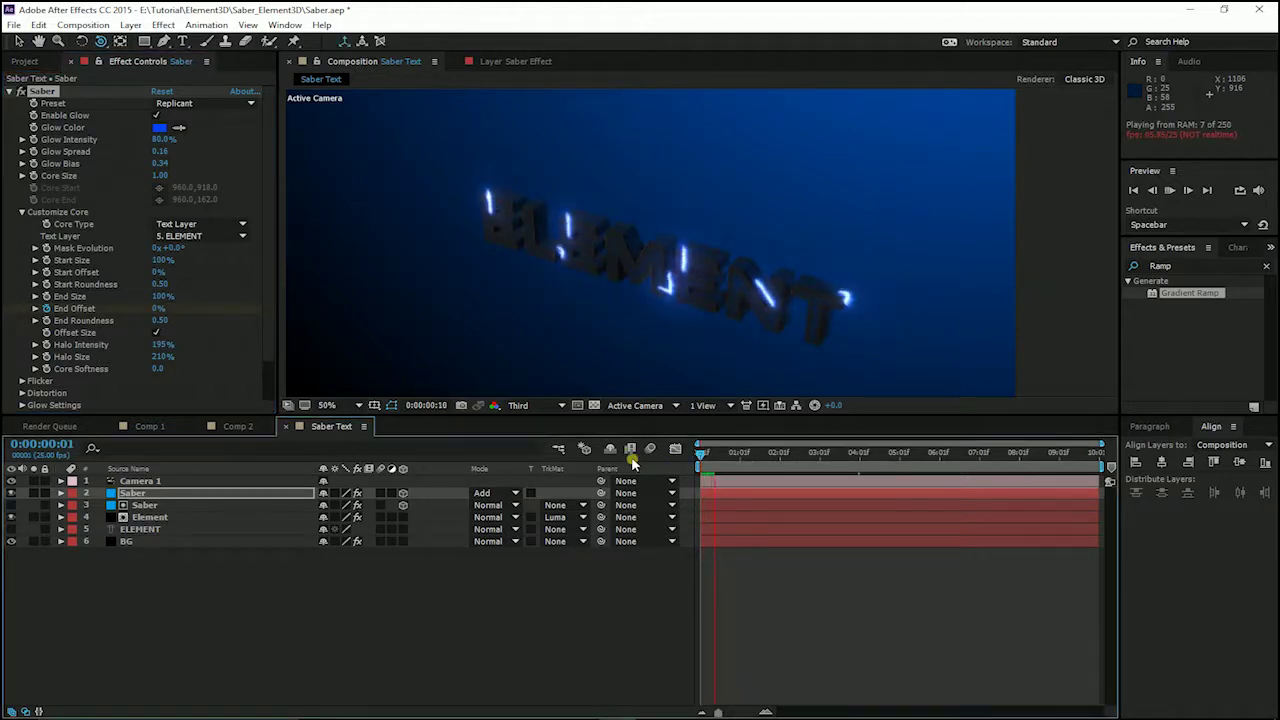
click(537, 405)
click(545, 490)
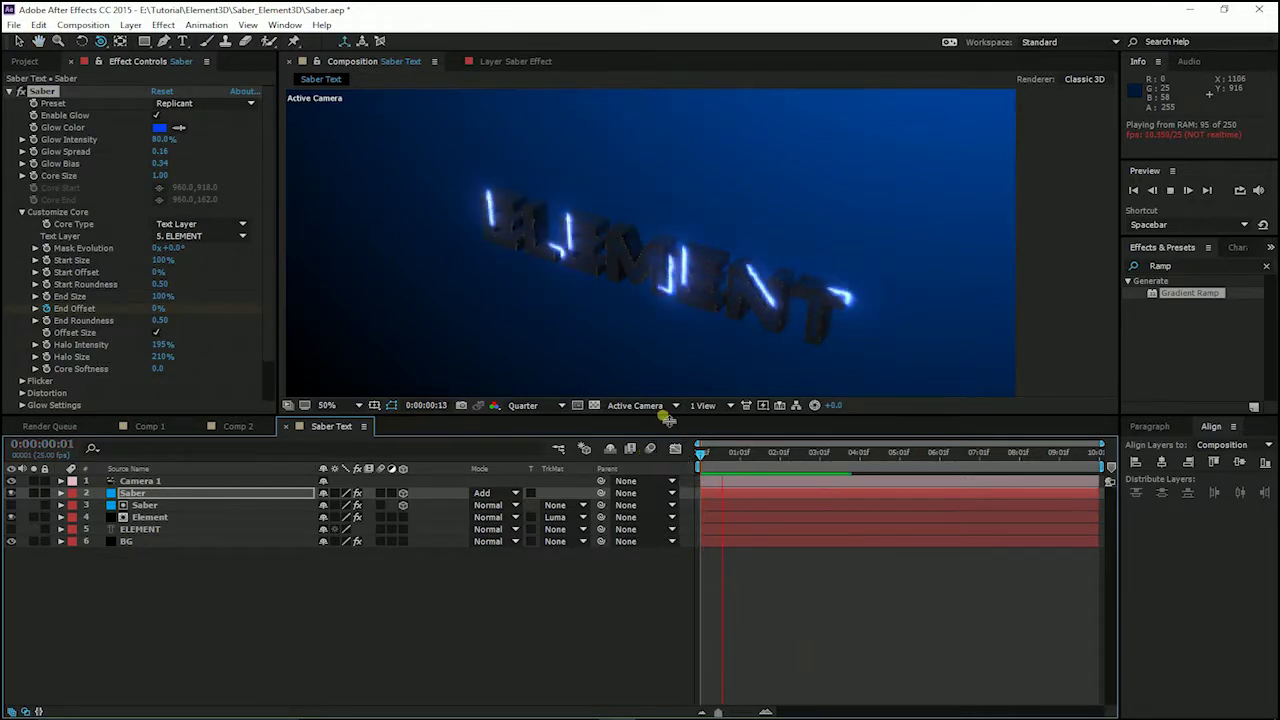
click(648, 406)
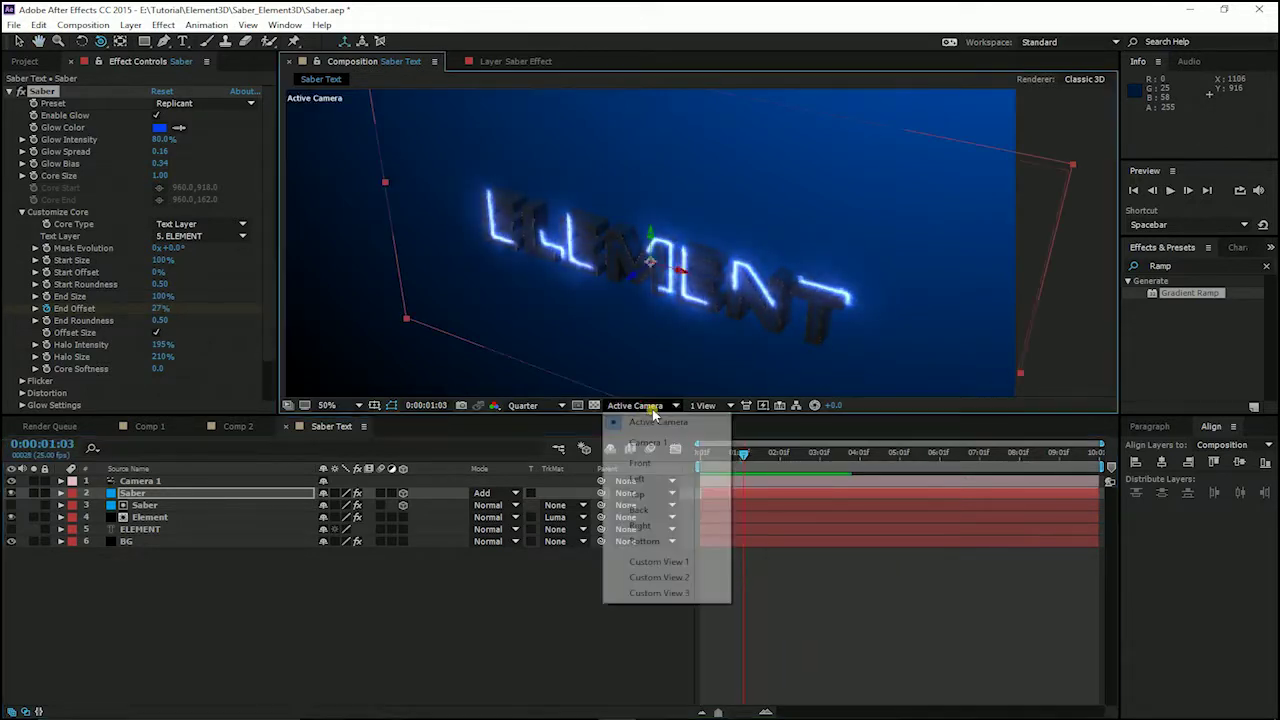
Step: In Top view, push the top Saber layer forward to Z -36, then return to Active Camera
click(638, 494)
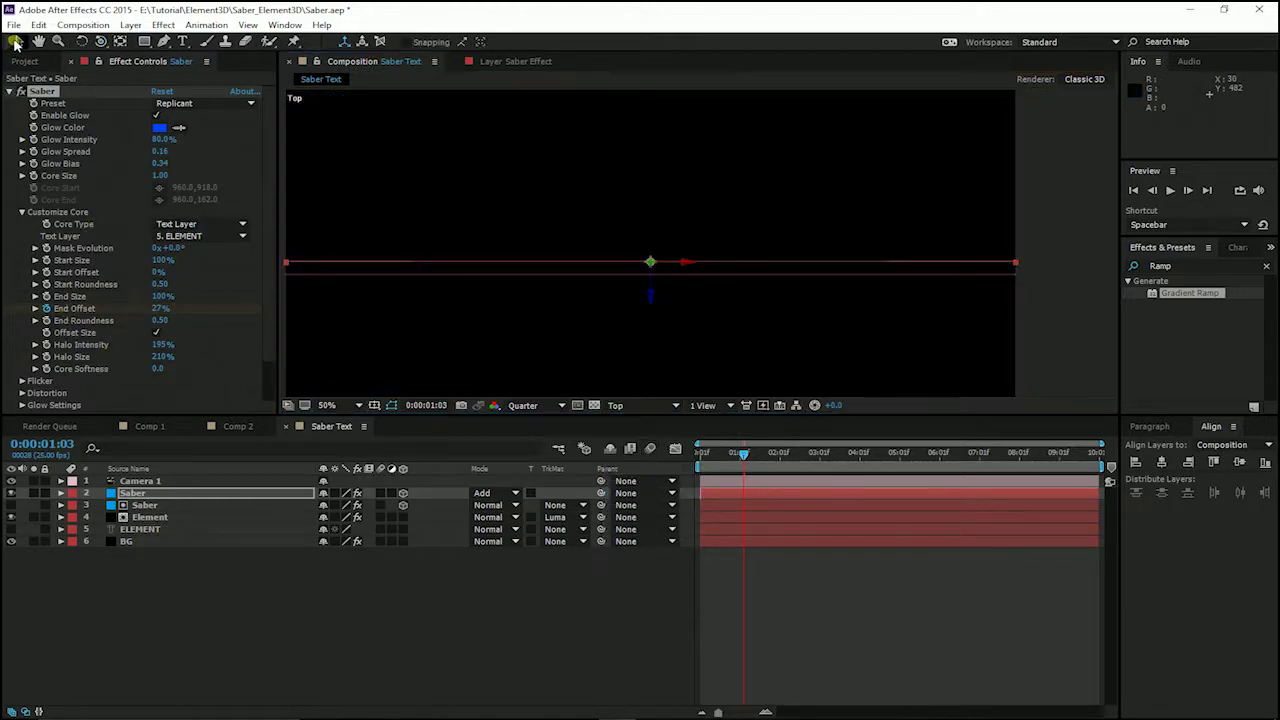
click(330, 640)
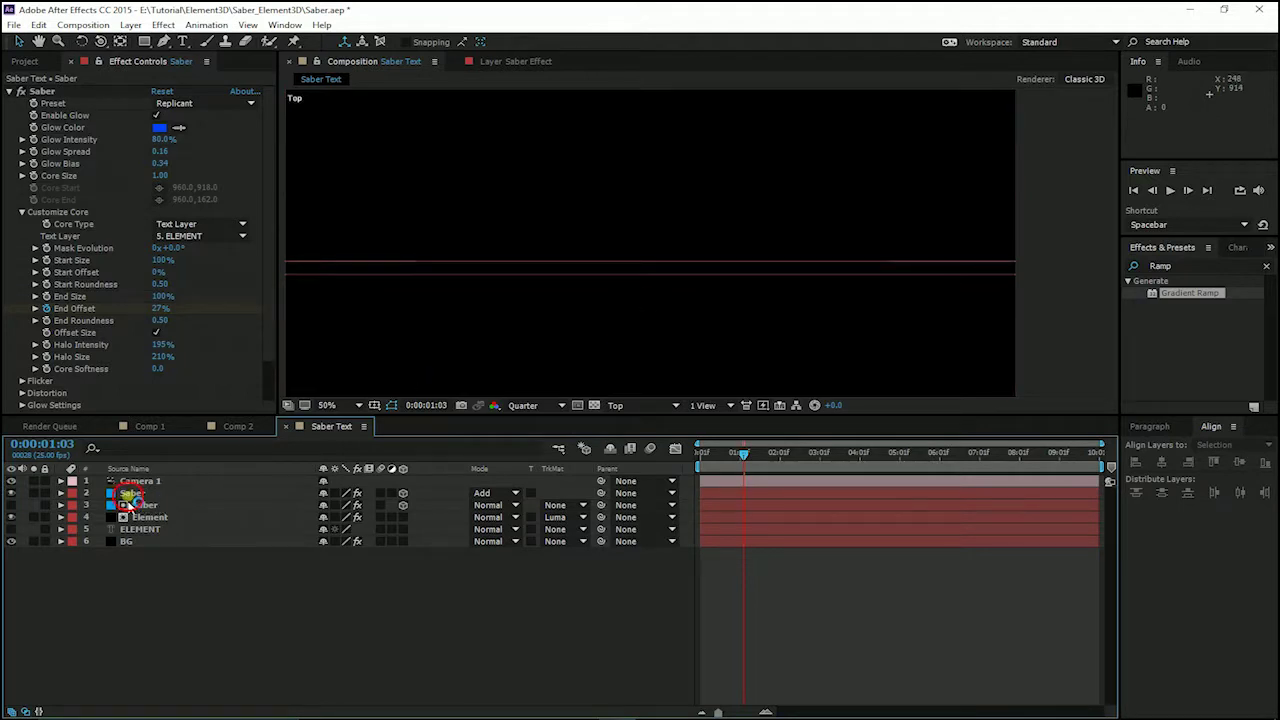
click(130, 493)
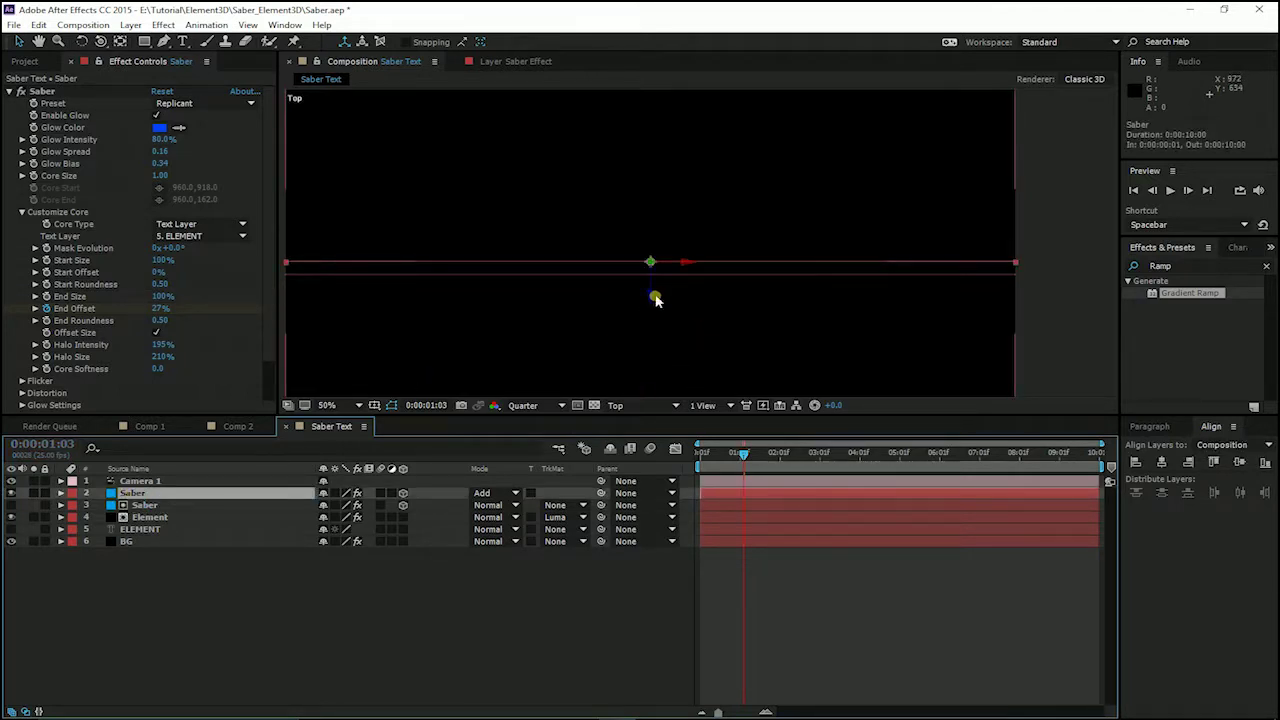
drag(652, 297, 648, 310)
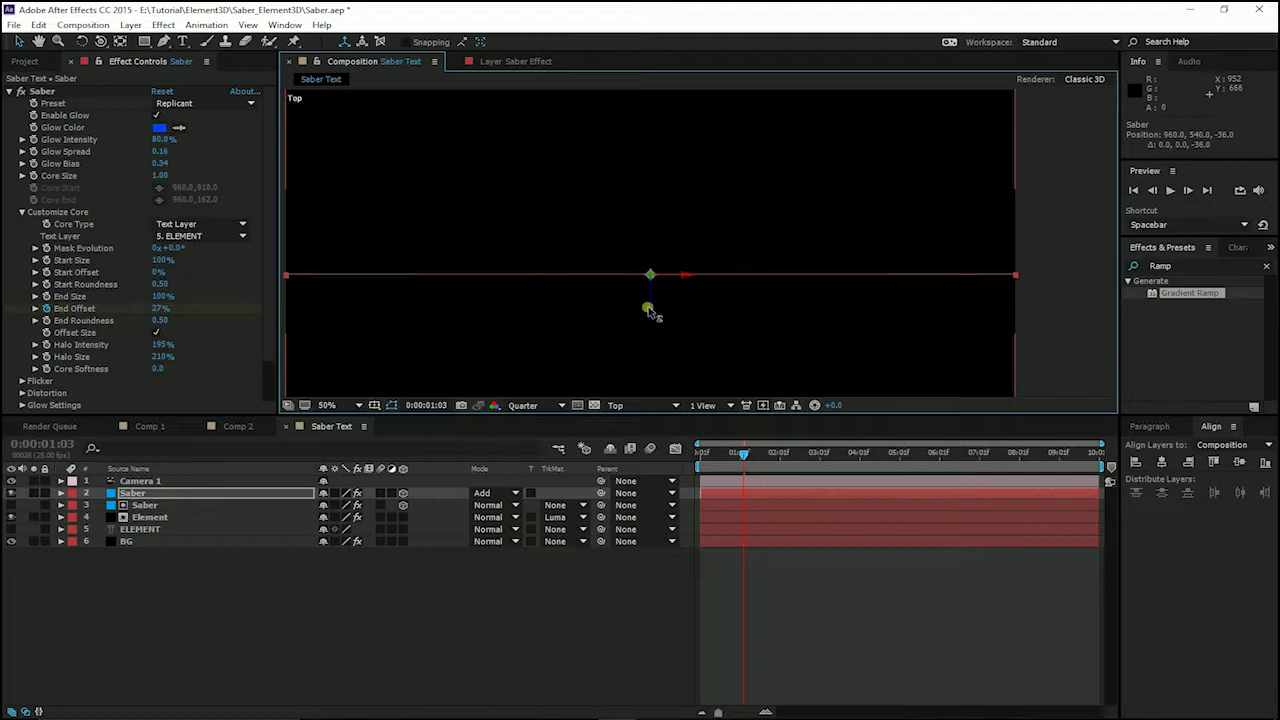
click(620, 406)
click(656, 421)
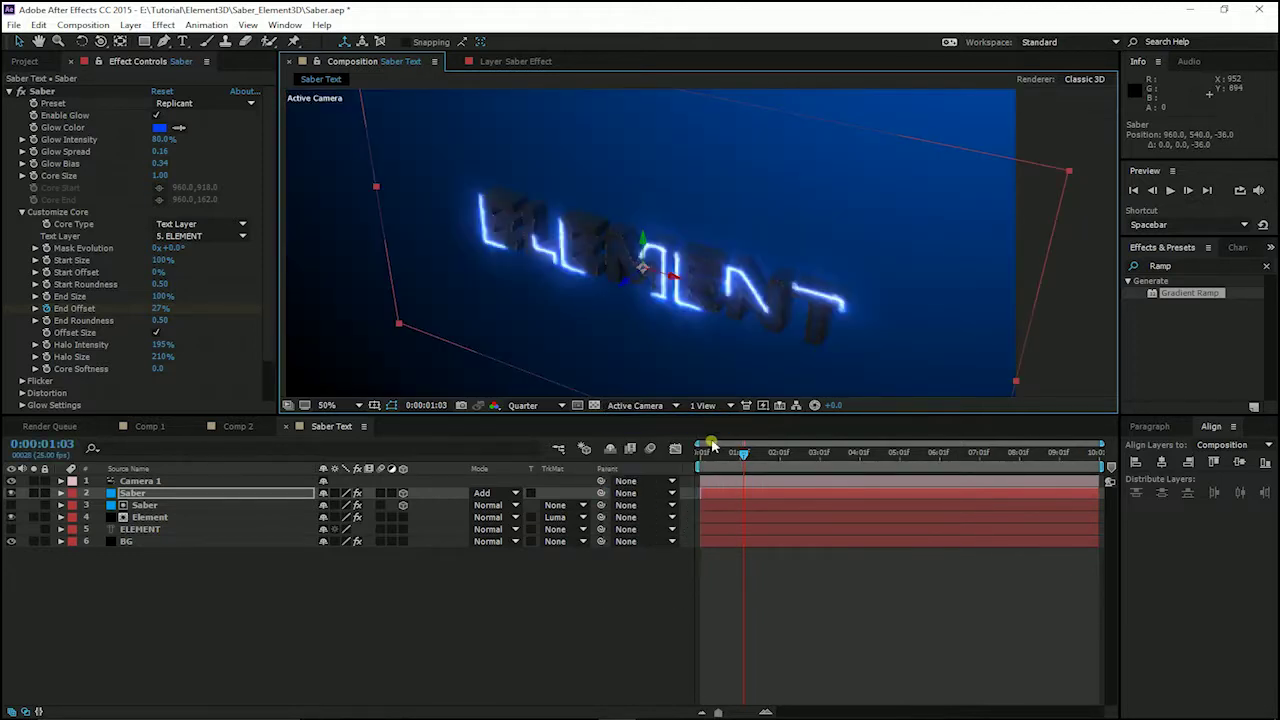
Step: Preview the repositioned glow with motion blur enabled, then reselect the top Saber layer
key(space)
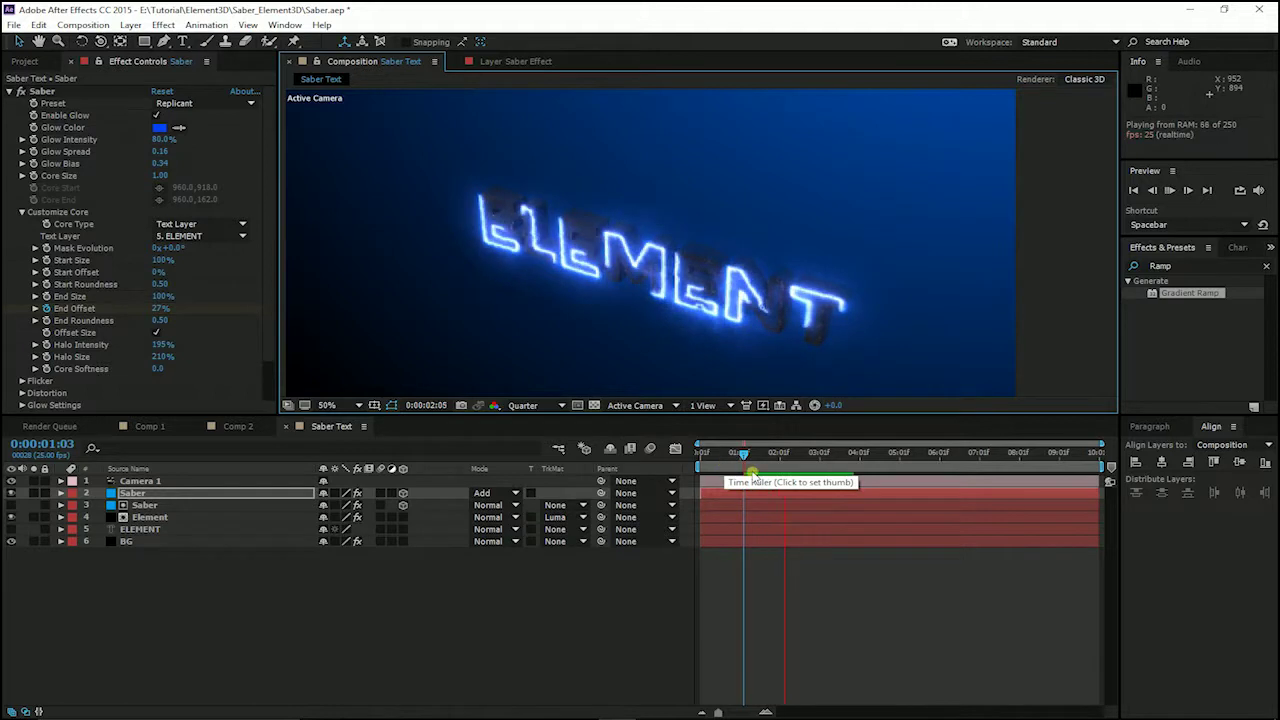
click(650, 448)
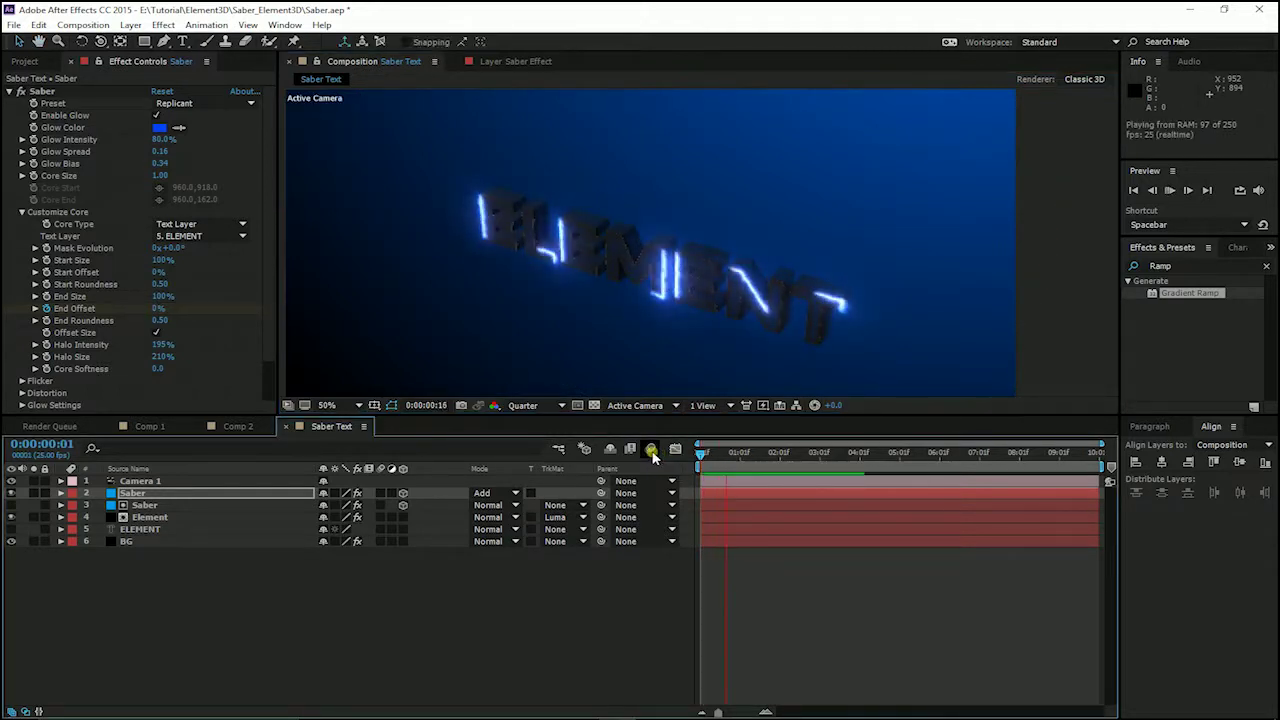
key(space)
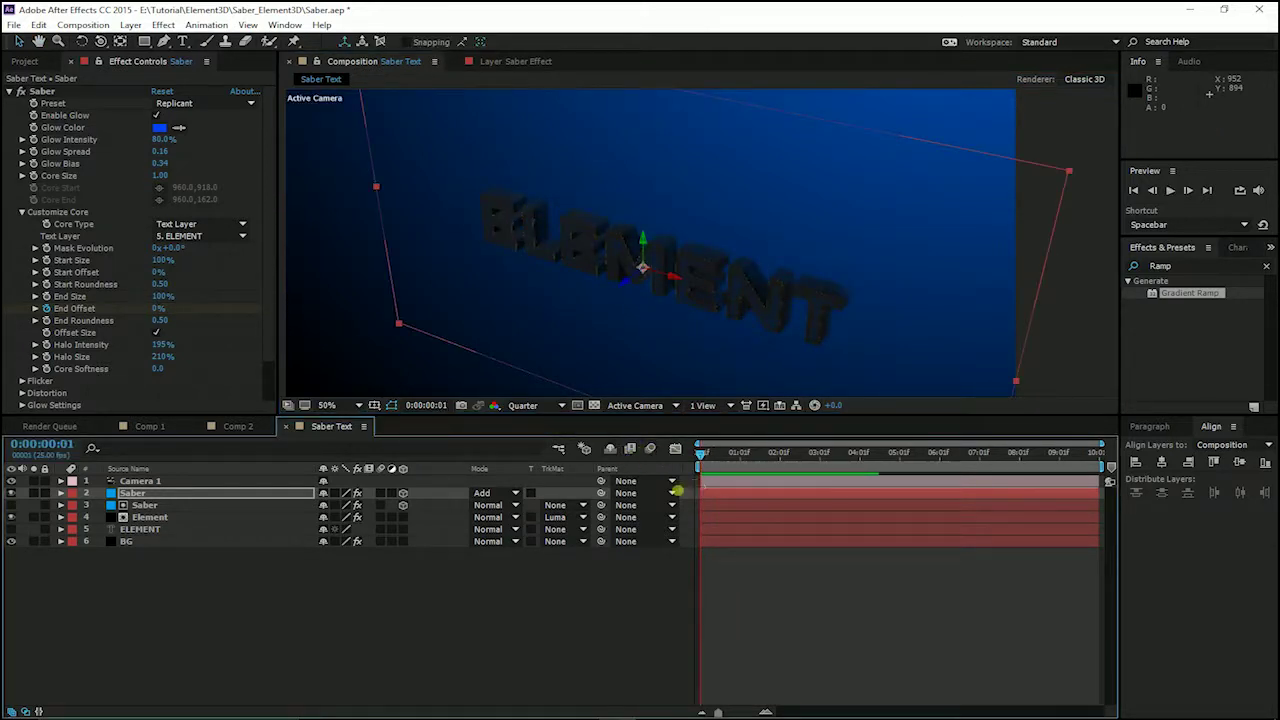
click(135, 493)
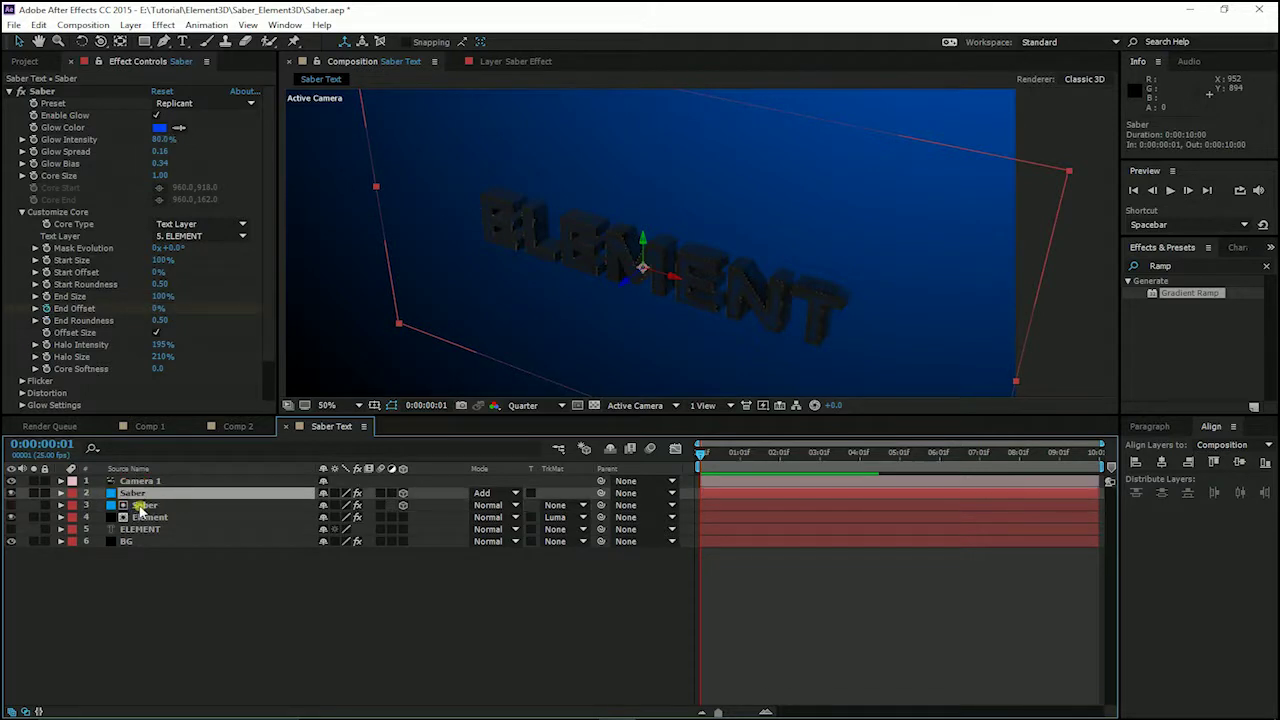
Step: Reveal the top Saber layer's End Offset and expand the lower Saber layer's Saber effect properties
key(u)
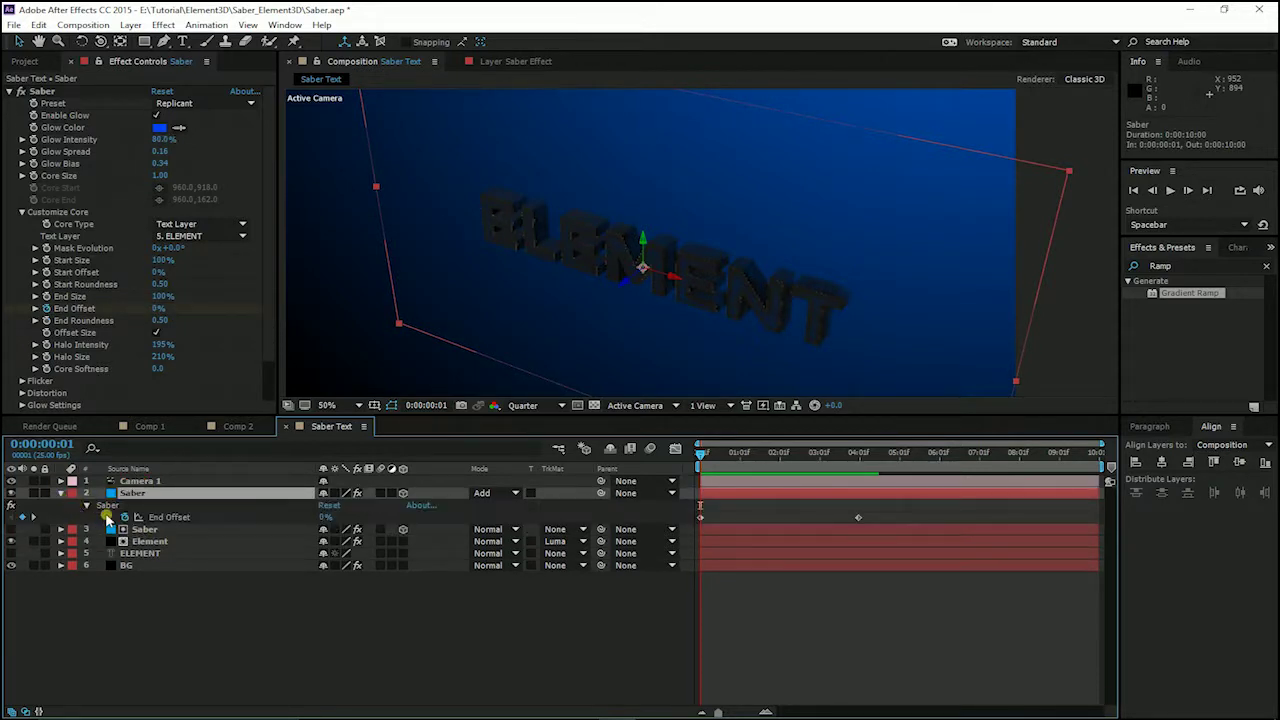
click(145, 529)
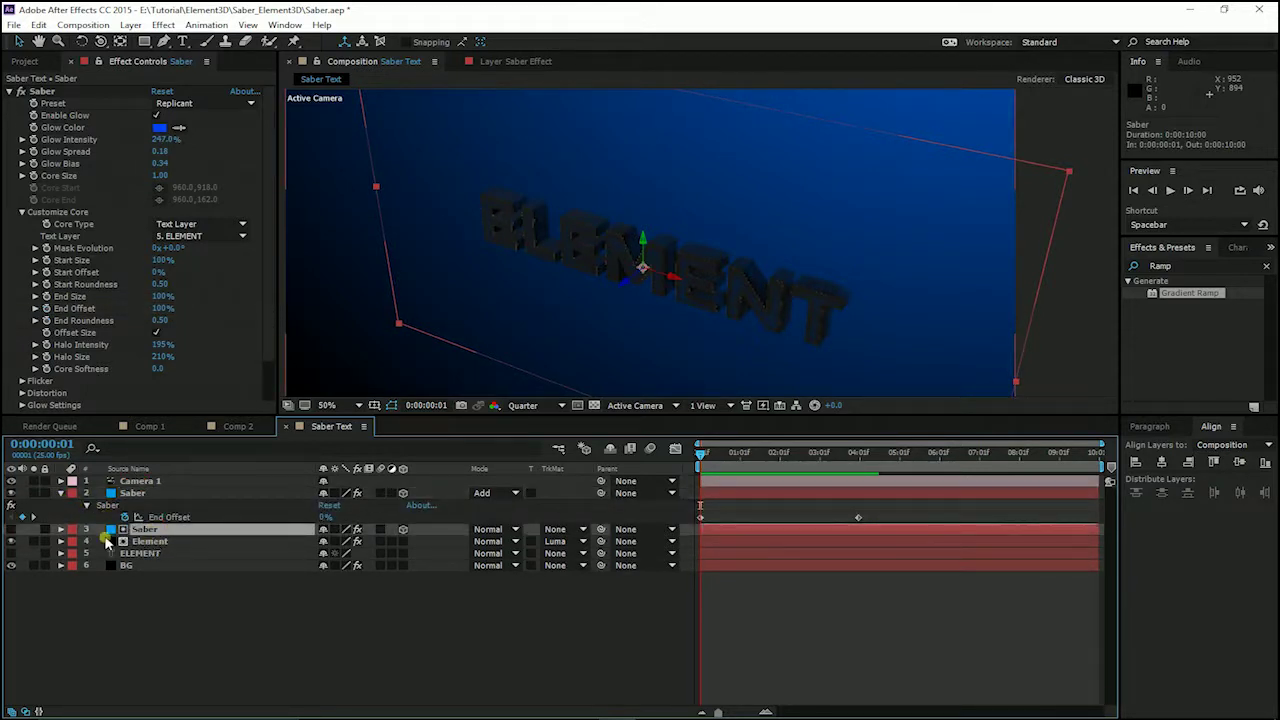
click(142, 541)
click(147, 530)
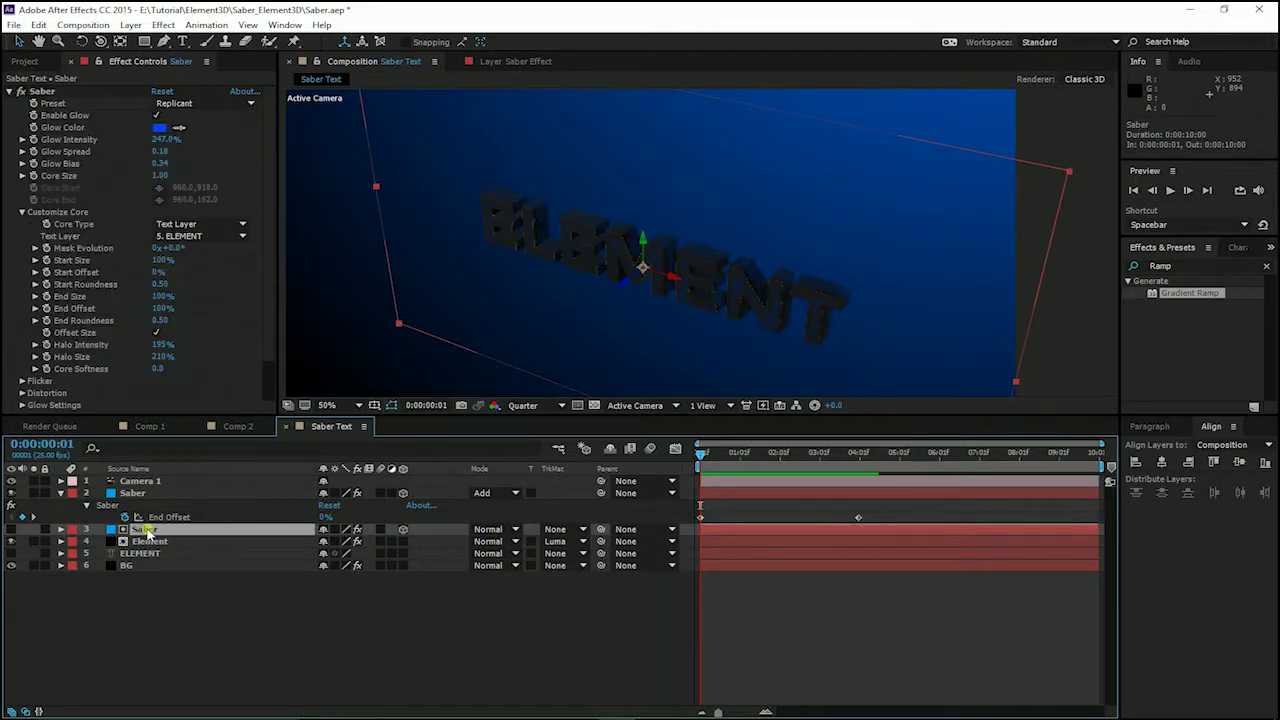
click(62, 529)
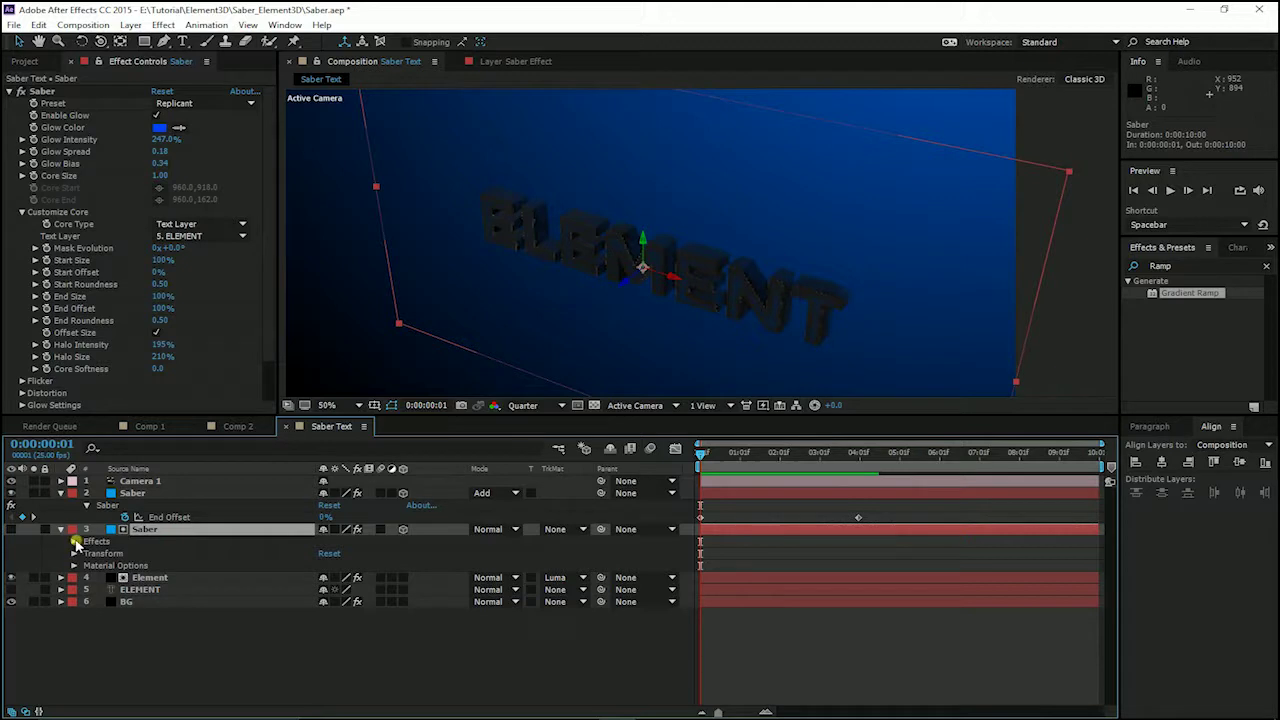
click(74, 541)
click(104, 569)
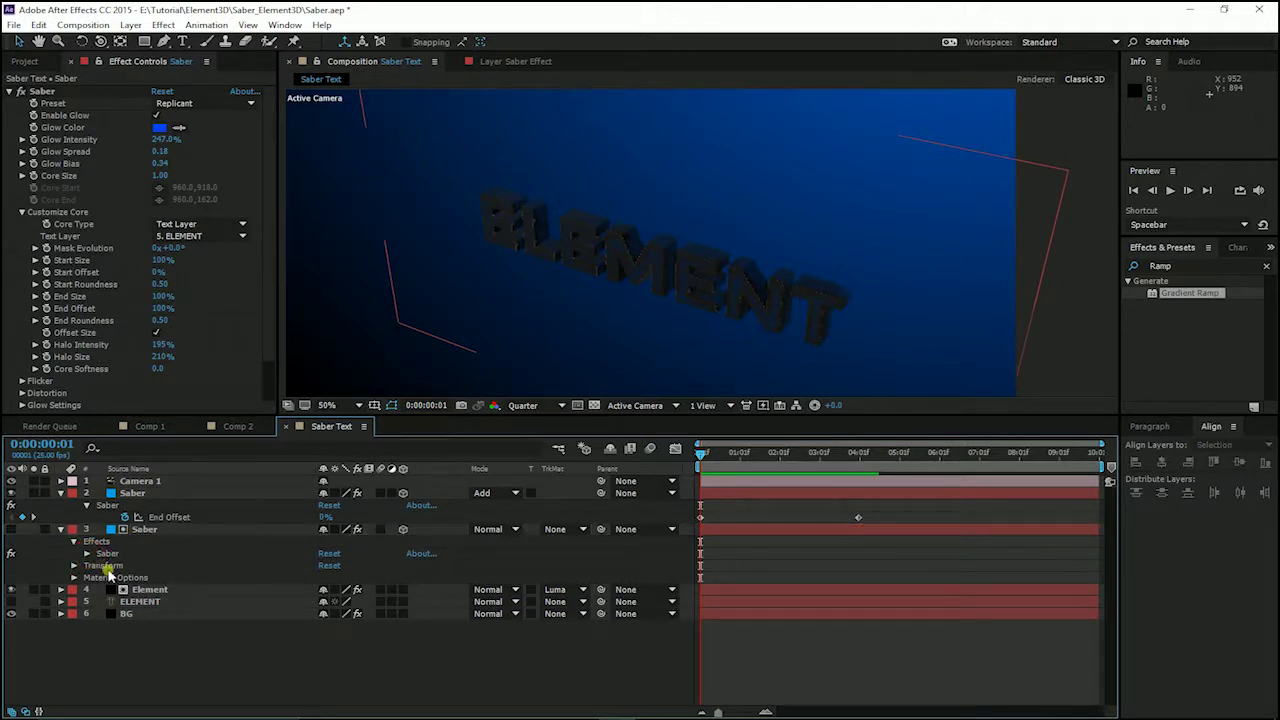
click(84, 556)
Step: Twirl open the Saber effect's Glow Settings, Distortion, Flicker and Customize Core groups
scroll(143, 572, up, 2)
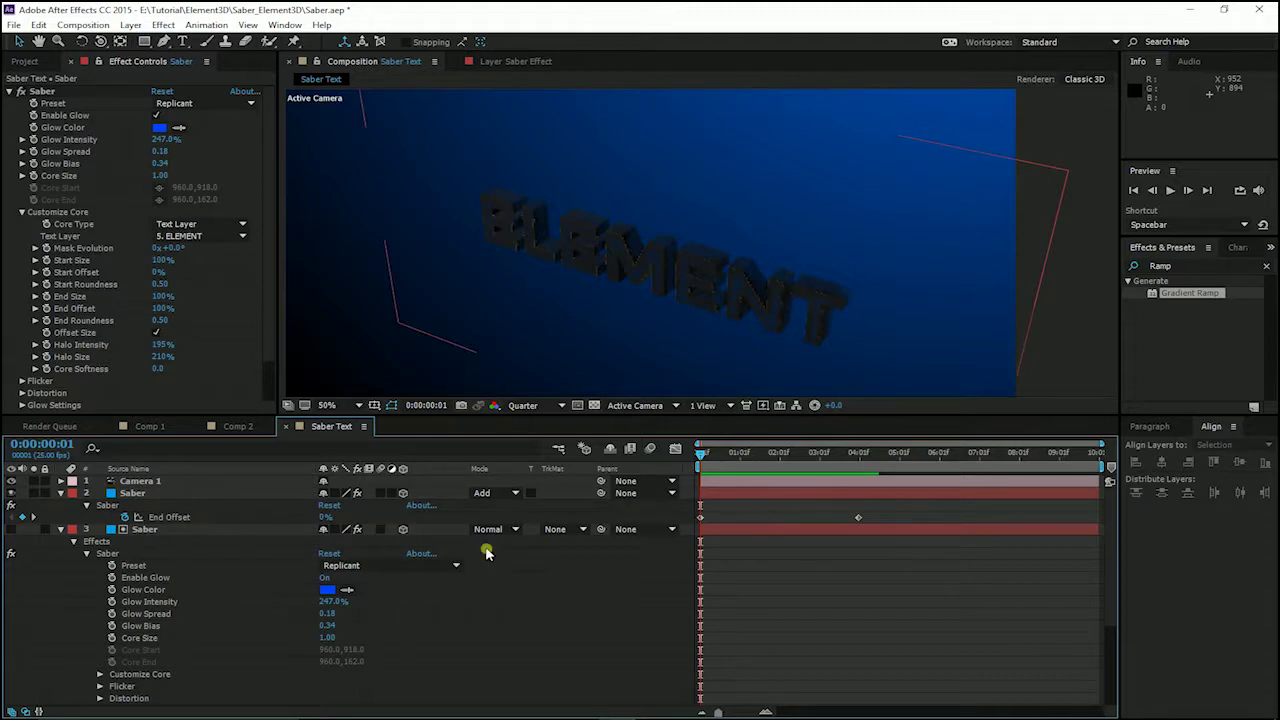
scroll(237, 640, down, 3)
scroll(237, 640, up, 2)
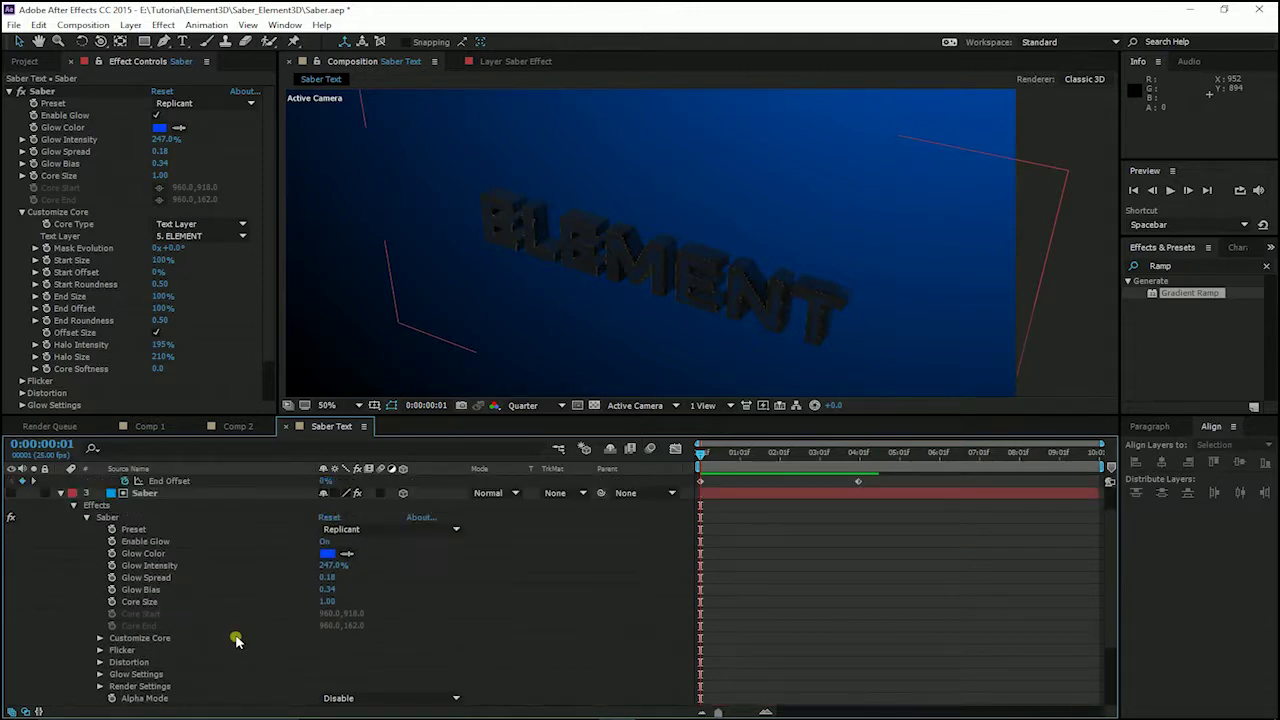
scroll(237, 640, down, 3)
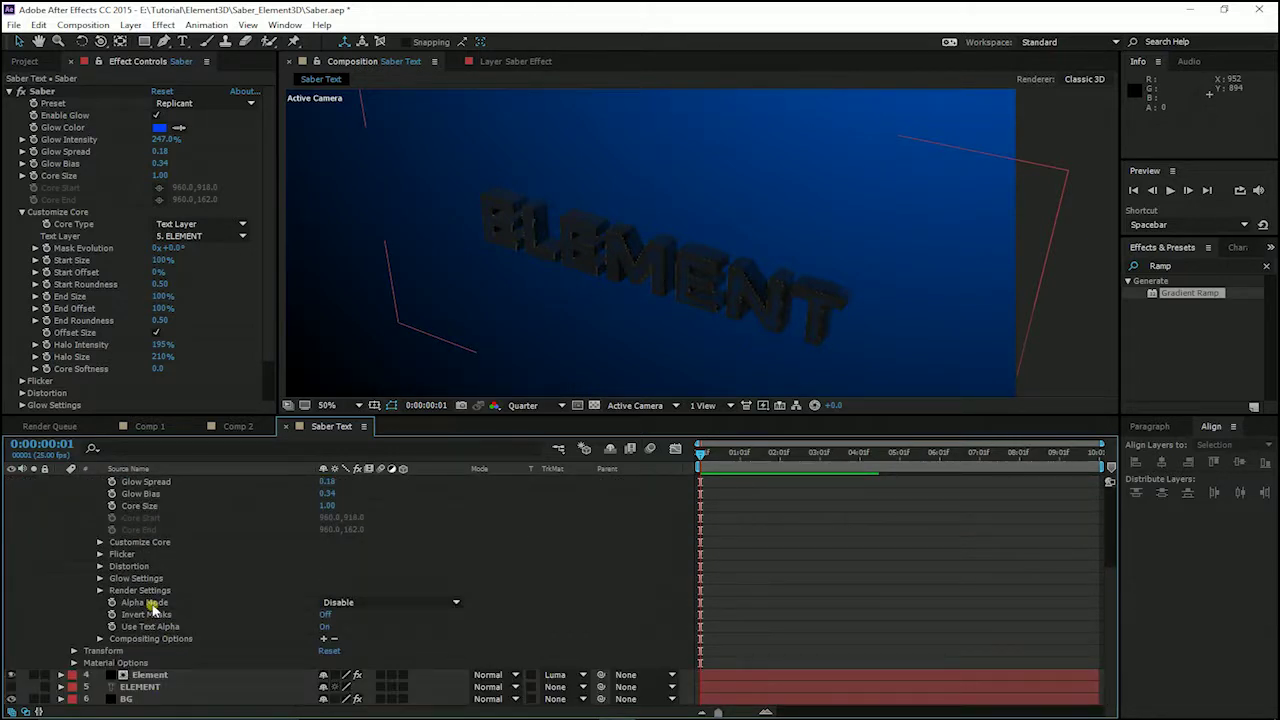
scroll(219, 602, up, 1)
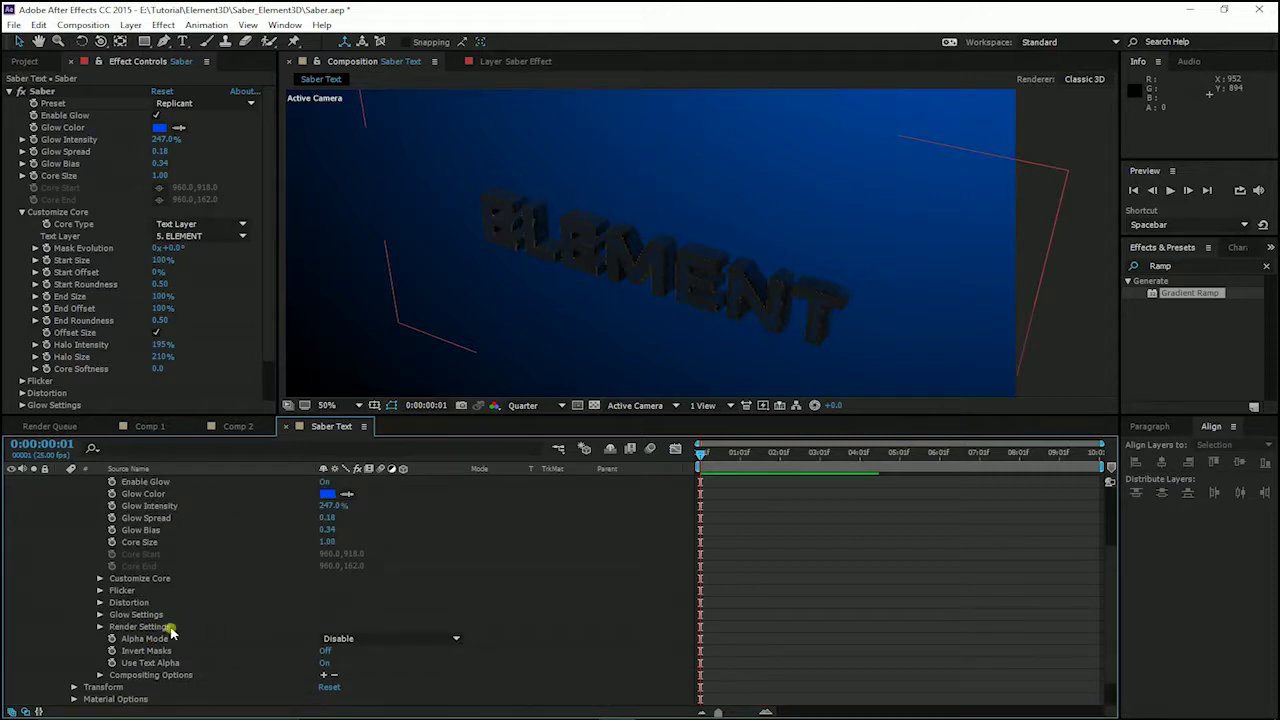
click(100, 615)
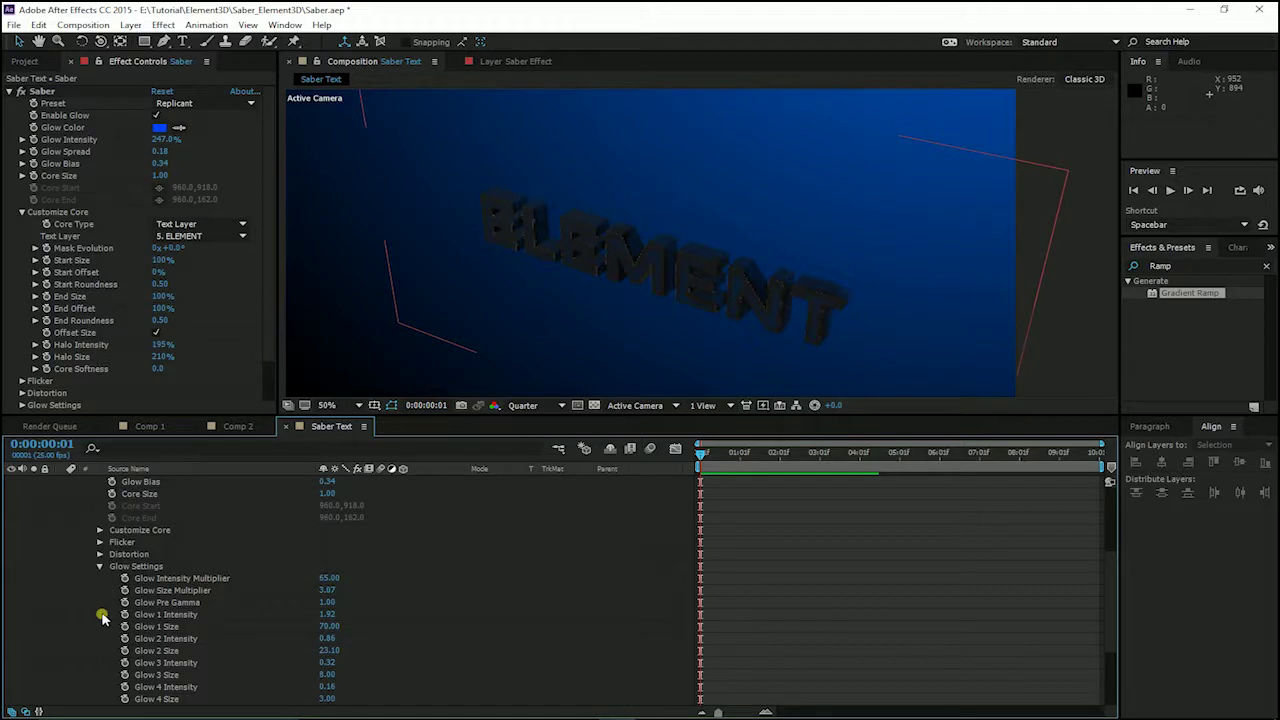
click(100, 555)
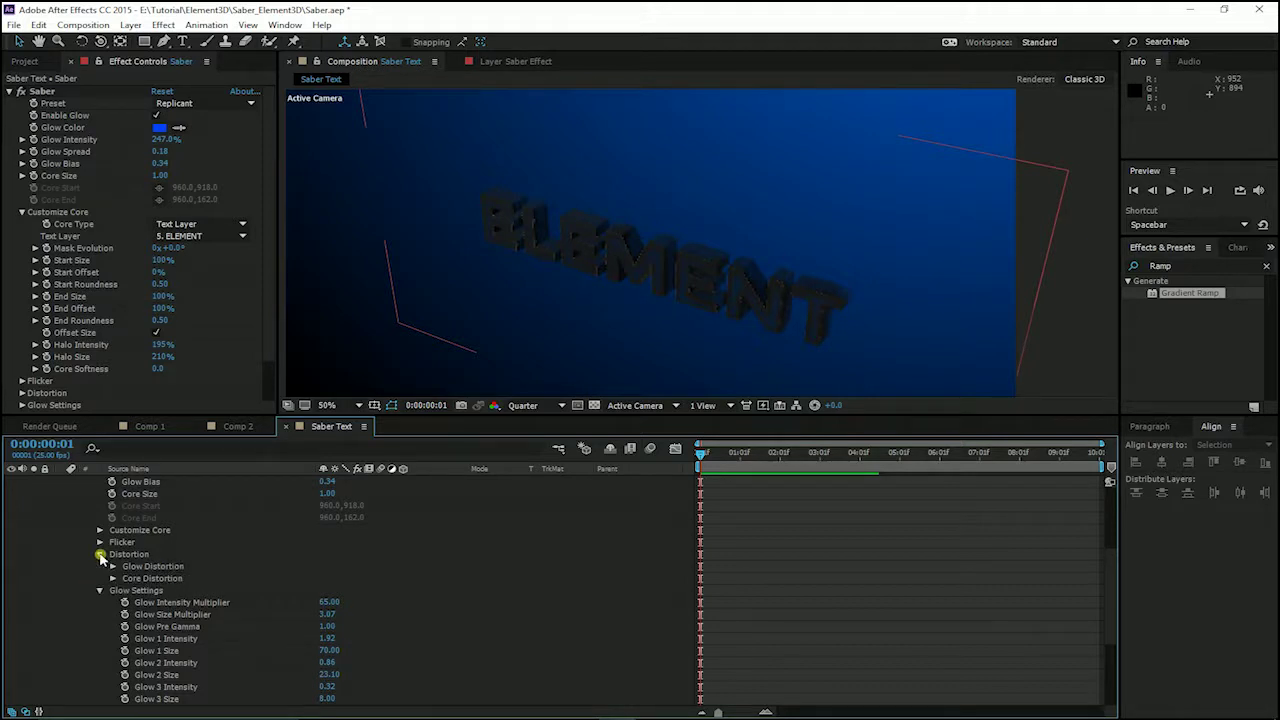
click(100, 542)
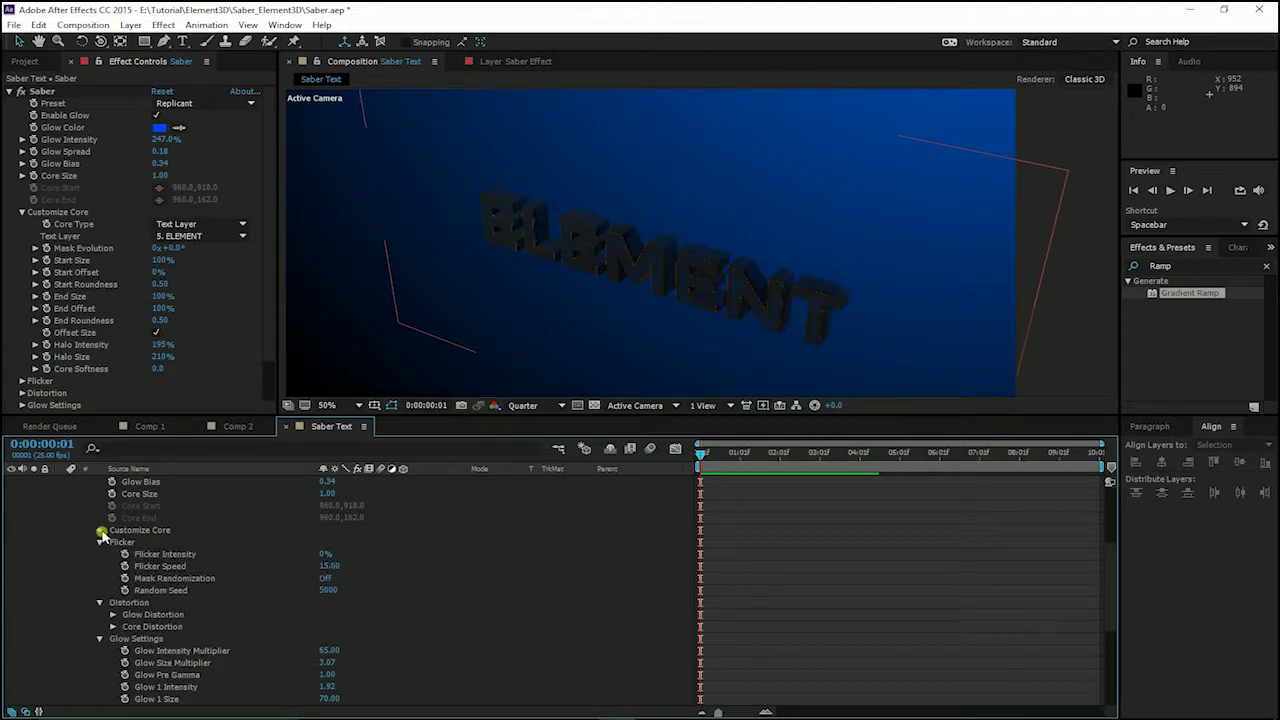
click(101, 532)
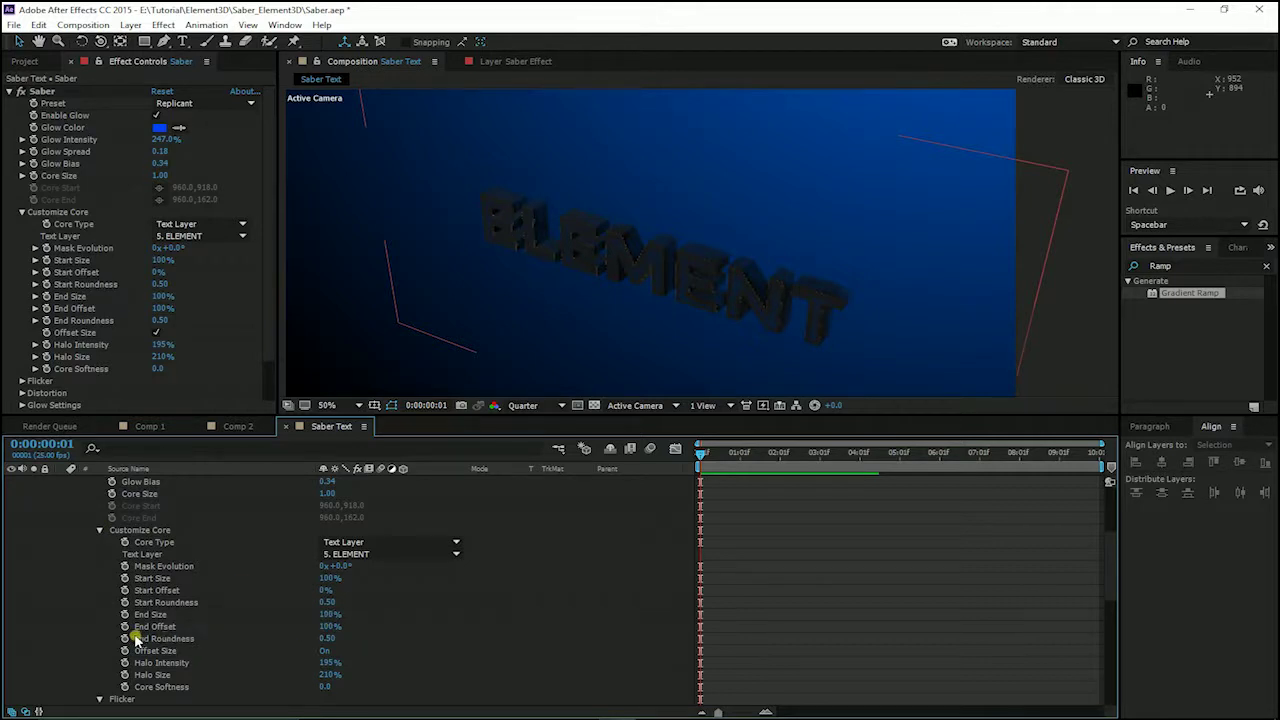
Step: Add an expression on the lower Saber layer's End Offset, pick-whipped to Saber 2's End Offset
alt+click(125, 627)
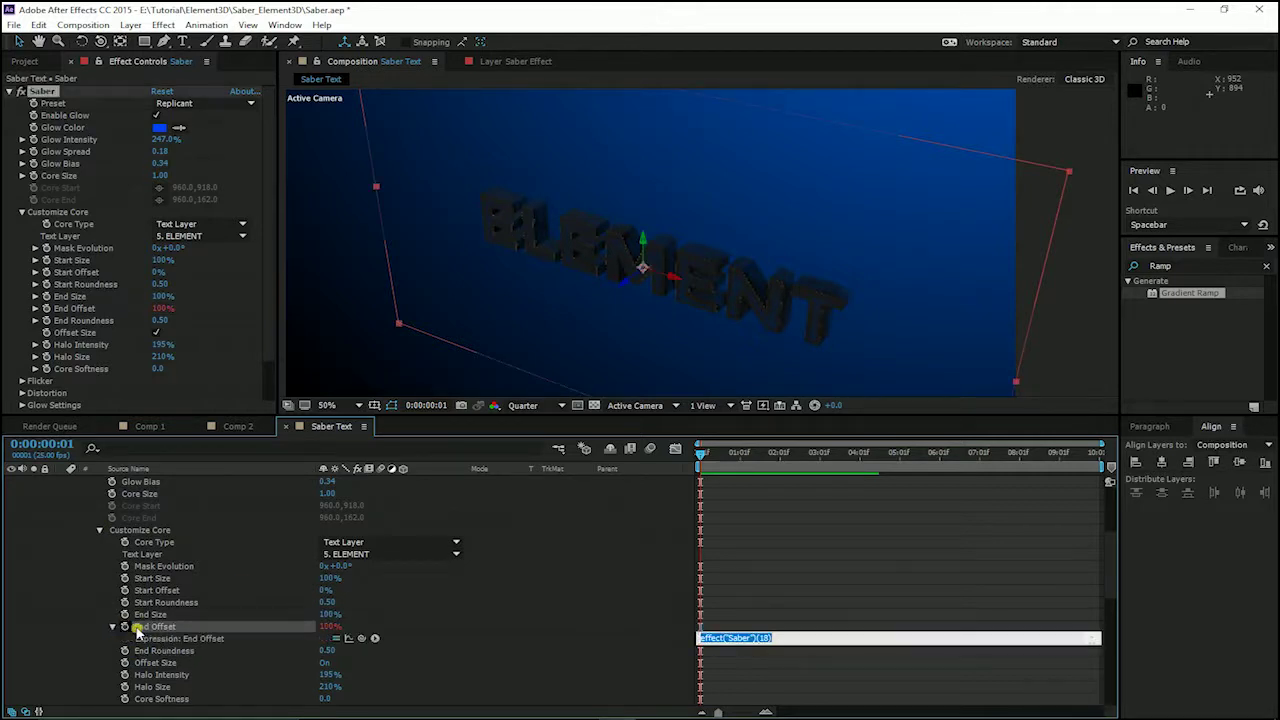
click(439, 632)
scroll(443, 631, up, 3)
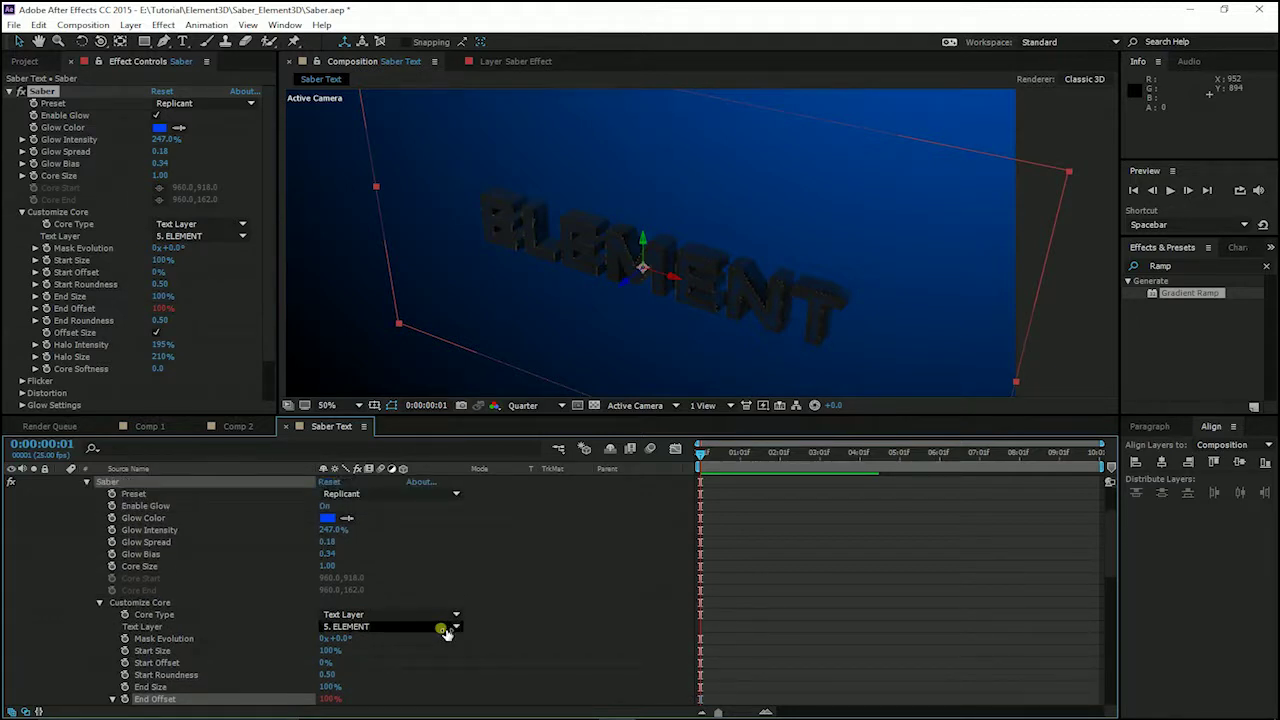
scroll(445, 633, up, 3)
scroll(441, 632, down, 1)
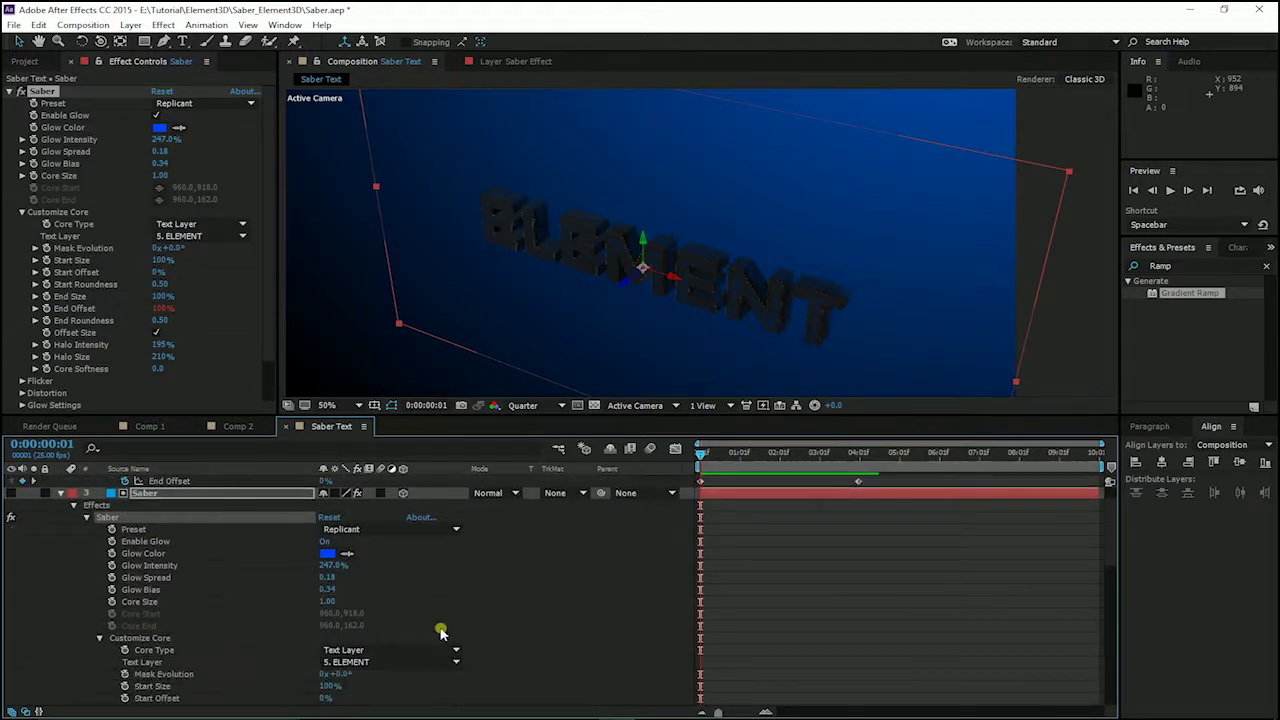
scroll(441, 632, down, 1)
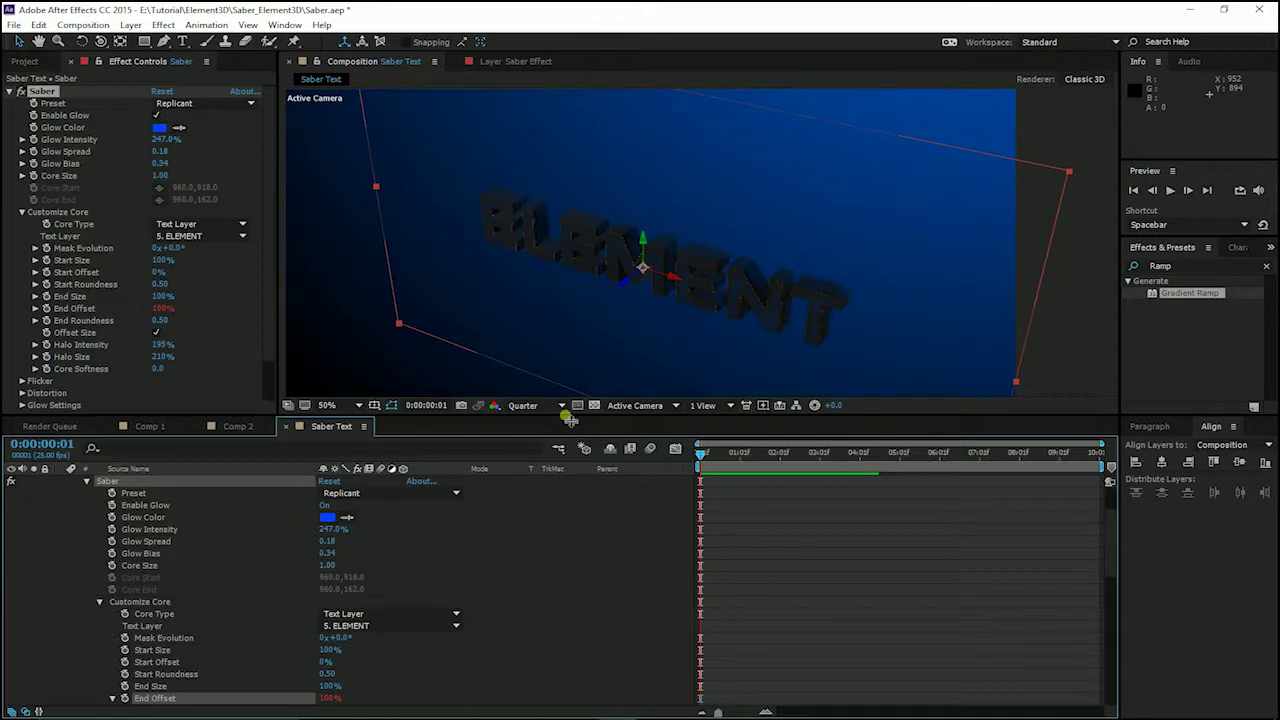
drag(560, 417, 563, 340)
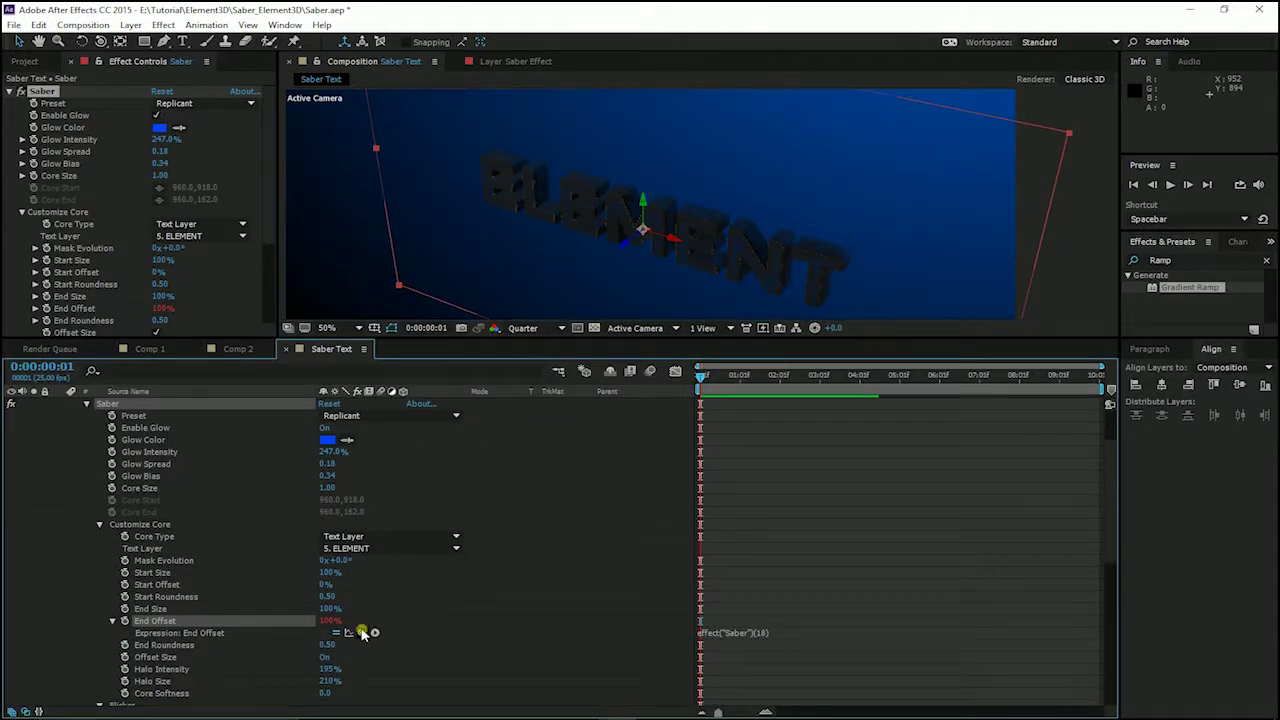
drag(363, 633, 168, 441)
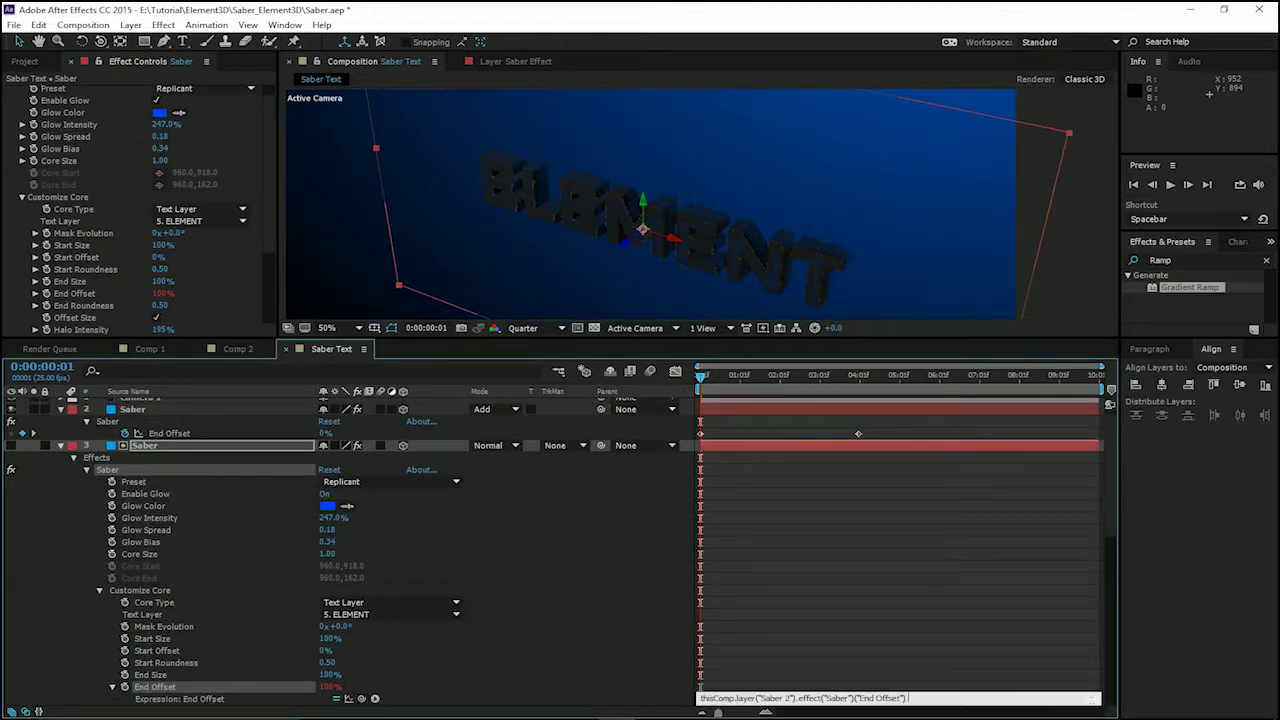
key(KP_Enter)
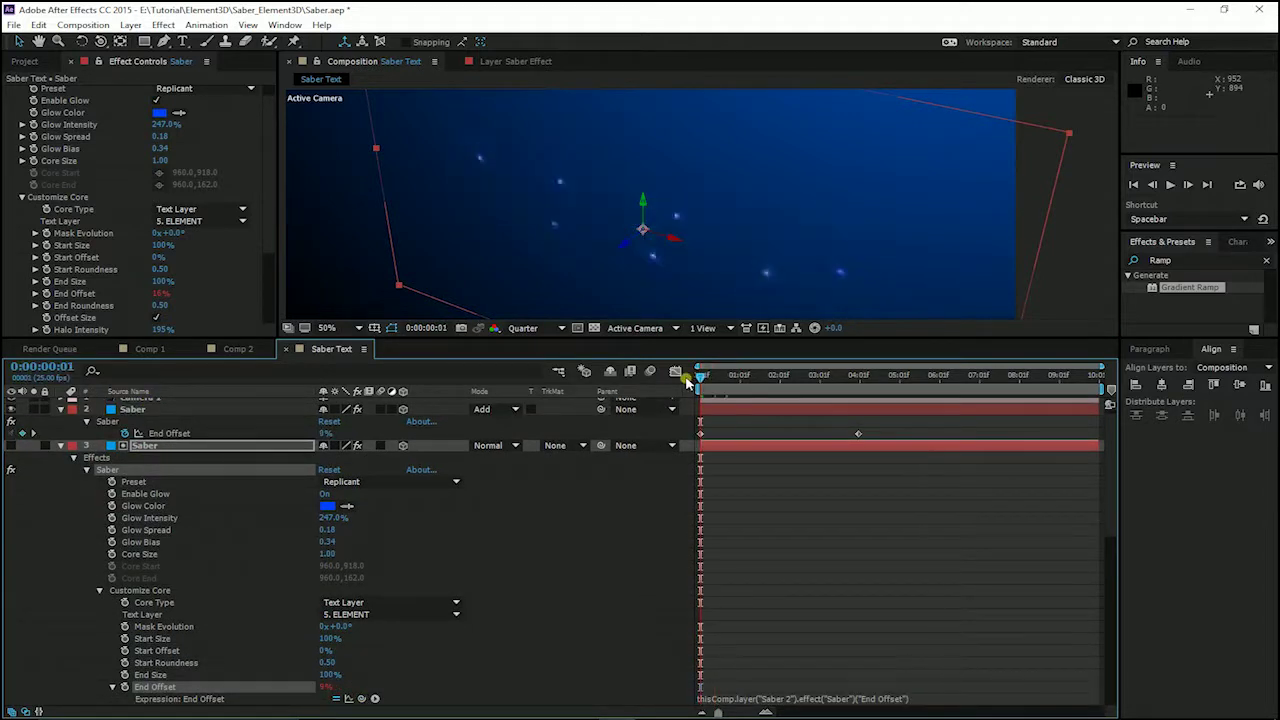
Step: RAM preview the synced saber glows tracing ELEMENT
key(space)
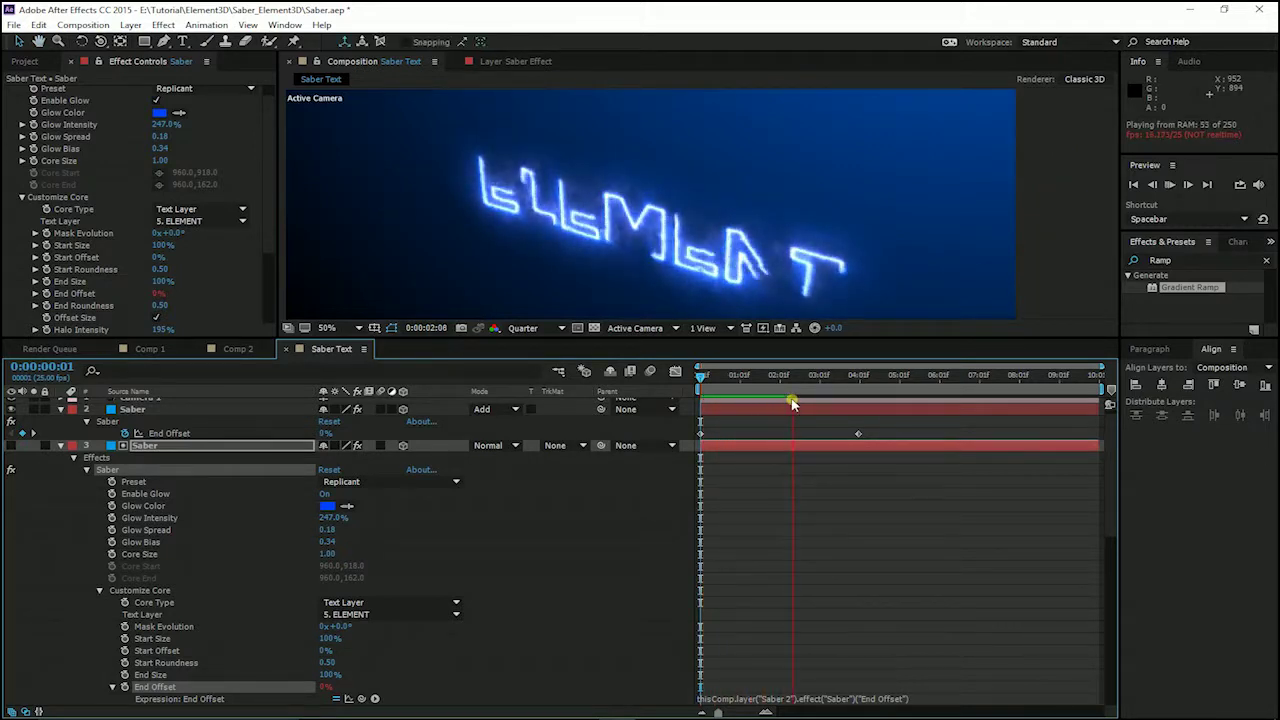
key(space)
key(space)
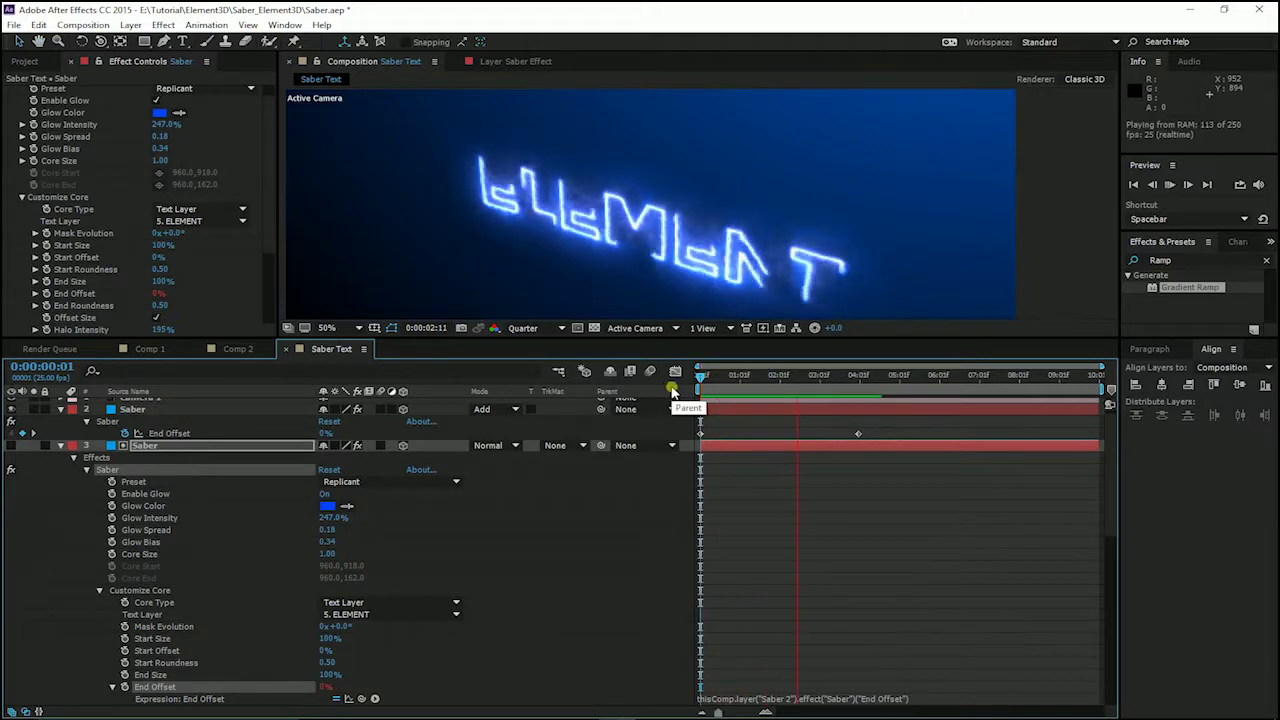
key(space)
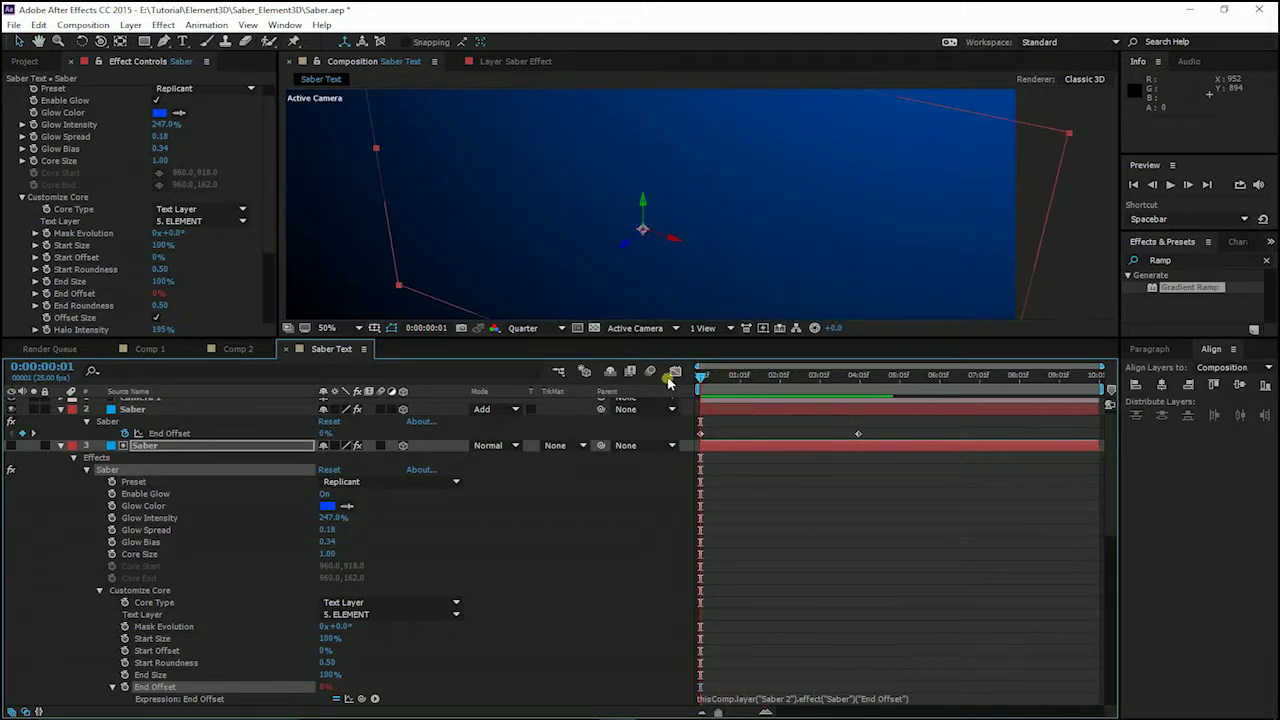
Step: Collapse the Customize Core settings and both Saber layers' properties, then preview the animation
click(22, 197)
scroll(62, 428, up, 1)
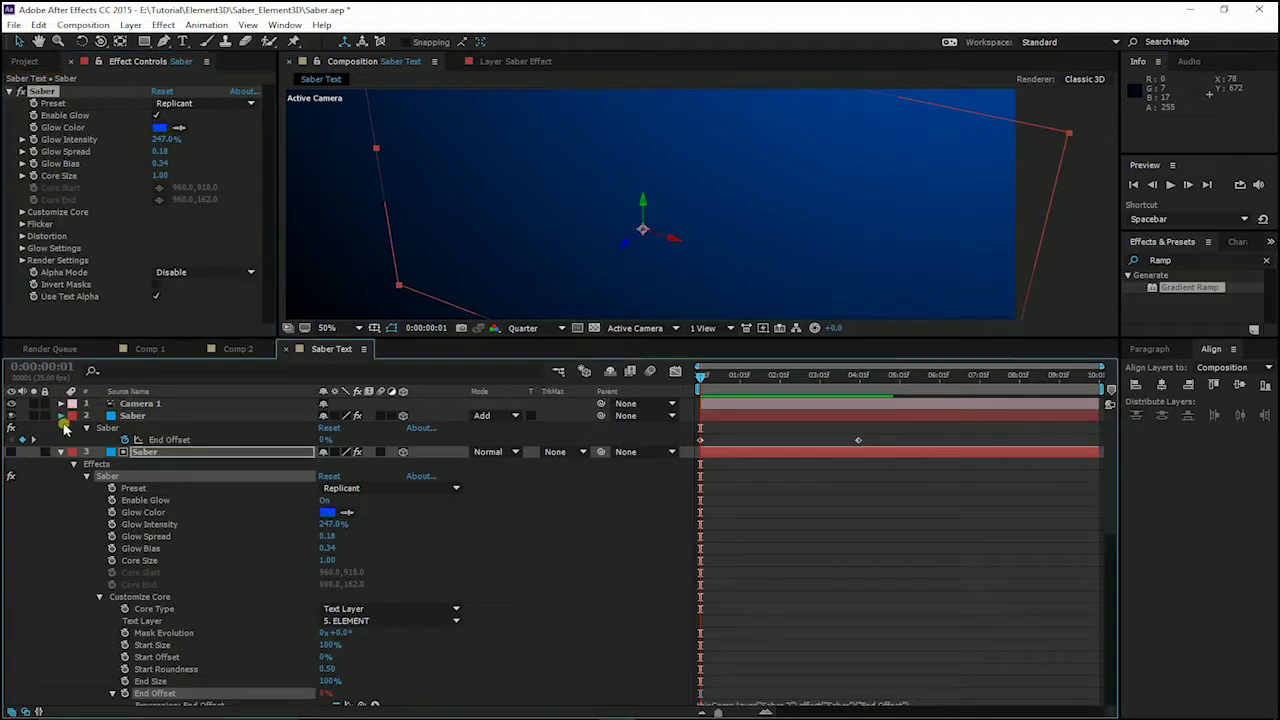
click(60, 416)
click(60, 428)
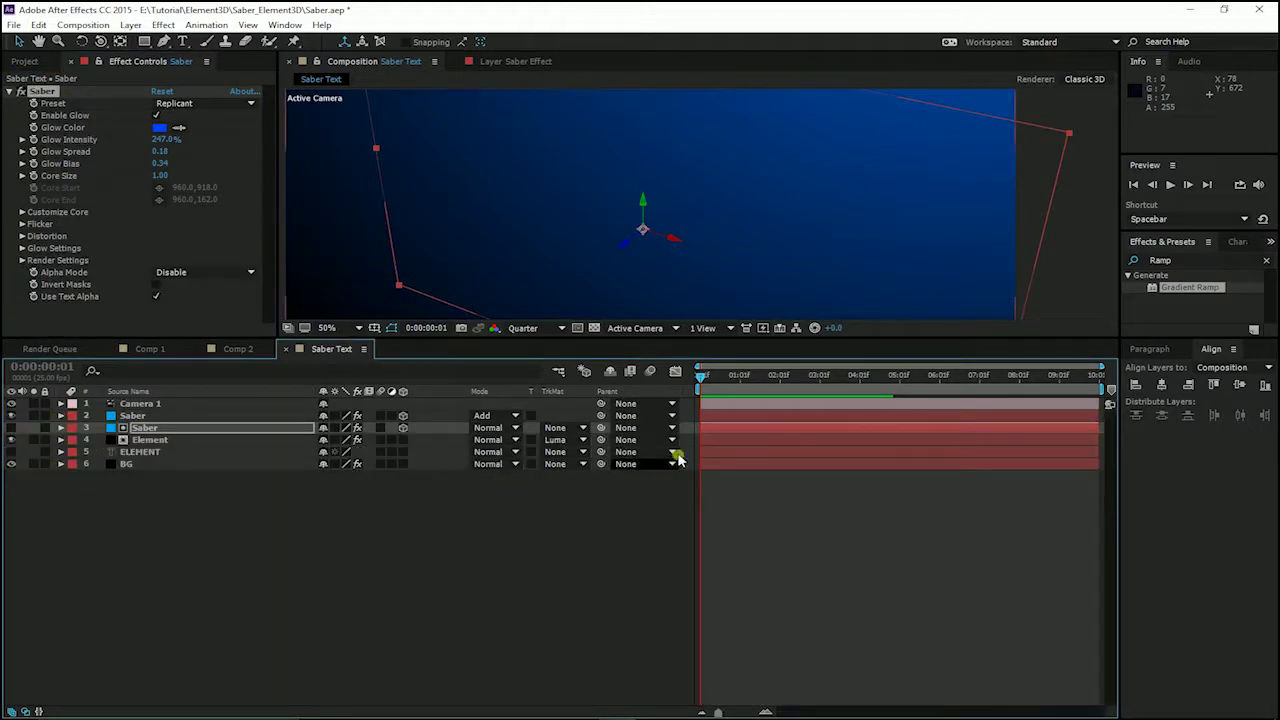
key(space)
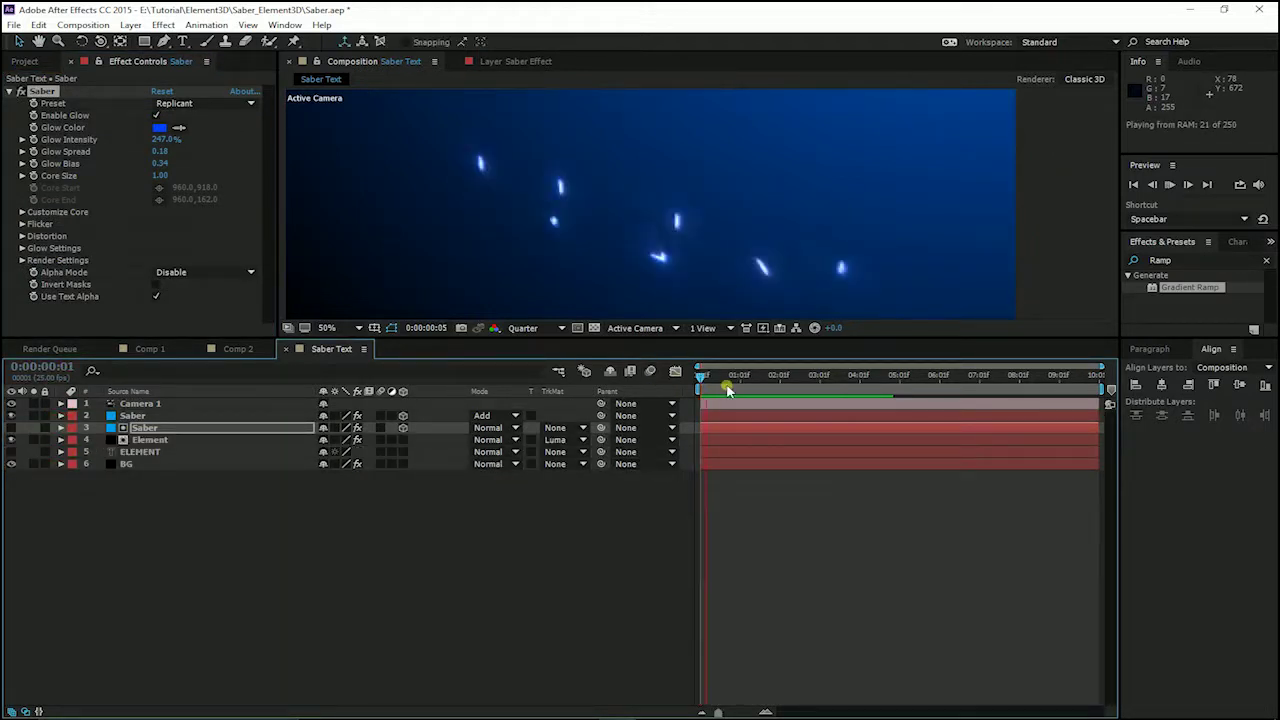
key(space)
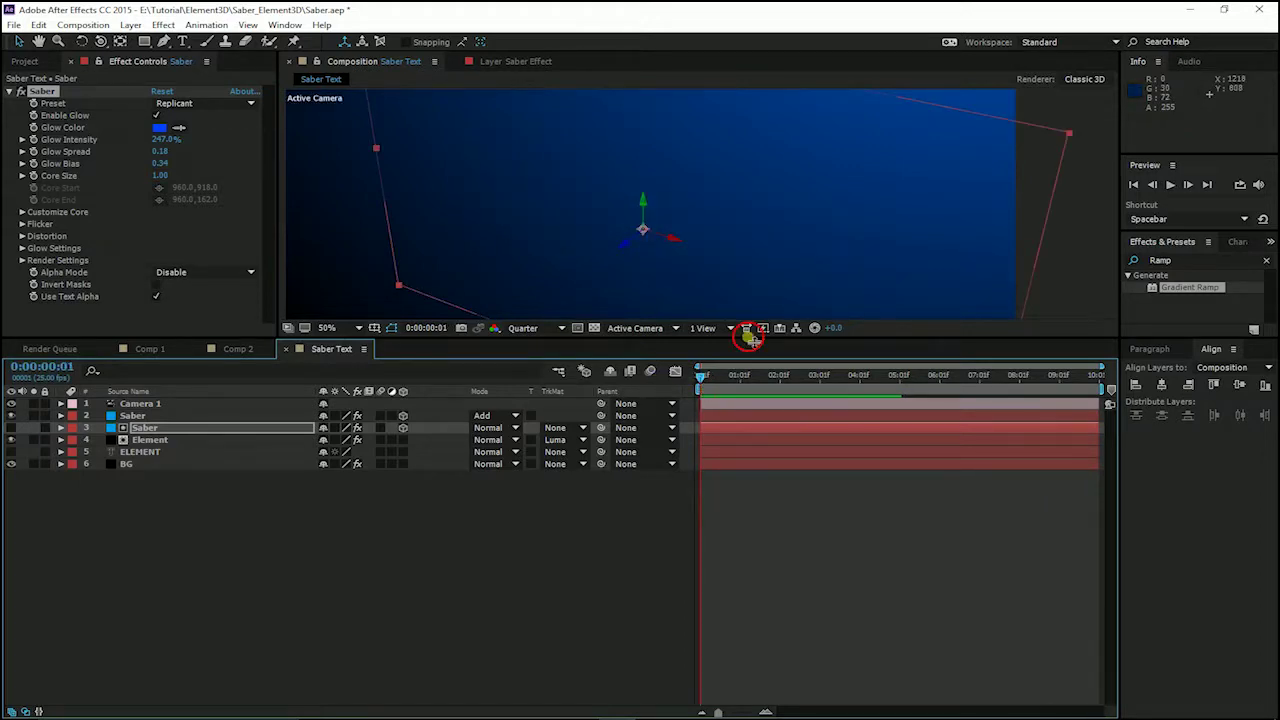
Step: Enlarge the composition viewer, preview from the start, and select the top Saber layer at frame zero
drag(748, 337, 748, 494)
scroll(743, 366, down, 2)
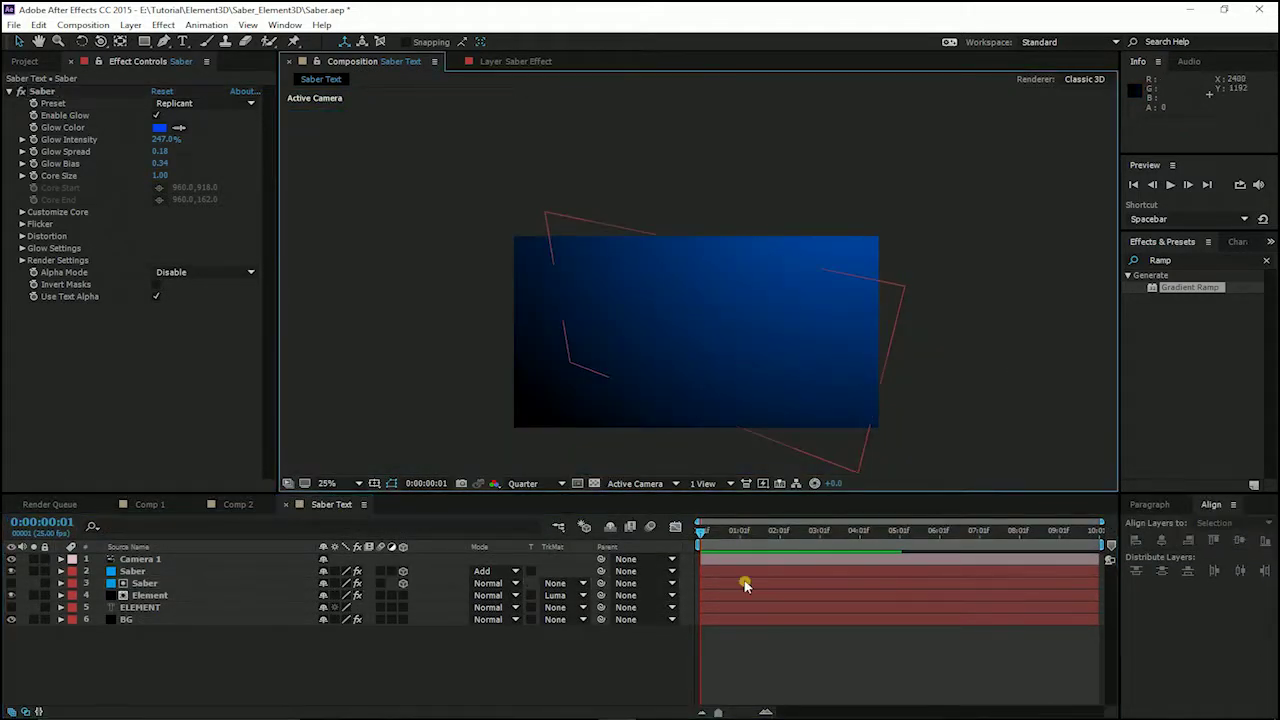
key(space)
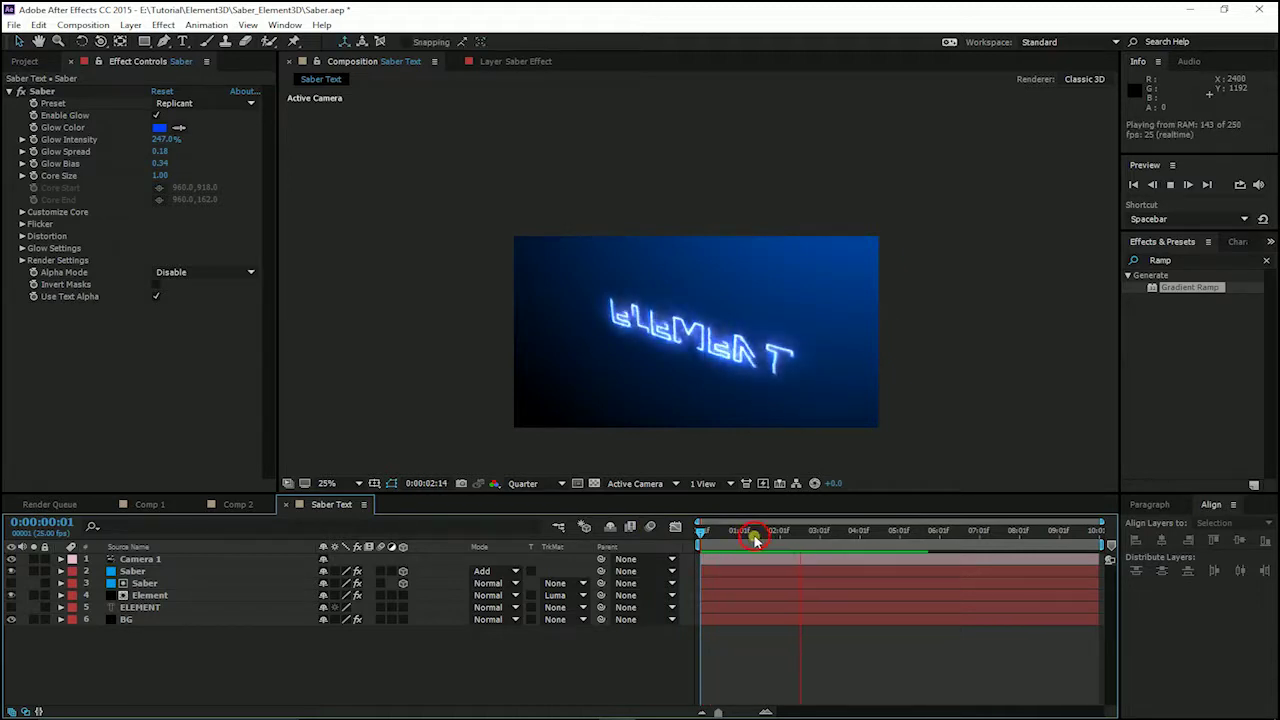
click(755, 539)
click(774, 532)
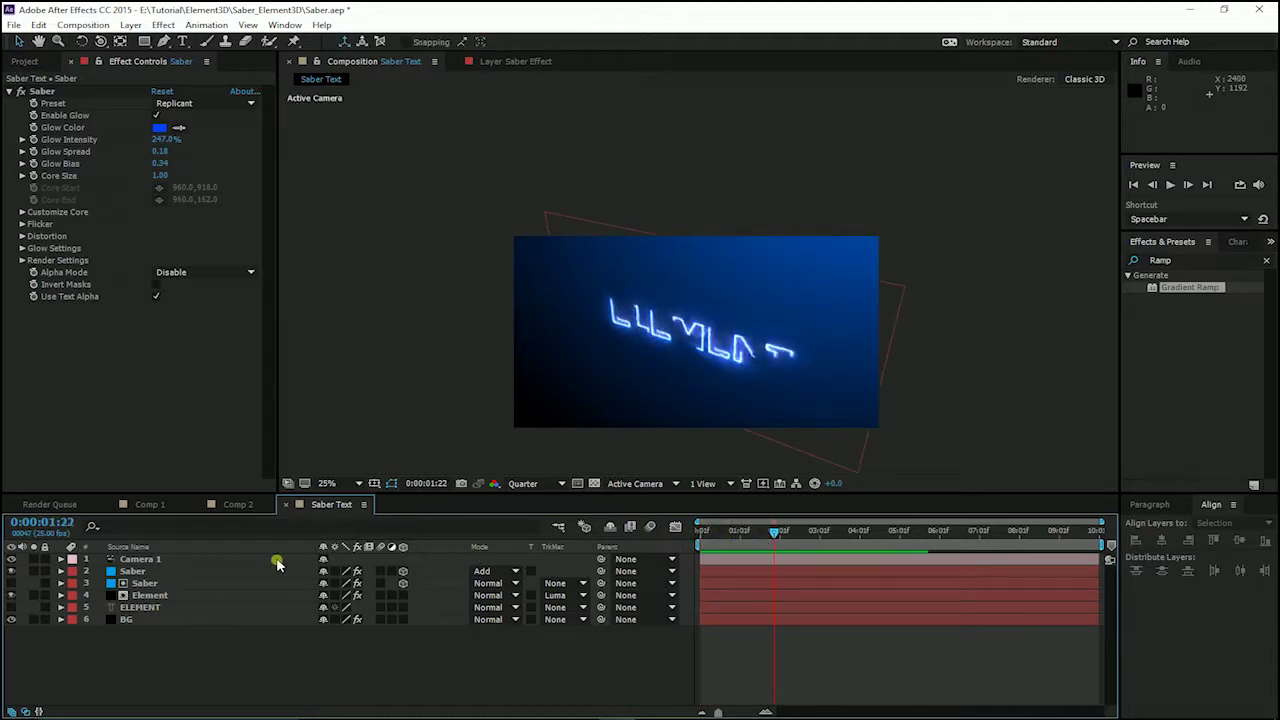
click(703, 531)
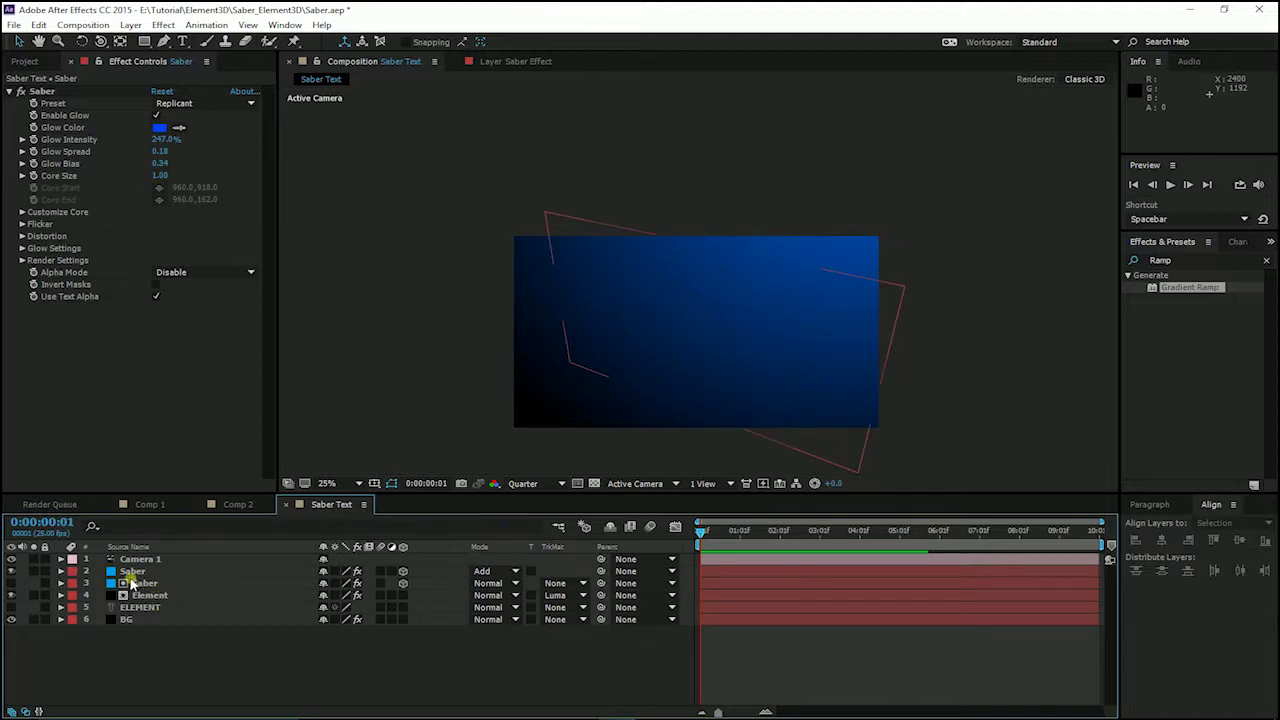
click(131, 572)
Step: Set starting keyframes for Camera 1's Point of Interest and Position
key(u)
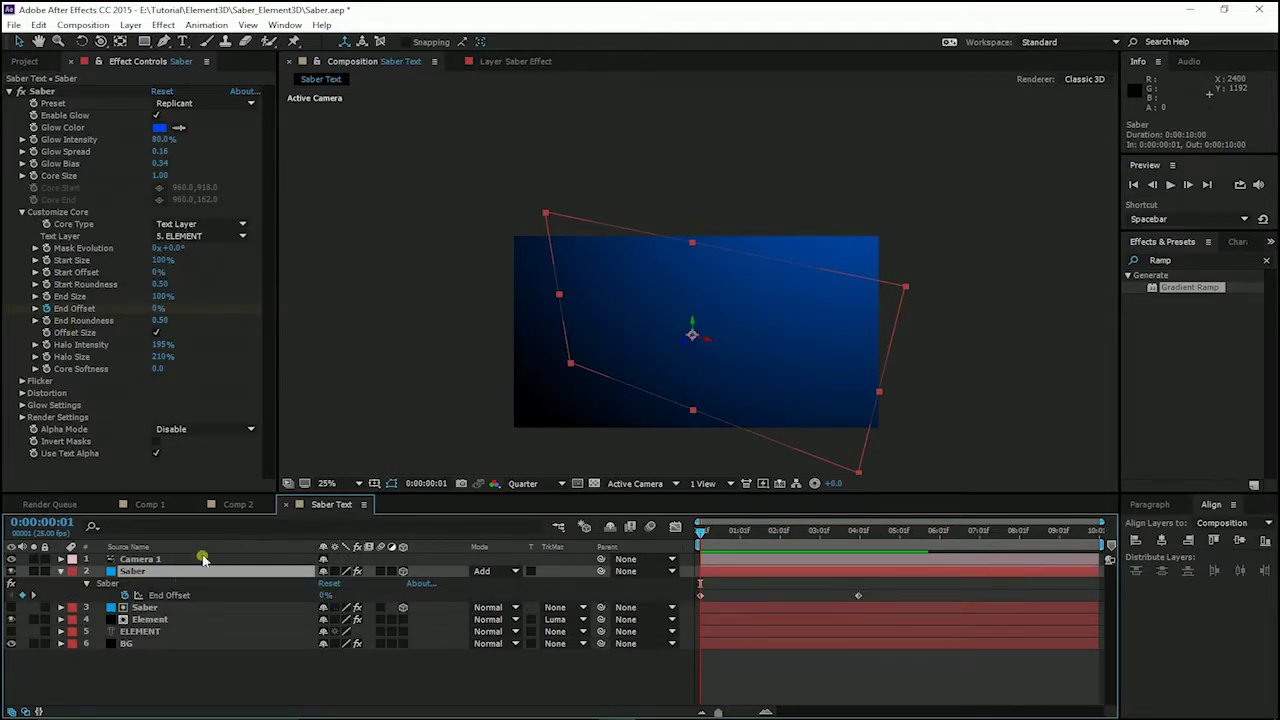
click(173, 560)
click(61, 560)
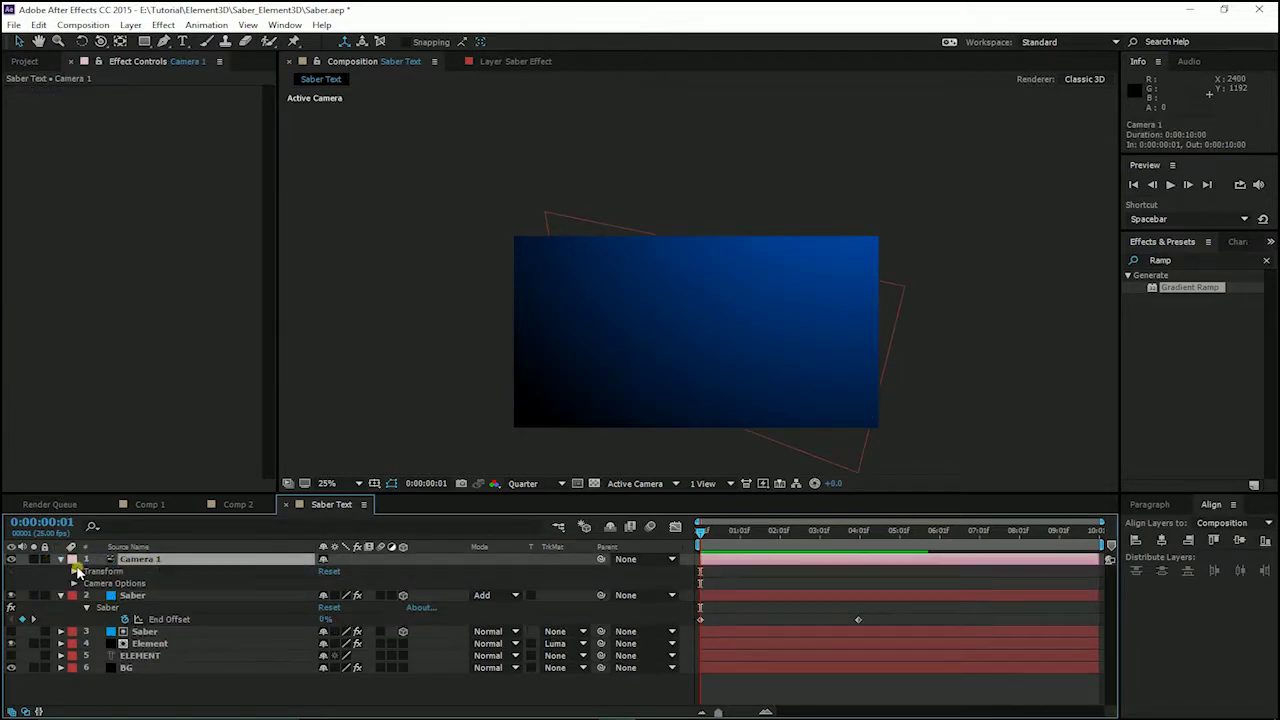
click(74, 571)
click(98, 583)
click(99, 595)
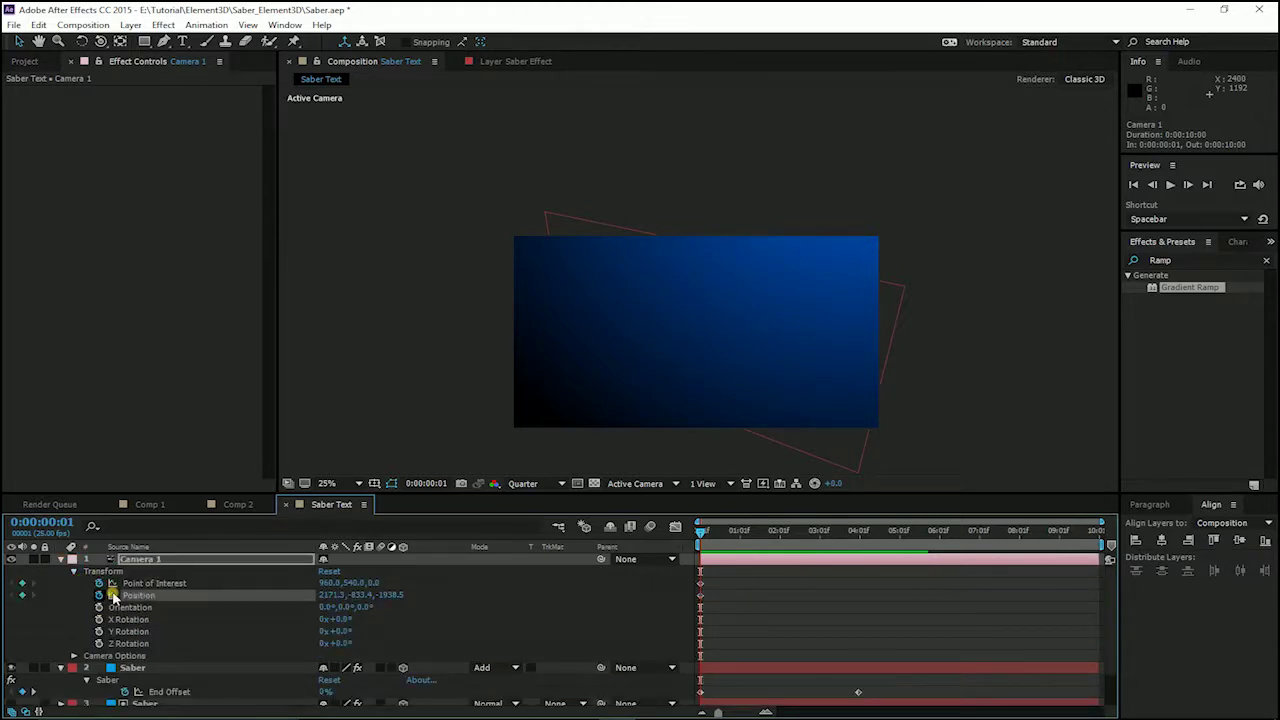
Step: Orbit Camera 1 to a front-on view of ELEMENT at 0:00:04:11 and preview the move
key(c)
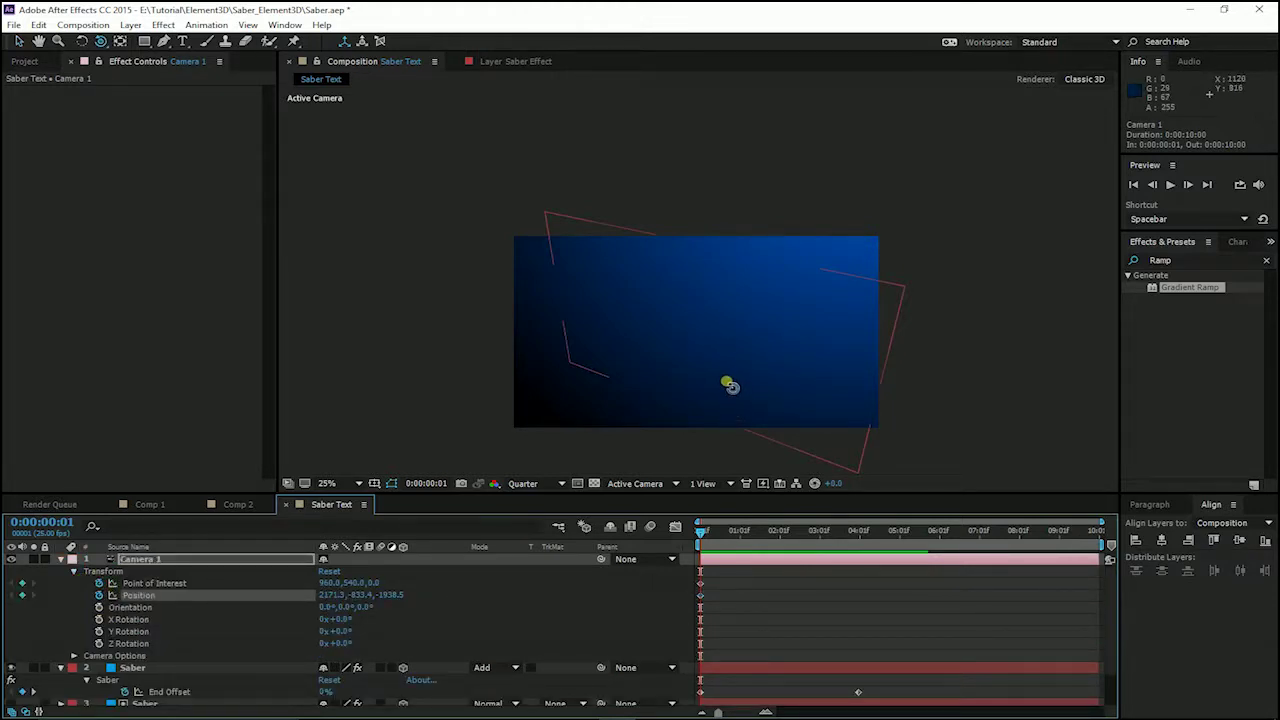
drag(798, 532, 876, 537)
drag(738, 390, 778, 380)
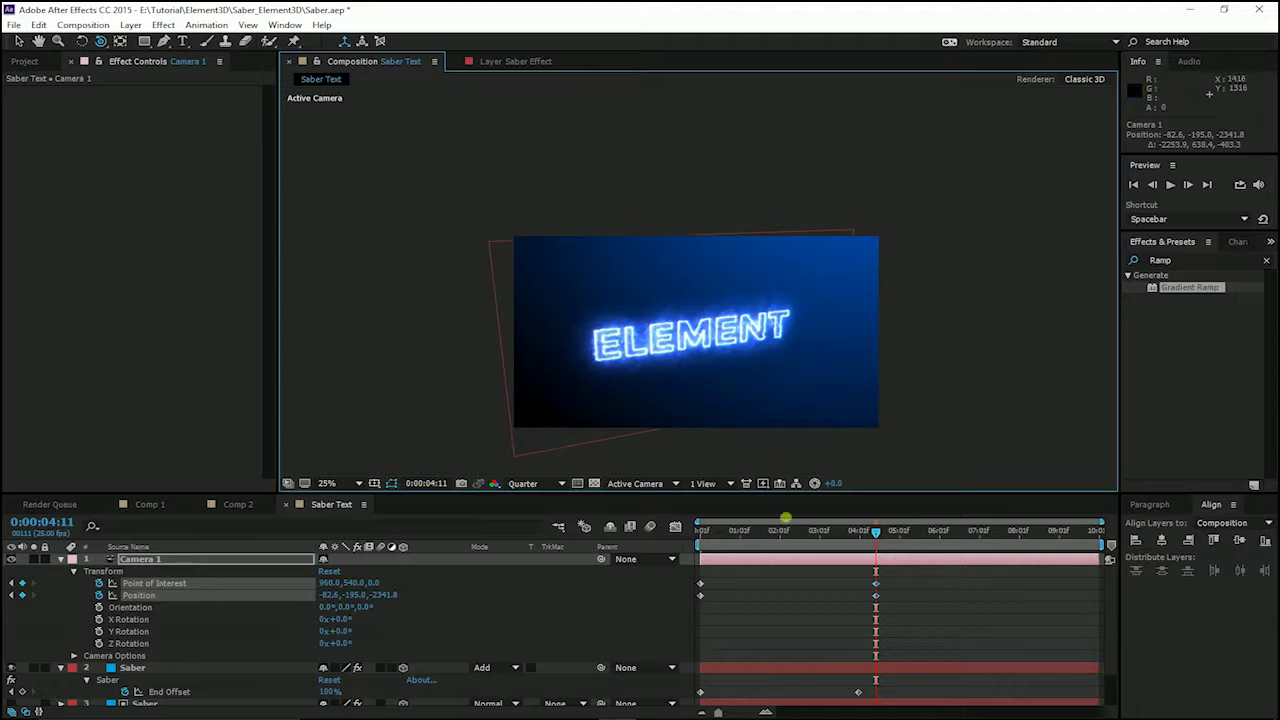
click(701, 531)
key(space)
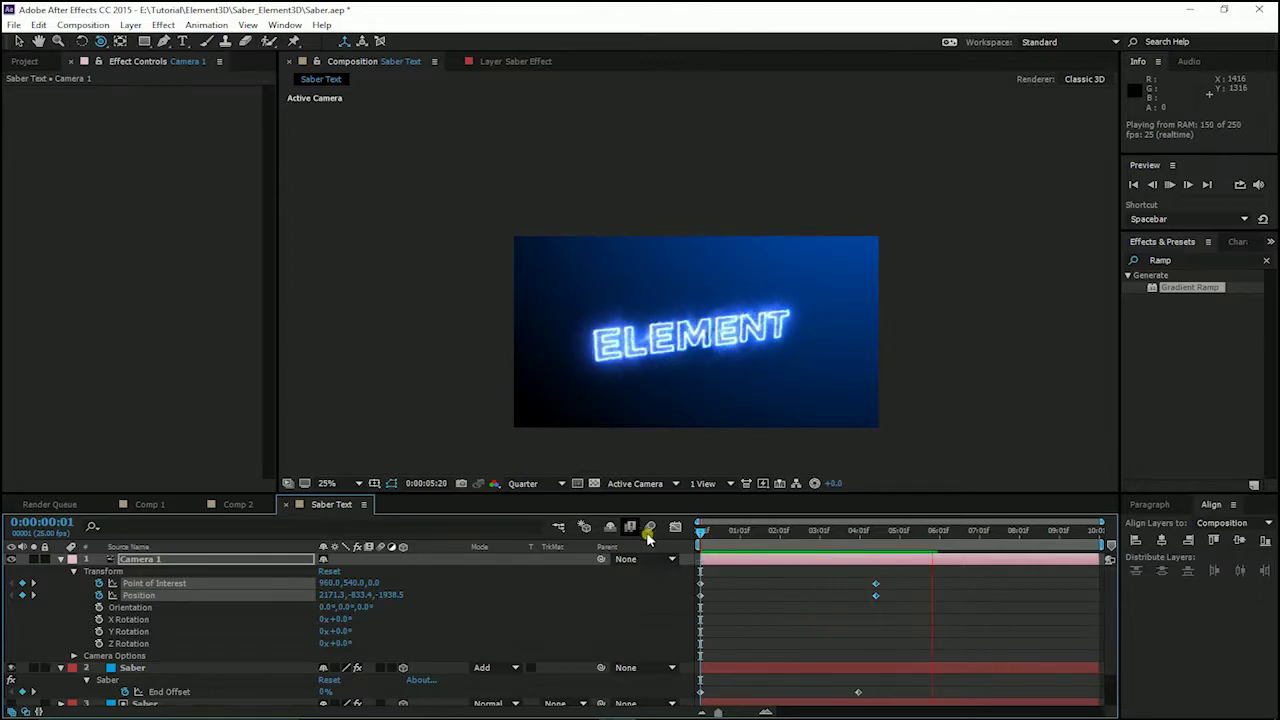
key(space)
key(space)
drag(765, 531, 860, 545)
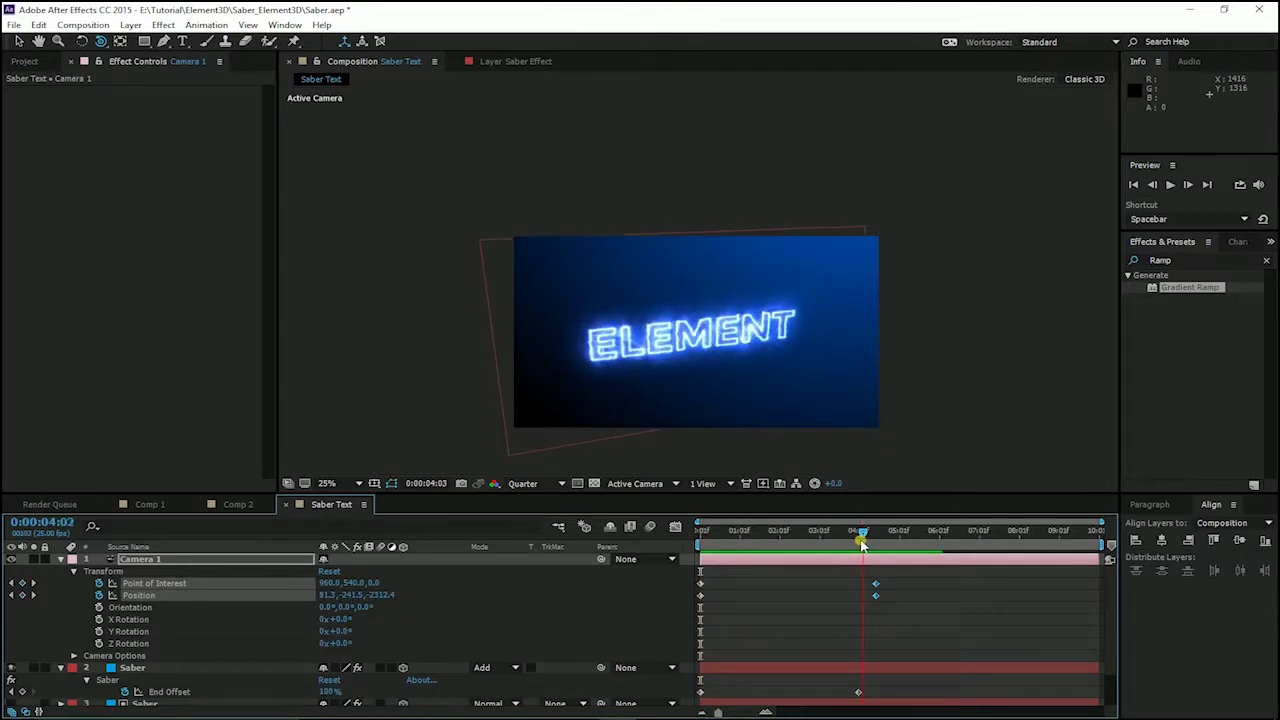
Step: Collapse the camera and Saber layer properties and select the Element layer
click(61, 559)
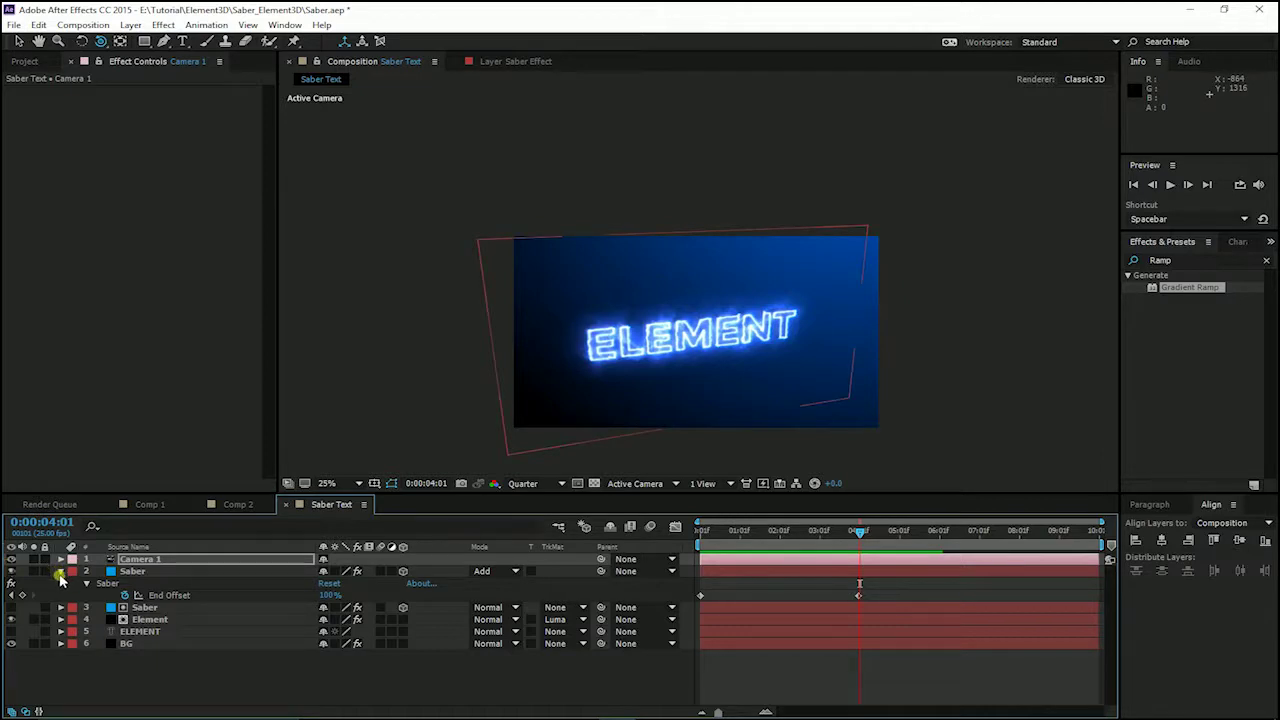
click(61, 572)
click(93, 597)
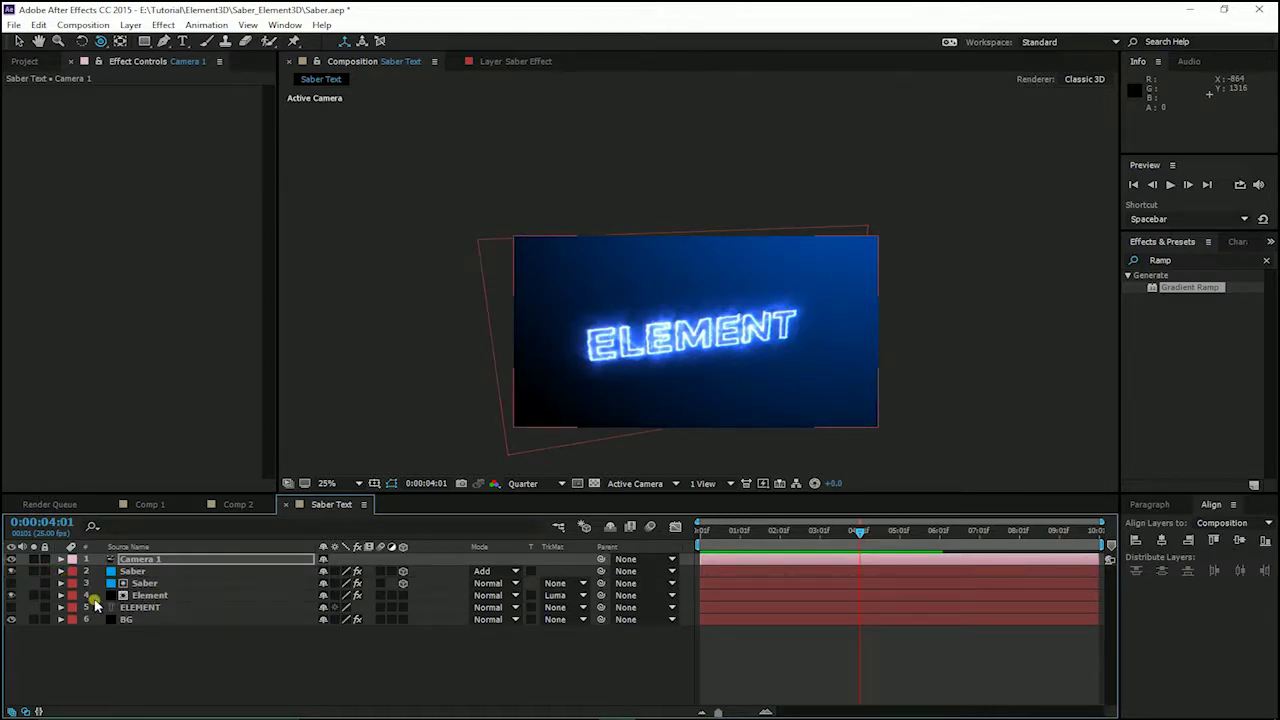